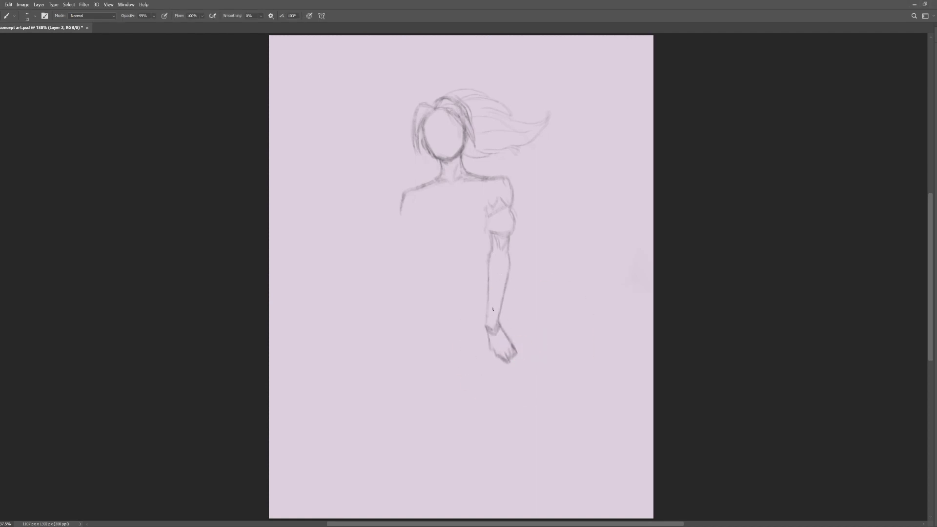
Sketch the hanging arm's sleeve cuff and rough in the bodice sides, bust line and opposite shoulder.
mouse_move(486, 230)
mouse_down()
mouse_move(513, 224)
mouse_move(495, 260)
mouse_move(508, 268)
mouse_up()
mouse_move(512, 197)
mouse_down()
mouse_move(496, 178)
mouse_move(462, 182)
mouse_move(483, 210)
mouse_up()
drag(422, 199, 425, 254)
drag(489, 237, 478, 255)
drag(420, 216, 432, 225)
mouse_move(444, 180)
mouse_down()
mouse_move(419, 182)
mouse_move(401, 213)
mouse_up()
Refine the strapless bodice's upper edge, erasing stray lines between redrawn strokes.
key(e)
key(b)
key(e)
key(b)
key(e)
key(b)
mouse_move(487, 211)
mouse_down()
mouse_move(506, 205)
mouse_move(485, 211)
mouse_up()
key(e)
mouse_move(468, 202)
mouse_down()
mouse_move(479, 208)
mouse_move(422, 192)
mouse_up()
key(b)
Redraw the shoulder line beside the hanging arm and clean up its sleeve cuff and forearm outline.
mouse_move(487, 193)
mouse_down()
mouse_move(487, 203)
mouse_move(463, 177)
mouse_up()
key(e)
key(b)
key(e)
drag(492, 236, 509, 235)
key(b)
key(e)
drag(507, 274, 500, 314)
key(b)
Draw the curved seam under the bust and the puffed sleeve on the outstretched arm.
mouse_move(446, 228)
mouse_down()
mouse_move(419, 234)
mouse_move(432, 227)
mouse_up()
mouse_move(448, 226)
mouse_down()
mouse_move(462, 213)
mouse_move(449, 198)
mouse_move(470, 201)
mouse_move(393, 220)
mouse_move(408, 236)
mouse_move(385, 253)
mouse_move(394, 252)
mouse_up()
key(e)
key(b)
key(e)
key(b)
Sketch the outstretched arm's elbow and forearm extending diagonally down from the puffed sleeve.
mouse_move(380, 239)
mouse_down()
mouse_move(395, 253)
mouse_move(379, 260)
mouse_up()
drag(396, 255, 384, 260)
drag(377, 247, 318, 301)
drag(376, 275, 326, 305)
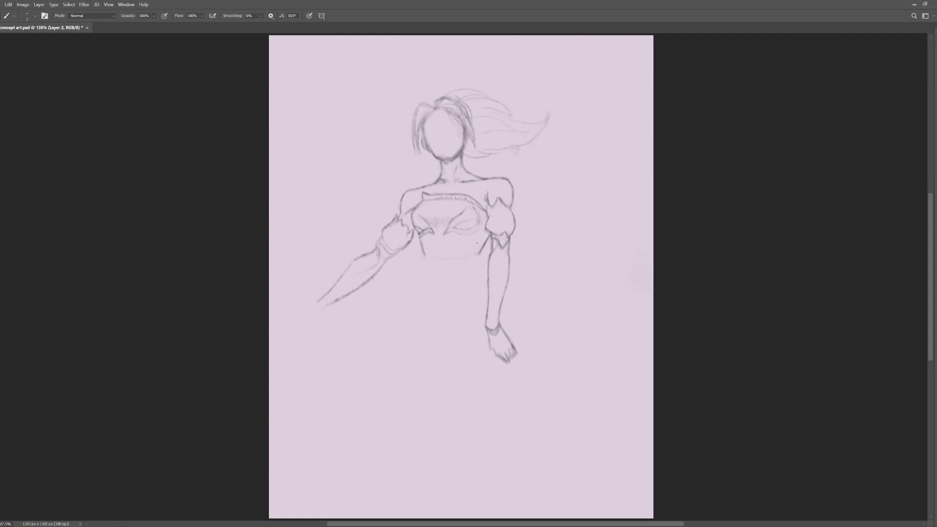
Sketch the skirt's flared hip line, the waist opening and the flower ornament at the waist.
drag(415, 263, 372, 301)
mouse_move(373, 300)
mouse_down()
mouse_move(420, 287)
mouse_move(431, 272)
mouse_move(419, 263)
mouse_move(437, 286)
mouse_up()
mouse_move(441, 281)
mouse_down()
mouse_move(466, 316)
mouse_move(454, 297)
mouse_up()
drag(456, 284, 464, 281)
mouse_move(456, 297)
mouse_down()
mouse_move(485, 288)
mouse_move(420, 265)
mouse_up()
Draw the flared skirt's side folds and curled hem, erasing and redrawing the overlapping layers.
mouse_move(381, 301)
mouse_down()
mouse_move(353, 318)
mouse_move(360, 357)
mouse_up()
mouse_move(356, 325)
mouse_down()
mouse_move(345, 345)
mouse_move(354, 361)
mouse_up()
drag(418, 298, 385, 329)
drag(383, 333, 392, 356)
mouse_move(350, 323)
mouse_down()
mouse_move(365, 366)
mouse_move(387, 364)
mouse_up()
drag(383, 334, 395, 357)
drag(362, 313, 362, 347)
mouse_move(415, 301)
mouse_down()
mouse_move(384, 330)
mouse_move(383, 356)
mouse_up()
key(e)
key(b)
drag(378, 327, 397, 349)
Sketch the skirt's far edge and a round, petalled ornament behind the hanging arm.
drag(472, 270, 530, 309)
drag(517, 252, 536, 291)
drag(522, 227, 541, 286)
mouse_move(536, 251)
mouse_down()
mouse_move(541, 226)
mouse_move(546, 271)
mouse_up()
drag(534, 234, 547, 250)
drag(538, 298, 518, 272)
drag(516, 238, 519, 252)
key(e)
key(b)
Draw the V-shaped trim below the bust and refine the bodice details with alternating brush and eraser strokes.
drag(430, 235, 439, 251)
mouse_move(439, 250)
mouse_down()
mouse_move(449, 238)
mouse_move(439, 254)
mouse_move(486, 236)
mouse_move(478, 251)
mouse_move(428, 254)
mouse_move(429, 263)
mouse_move(480, 227)
mouse_move(420, 235)
mouse_up()
key(e)
key(b)
key(e)
key(b)
key(e)
key(b)
key(e)
key(b)
key(e)
key(b)
key(e)
key(b)
Reshape the parted fringe and the hair strand framing the side of the face.
mouse_move(466, 127)
mouse_down()
mouse_move(451, 110)
mouse_move(458, 101)
mouse_move(474, 146)
mouse_up()
key(e)
key(b)
drag(441, 96, 413, 137)
Rough in the eye line and refine the jaw, neck and hair edges around the face.
drag(427, 128, 438, 129)
key(e)
drag(441, 141, 467, 172)
key(b)
drag(471, 123, 474, 131)
mouse_move(467, 139)
mouse_down()
mouse_move(467, 151)
mouse_move(428, 171)
mouse_up()
key(e)
key(b)
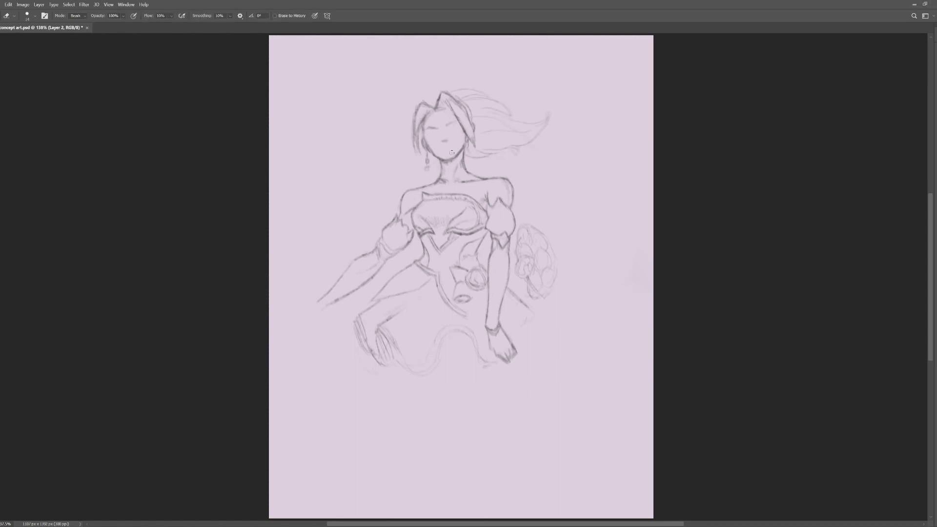
Lighten the rough eye line and draw more defined eyes, nose and mouth on the face.
key(e)
drag(427, 128, 452, 125)
key(b)
key(e)
key(b)
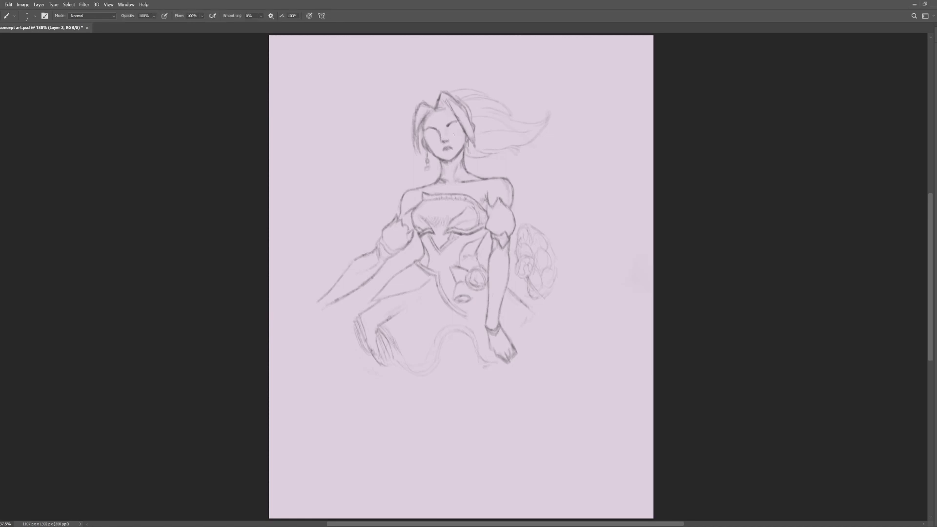
key(e)
key(b)
Refine the mouth and chin area, clean up the neck and draw a choker around it.
drag(444, 151, 460, 150)
key(e)
mouse_move(447, 160)
mouse_down()
mouse_move(460, 163)
mouse_move(452, 178)
mouse_move(462, 167)
mouse_up()
key(b)
key(e)
key(b)
key(e)
key(b)
drag(453, 174, 463, 169)
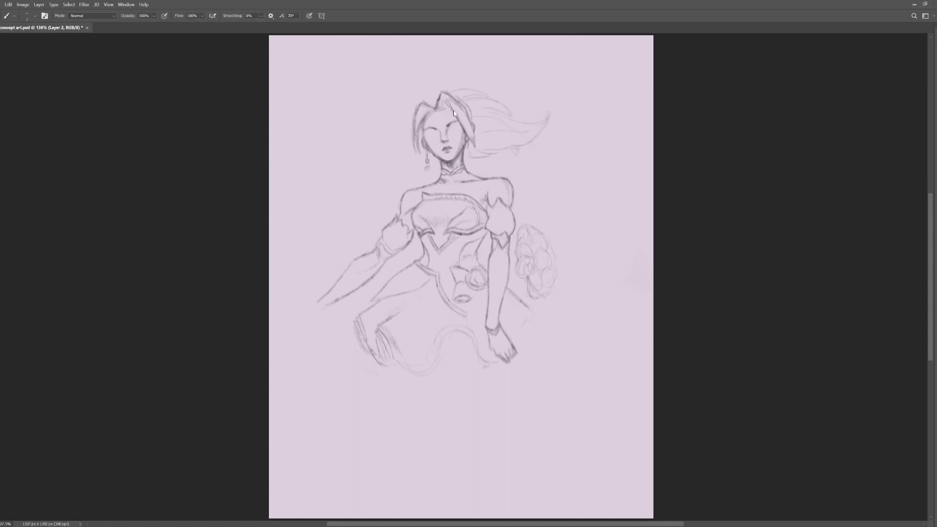
Redraw the fringe strands with darker, sharper lines, undoing one stroke along the face.
key(e)
key(b)
drag(425, 119, 417, 153)
key(ctrl+z)
key(e)
key(b)
drag(443, 96, 457, 116)
Clean up the windblown ponytail's outline and add loose strands sweeping up from the crown.
key(e)
mouse_move(466, 156)
mouse_down()
mouse_move(518, 149)
mouse_move(555, 105)
mouse_up()
key(b)
key(e)
key(b)
mouse_move(472, 98)
mouse_down()
mouse_move(512, 117)
mouse_move(471, 78)
mouse_move(482, 78)
mouse_up()
key(e)
key(b)
drag(461, 89, 511, 96)
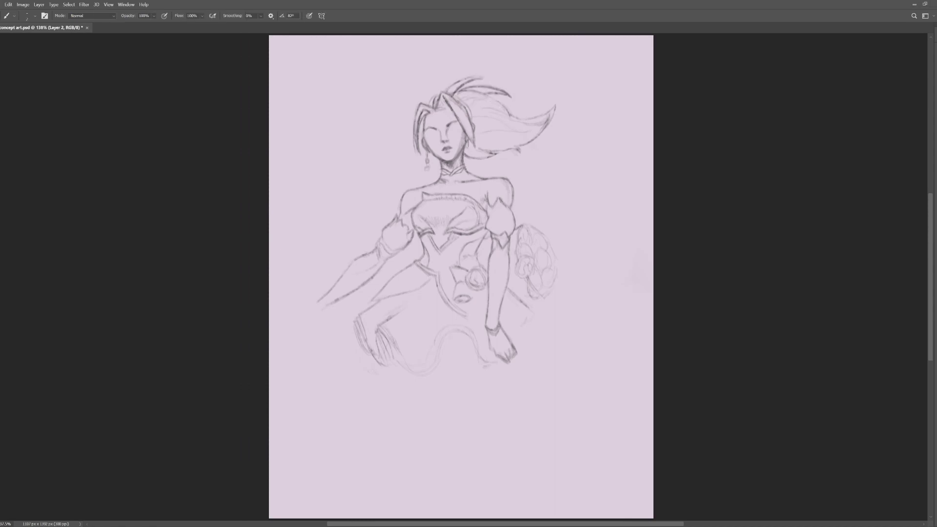
Redraw the skirt's wavy hem, side folds and hip line with darker, cleaner strokes.
mouse_move(442, 313)
mouse_down()
mouse_move(433, 345)
mouse_move(482, 360)
mouse_move(415, 371)
mouse_up()
mouse_move(380, 326)
mouse_down()
mouse_move(428, 377)
mouse_move(415, 379)
mouse_up()
drag(374, 335, 385, 364)
key(e)
key(b)
key(e)
key(b)
drag(373, 300, 434, 276)
drag(379, 325, 398, 315)
drag(414, 264, 373, 300)
mouse_move(360, 314)
mouse_down()
mouse_move(375, 303)
mouse_move(371, 354)
mouse_up()
Lasso the lower part of the skirt sketch, transform it slightly upward and deselect it.
key(l)
mouse_move(489, 260)
mouse_down()
mouse_move(490, 291)
mouse_move(489, 260)
mouse_up()
key(ctrl+t)
drag(419, 402, 420, 393)
key(Return)
key(ctrl+d)
Sketch the standing leg below the skirt from thigh to shin, including the knee and inner contour lines.
key(b)
drag(385, 357, 390, 413)
drag(428, 374, 421, 417)
drag(393, 400, 398, 426)
mouse_move(394, 396)
mouse_down()
mouse_move(414, 397)
mouse_move(392, 442)
mouse_up()
drag(429, 372, 413, 442)
mouse_move(417, 431)
mouse_down()
mouse_move(410, 514)
mouse_move(388, 459)
mouse_up()
key(e)
key(b)
drag(388, 459, 389, 514)
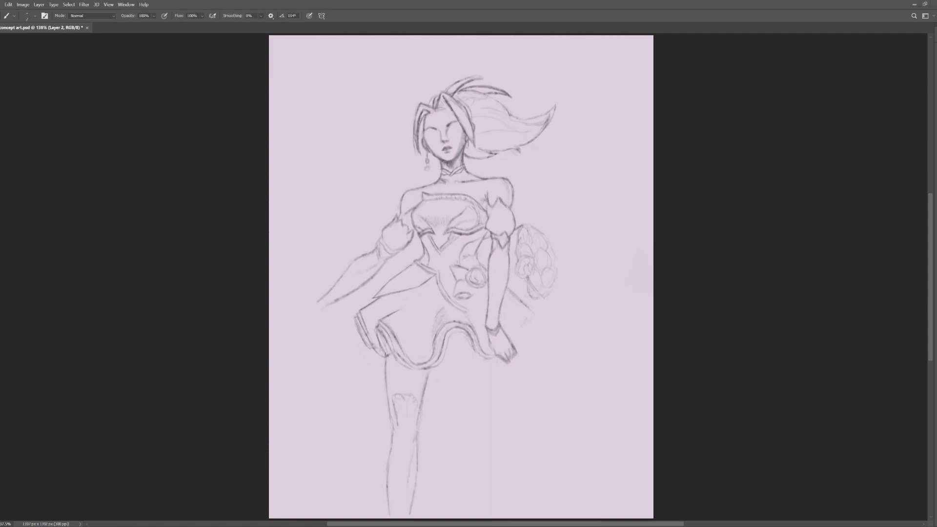
drag(395, 458, 392, 512)
drag(397, 440, 395, 458)
Erase the rough knee marks and draw a V-shaped stocking top across the leg.
key(e)
drag(395, 396, 404, 418)
key(b)
drag(403, 418, 419, 405)
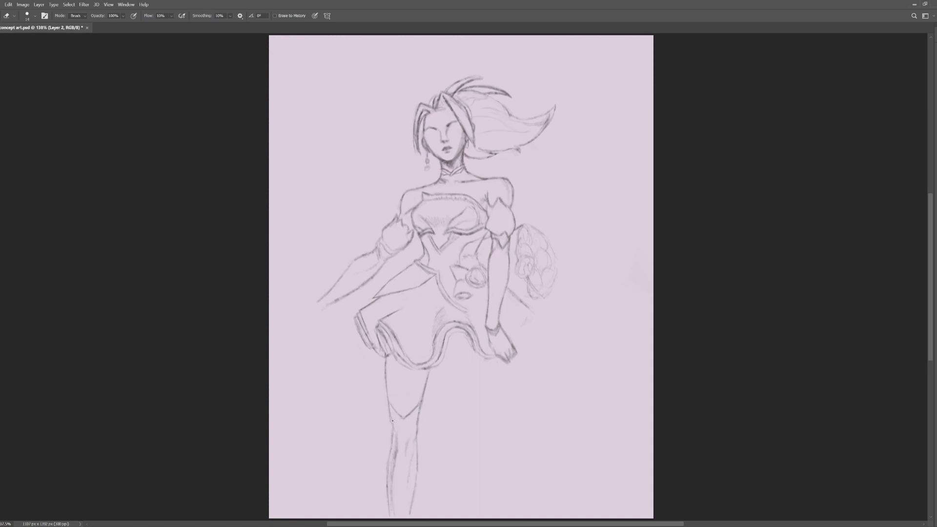
Erase the rough shin lines, redraw the lower leg narrower and touch up the lines beneath the skirt hem.
key(e)
drag(414, 490, 410, 514)
key(b)
mouse_move(391, 453)
mouse_down()
mouse_move(394, 517)
mouse_move(388, 480)
mouse_move(392, 504)
mouse_up()
key(e)
key(b)
drag(397, 360, 423, 369)
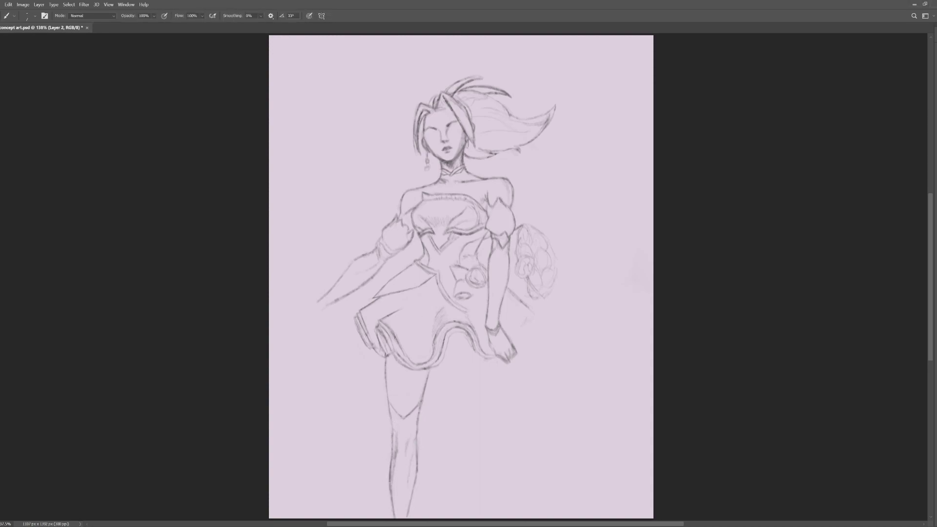
Undo the last stroke, then draw angled eyebrows and narrow eyes on the face, erasing rough marks between strokes.
key(ctrl+z)
key(e)
drag(453, 122, 448, 126)
key(b)
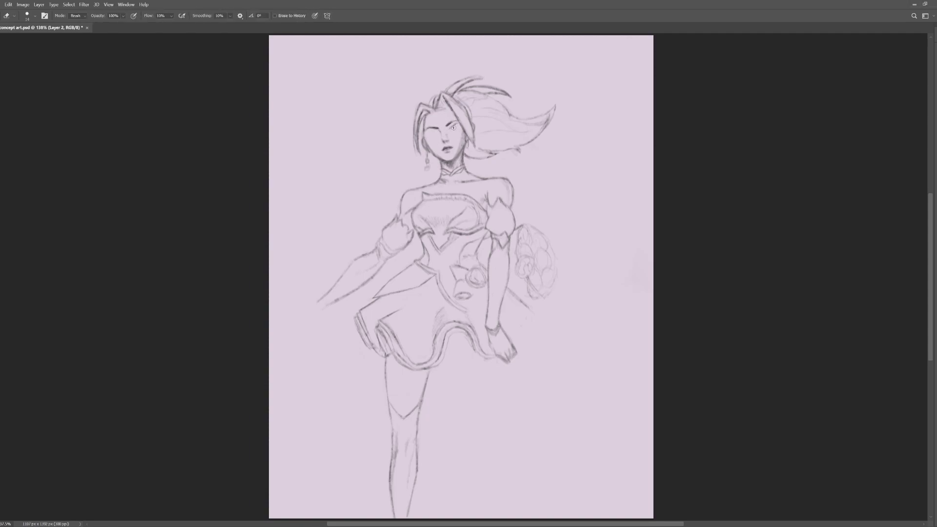
key(e)
key(b)
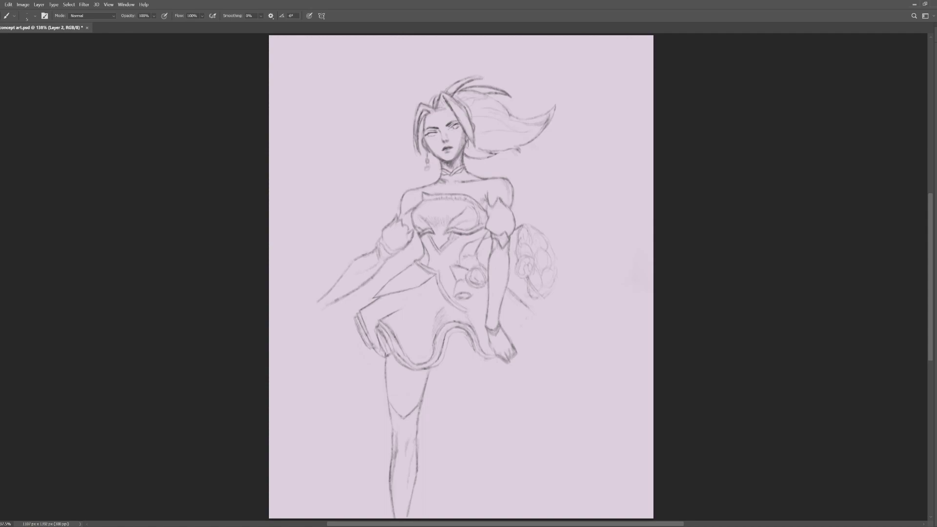
key(e)
drag(456, 126, 452, 128)
key(b)
key(e)
key(b)
Draw a rose ornament behind the fringe with a ribbon trailing through the hair, and erase the overlapping lower hair lines.
drag(477, 101, 473, 117)
drag(470, 103, 504, 140)
key(e)
key(b)
drag(505, 141, 491, 146)
drag(470, 108, 480, 114)
mouse_move(471, 98)
mouse_down()
mouse_move(466, 109)
mouse_move(481, 111)
mouse_up()
key(e)
mouse_move(495, 146)
mouse_down()
mouse_move(513, 152)
mouse_move(430, 153)
mouse_up()
Clean up the ribbon tips and lower hair, and refine the side lock beside the jaw.
key(b)
key(e)
key(b)
key(e)
key(b)
key(e)
key(b)
drag(468, 139, 473, 150)
key(e)
key(b)
key(e)
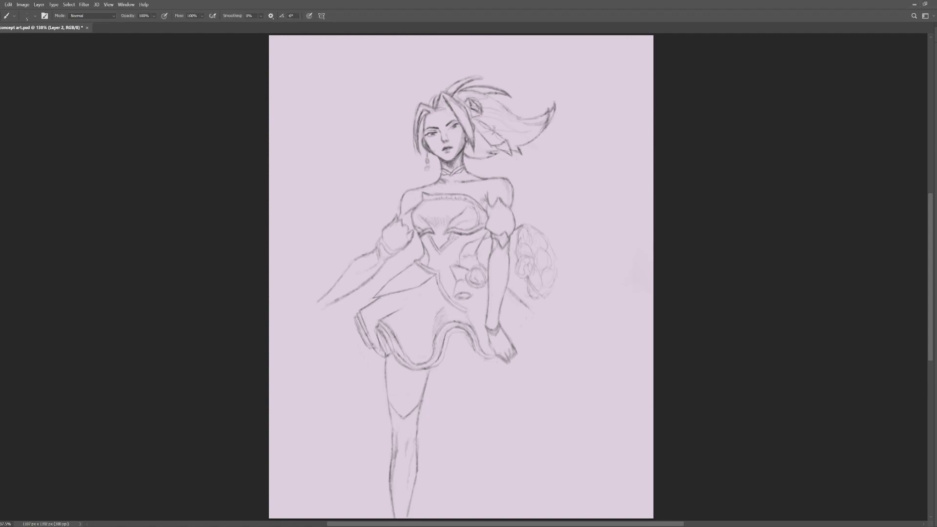
Sketch a hand with pointed fingers on the outstretched arm and redraw the hand of the lowered arm.
key(b)
drag(299, 309, 287, 315)
drag(282, 283, 311, 306)
mouse_move(487, 323)
mouse_down()
mouse_move(484, 334)
mouse_move(506, 330)
mouse_move(494, 353)
mouse_move(508, 363)
mouse_up()
key(e)
key(b)
key(e)
key(b)
key(e)
key(b)
Refine both hands with pointed wrist cuffs and draw a gem-shaped ornament at the standing leg's stocking top.
key(e)
key(b)
key(e)
key(b)
key(e)
key(b)
drag(416, 398, 399, 415)
drag(394, 394, 410, 394)
Flip the artwork horizontally and darken the eyebrows, eyes and lips in the mirrored view.
key(ctrl+shift+h)
key(e)
key(b)
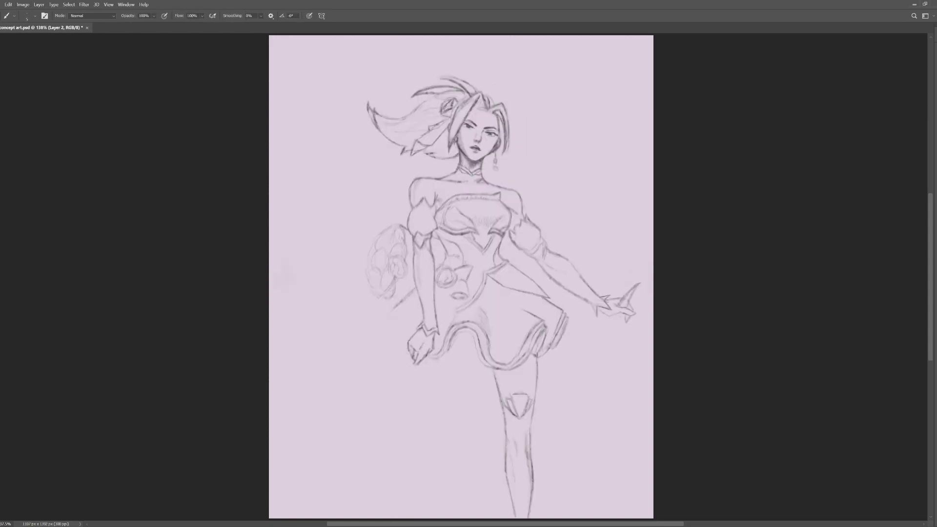
key(e)
key(b)
key(e)
key(b)
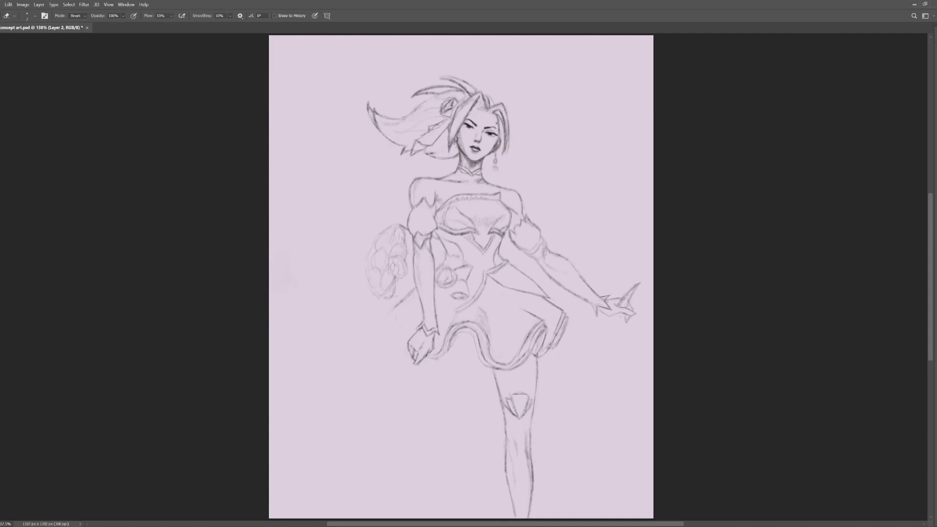
Flip the artwork back and draw a banded cuff below the puffed sleeve of the outstretched arm.
key(e)
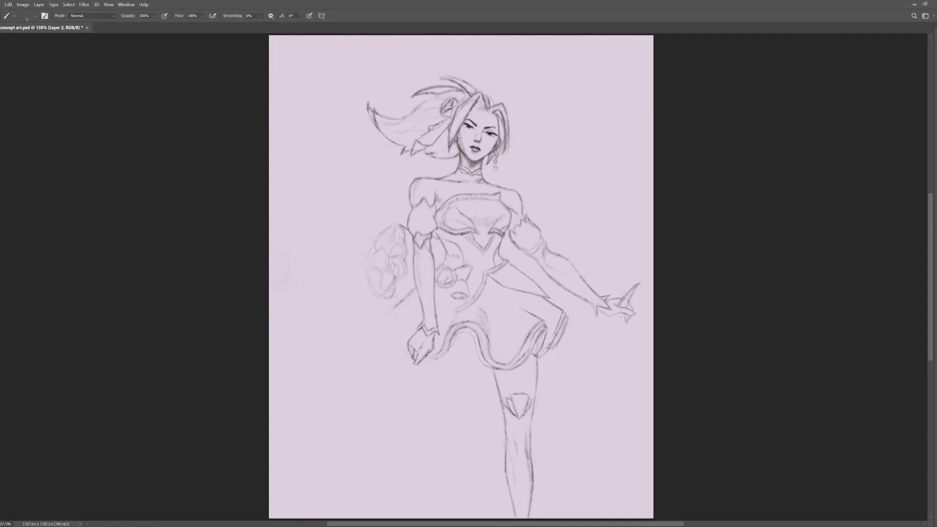
click(146, 129)
key(b)
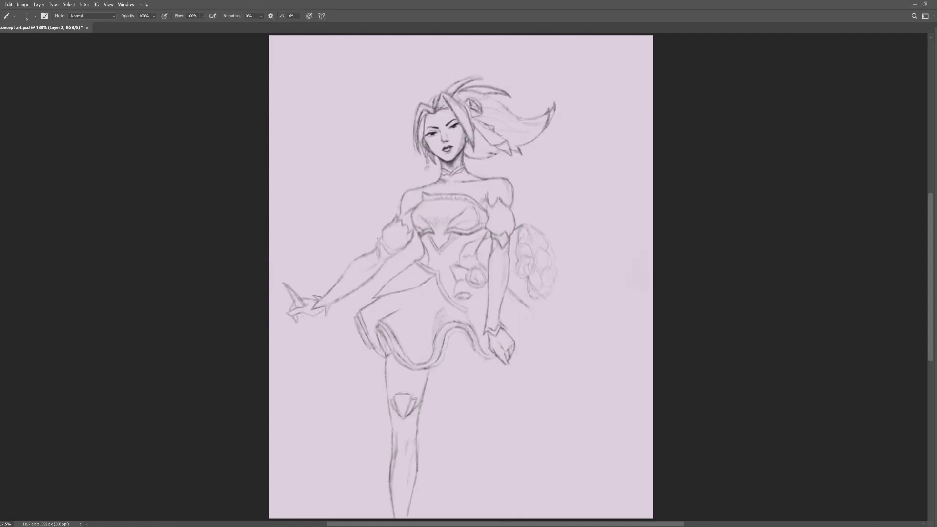
mouse_move(383, 243)
mouse_down()
mouse_move(398, 253)
mouse_move(392, 259)
mouse_up()
key(e)
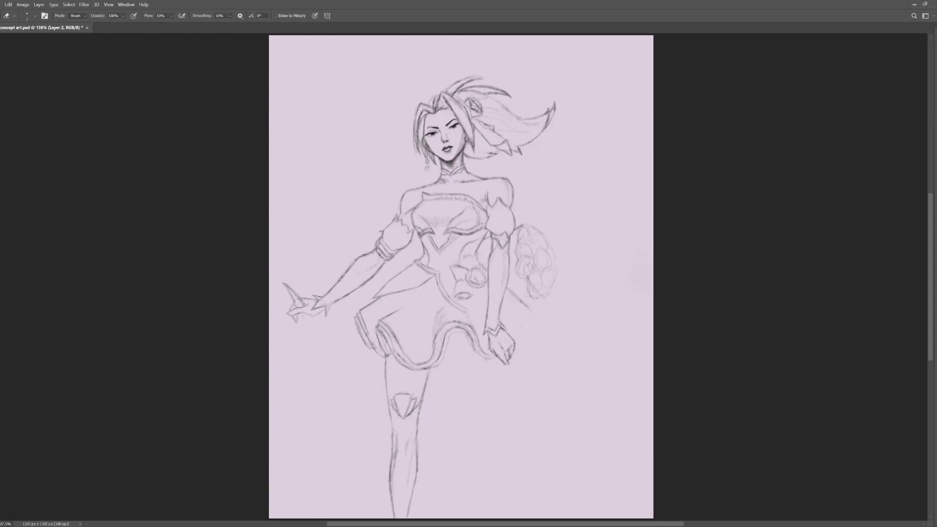
key(b)
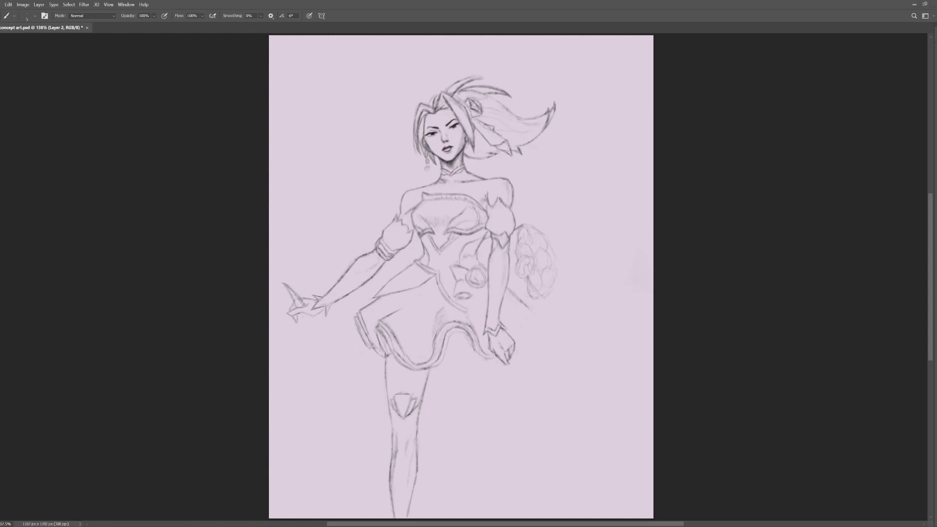
Draw two long pointed ribbon tails falling from behind the hip and soften the standing leg's outer shin line.
drag(518, 322, 559, 396)
drag(520, 356, 536, 418)
drag(508, 372, 510, 405)
drag(510, 399, 538, 431)
key(e)
drag(395, 512, 392, 471)
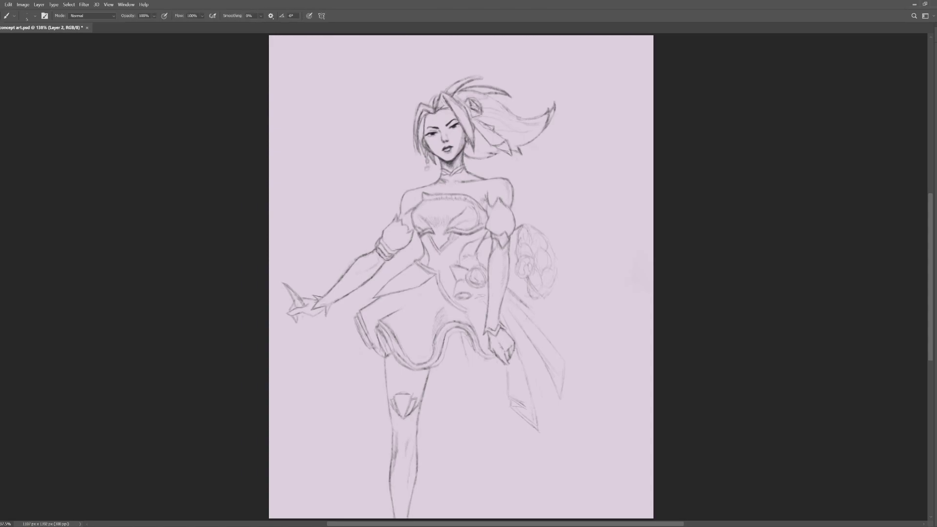
Sketch the second leg stepping outward from the raised skirt hem, with thigh, knee and calf contours.
key(b)
key(e)
key(b)
drag(498, 431, 506, 455)
drag(458, 337, 483, 400)
drag(507, 456, 538, 515)
drag(524, 433, 537, 453)
mouse_move(515, 416)
mouse_down()
mouse_move(541, 463)
mouse_move(552, 514)
mouse_up()
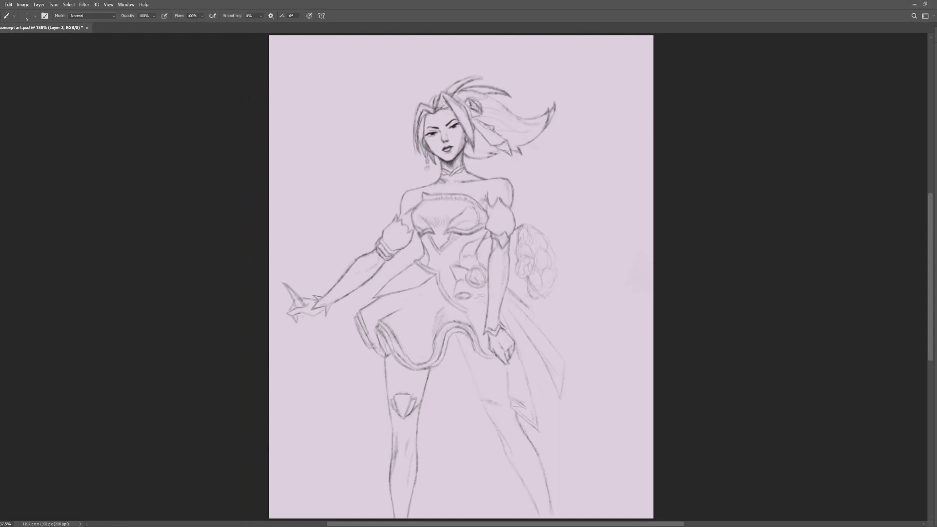
Strengthen the second leg's thigh and the curved skirt hem, and add calf shading and a knee ornament.
drag(457, 338, 483, 401)
drag(447, 318, 492, 358)
drag(513, 413, 526, 441)
drag(502, 383, 492, 400)
Add petal and curl details to the flower-like bow behind the hip and touch up the hair beside the face.
drag(522, 299, 541, 300)
drag(547, 261, 542, 300)
drag(533, 276, 542, 293)
drag(540, 256, 551, 283)
drag(425, 118, 422, 141)
key(e)
key(b)
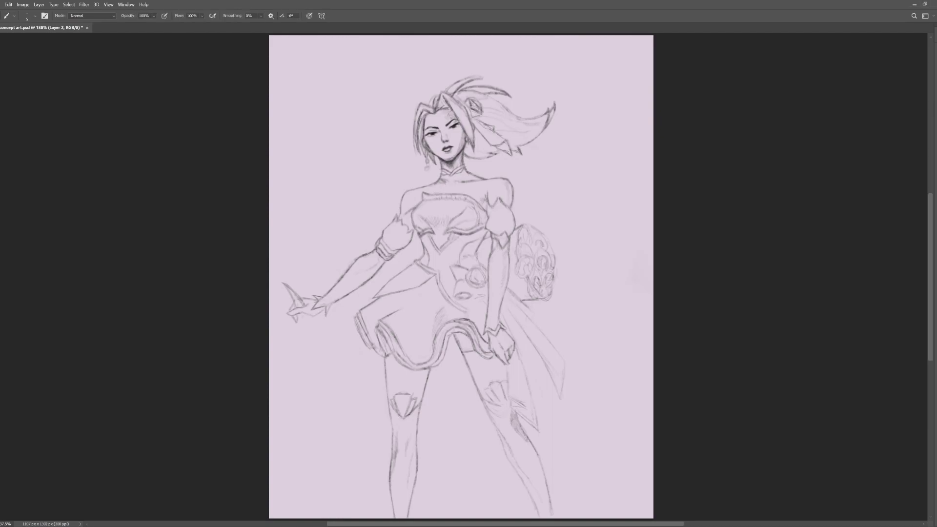
key(e)
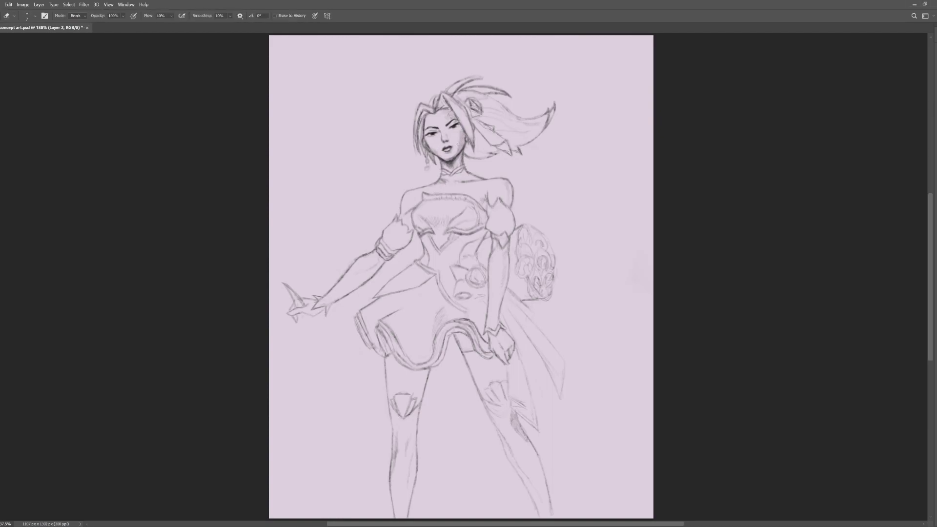
key(v)
key(b)
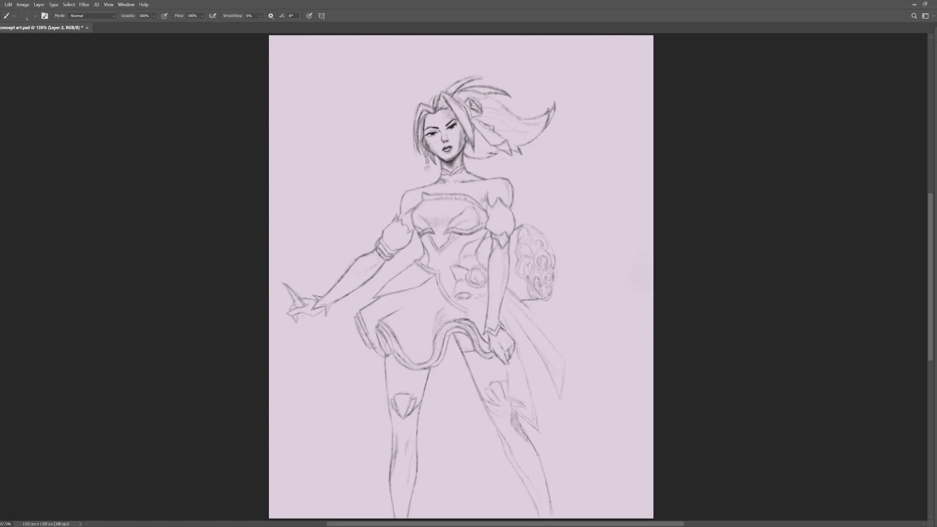
Redraw the crown and windblown hair with sharper strands, darken the rose ornament and trim the hair's far tip.
drag(426, 104, 440, 93)
drag(532, 120, 500, 139)
drag(479, 96, 533, 118)
mouse_move(470, 104)
mouse_down()
mouse_move(480, 115)
mouse_move(472, 122)
mouse_up()
mouse_move(453, 92)
mouse_down()
mouse_move(485, 76)
mouse_move(503, 88)
mouse_up()
key(e)
key(b)
key(e)
drag(554, 102, 553, 113)
Strengthen the lower edge of the windblown hair behind the neck and clean up the surrounding lines.
key(b)
key(e)
key(b)
drag(473, 157, 498, 154)
key(e)
key(b)
key(e)
Erase stray lines inside the flowing hair, redraw the pointed ribbon ends and save the document.
mouse_move(481, 122)
mouse_down()
mouse_move(535, 132)
mouse_move(548, 118)
mouse_move(520, 145)
mouse_up()
key(b)
drag(511, 140, 518, 149)
key(e)
key(b)
key(e)
drag(516, 117, 492, 101)
key(b)
key(ctrl+s)
Sketch the first hilt marks beside the lowered hand and define the flower ornaments on the dress's hip.
drag(536, 310, 531, 321)
drag(527, 329, 517, 344)
mouse_move(484, 298)
mouse_down()
mouse_move(462, 316)
mouse_move(482, 311)
mouse_move(466, 273)
mouse_move(453, 297)
mouse_up()
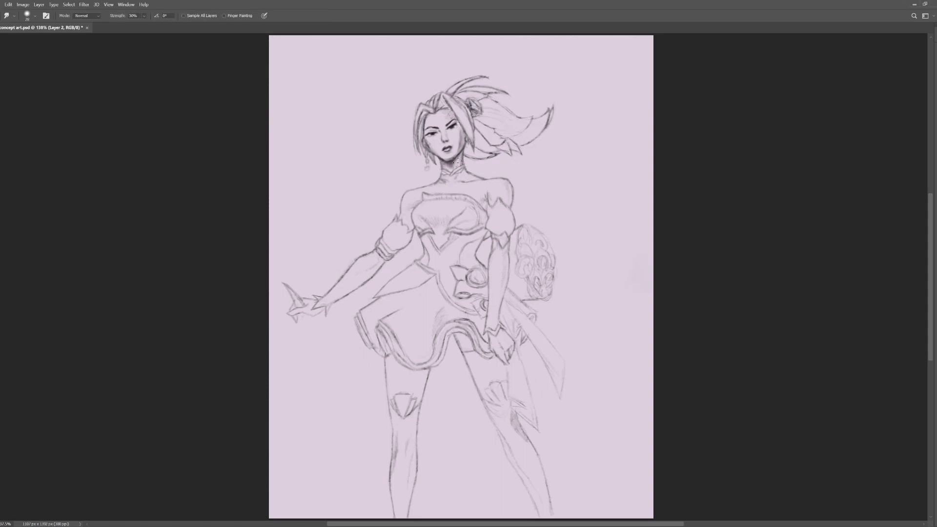
Draw a dagger held in the lowered hand, with a slim handle, ornate guard and long triangular blade.
drag(479, 366, 493, 353)
drag(481, 370, 496, 359)
drag(513, 338, 525, 324)
drag(528, 326, 599, 272)
mouse_move(554, 291)
mouse_down()
mouse_move(598, 271)
mouse_move(542, 301)
mouse_up()
drag(591, 280, 546, 334)
mouse_move(522, 301)
mouse_down()
mouse_move(552, 308)
mouse_move(546, 338)
mouse_up()
drag(572, 291, 554, 317)
mouse_move(591, 278)
mouse_down()
mouse_move(538, 302)
mouse_move(546, 306)
mouse_up()
mouse_move(529, 309)
mouse_down()
mouse_move(542, 324)
mouse_move(528, 326)
mouse_up()
mouse_move(523, 326)
mouse_down()
mouse_move(535, 316)
mouse_move(534, 330)
mouse_up()
drag(562, 299, 571, 293)
Darken the dagger's pommel, handle, guard and blade edge, erasing overlapping sketch lines.
key(e)
key(b)
key(e)
key(b)
mouse_move(495, 358)
mouse_down()
mouse_move(481, 369)
mouse_move(479, 362)
mouse_up()
mouse_move(480, 369)
mouse_down()
mouse_move(488, 376)
mouse_move(463, 379)
mouse_move(484, 364)
mouse_up()
mouse_move(525, 329)
mouse_down()
mouse_move(517, 336)
mouse_move(527, 338)
mouse_up()
drag(520, 317, 511, 333)
mouse_move(525, 329)
mouse_down()
mouse_move(516, 339)
mouse_move(526, 329)
mouse_up()
mouse_move(544, 312)
mouse_down()
mouse_move(532, 319)
mouse_move(550, 306)
mouse_move(545, 325)
mouse_move(521, 304)
mouse_move(546, 335)
mouse_move(599, 272)
mouse_up()
Finish cleaning up the dagger lines, merge the layer down and save the document.
key(e)
key(b)
key(ctrl+e)
key(ctrl+s)
Reduce the brush size, darken the choker and refine the eyes, nose, lips and earring, saving the document.
key([)
key([)
mouse_move(450, 175)
mouse_down()
mouse_move(463, 166)
mouse_move(449, 174)
mouse_up()
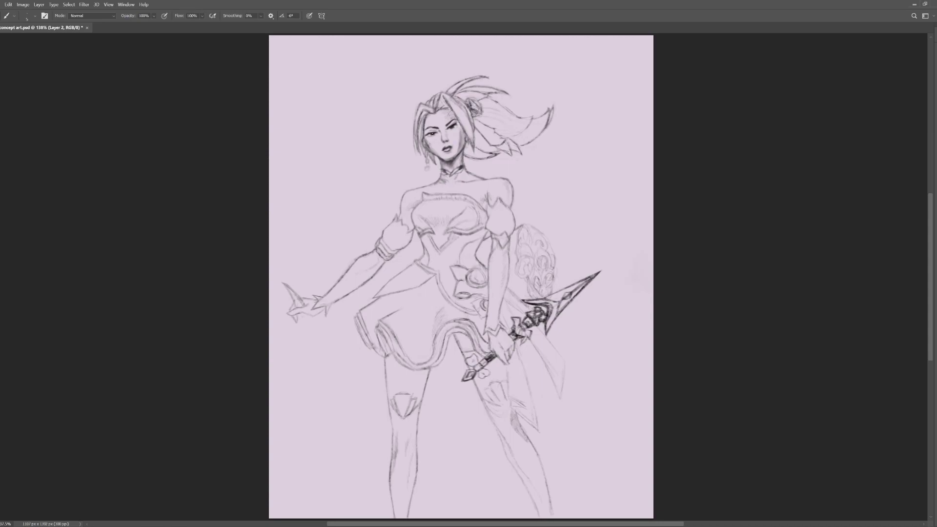
key(e)
key(b)
key(e)
key(b)
key(ctrl+z)
key(ctrl+s)
key(e)
key(b)
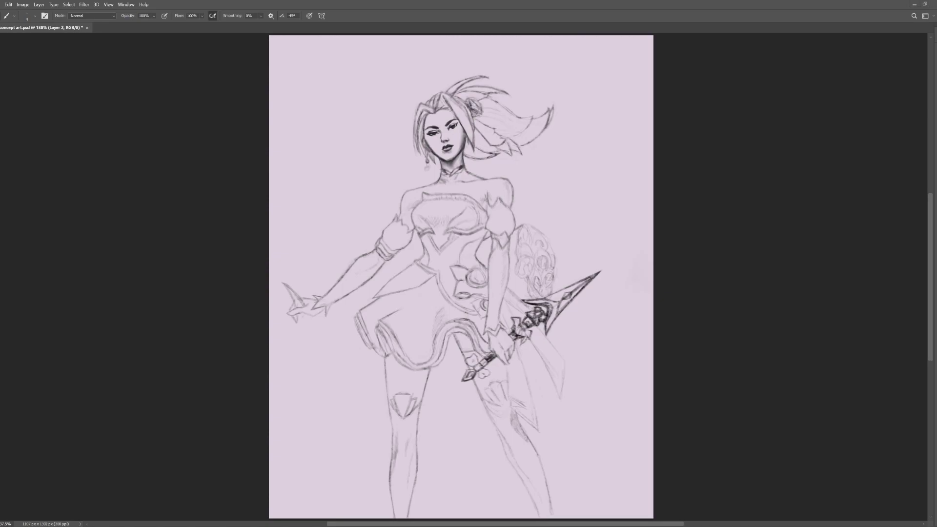
Darken the choker and neck lines and outline the hair strands framing the face.
drag(442, 170, 450, 174)
drag(454, 173, 465, 165)
key(e)
key(b)
drag(442, 95, 436, 111)
drag(442, 97, 473, 149)
mouse_move(430, 106)
mouse_down()
mouse_move(446, 92)
mouse_move(419, 102)
mouse_up()
mouse_move(419, 104)
mouse_down()
mouse_move(417, 152)
mouse_move(420, 125)
mouse_up()
Darken the outline of the outstretched arm, including its puffed sleeve edge, banded cuff and long glove.
mouse_move(422, 138)
mouse_down()
mouse_move(429, 155)
mouse_move(400, 211)
mouse_move(330, 290)
mouse_up()
drag(386, 260, 373, 277)
drag(371, 280, 342, 298)
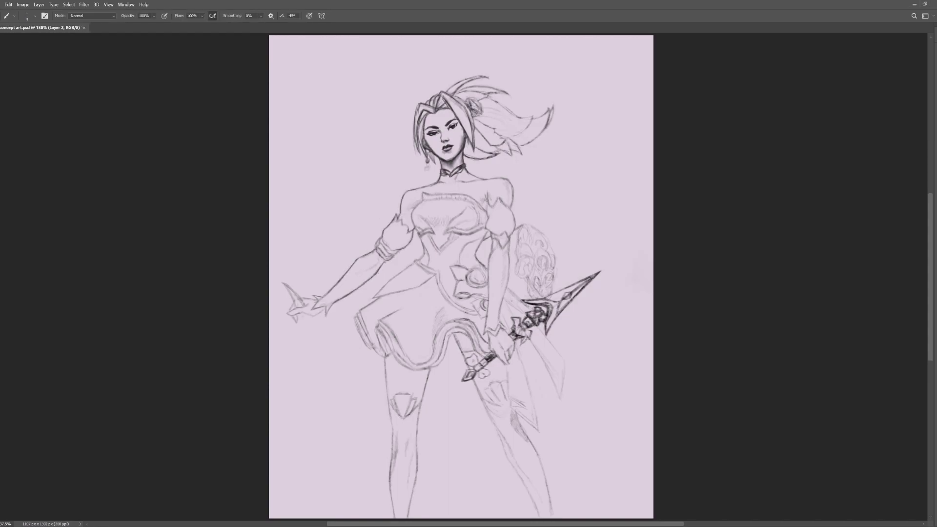
drag(400, 237, 372, 274)
drag(371, 279, 332, 304)
Erase the high arch in the front skirt hem and redraw it as a lower, softer wave.
key(e)
drag(436, 347, 473, 328)
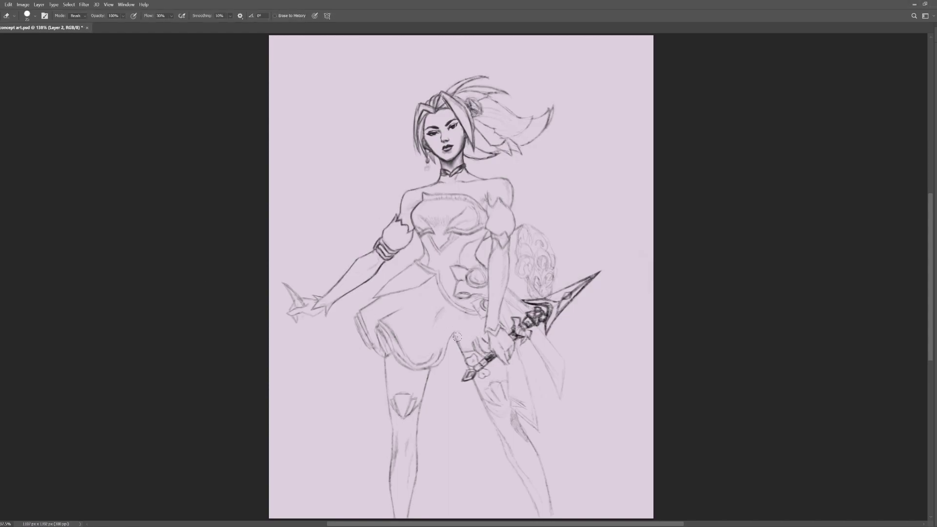
key(b)
mouse_move(437, 357)
mouse_down()
mouse_move(419, 366)
mouse_move(471, 336)
mouse_up()
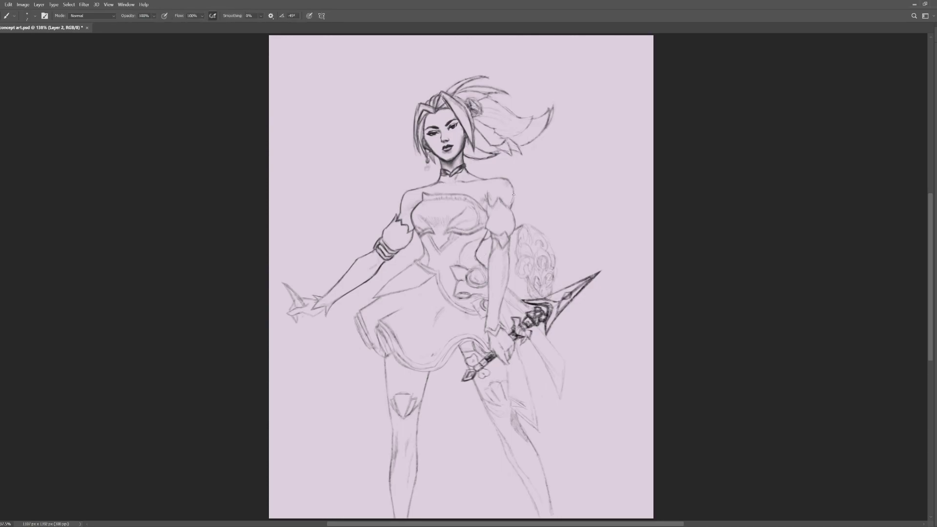
key(ctrl+z)
Darken the shoulder and pointed puffed sleeve of the arm holding the dagger.
drag(488, 179, 512, 187)
key(e)
key(b)
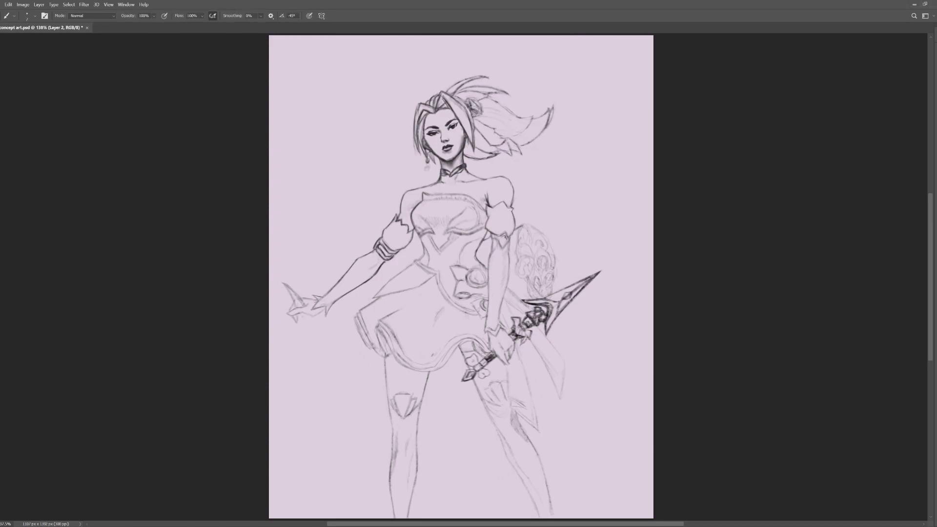
Clean up the waist and corset lines and redefine the round belt ornament and flower at the hip.
drag(483, 239, 459, 265)
key(e)
mouse_move(423, 245)
mouse_down()
mouse_move(428, 263)
mouse_move(476, 264)
mouse_move(439, 272)
mouse_move(477, 314)
mouse_up()
key(b)
drag(473, 303, 483, 299)
mouse_move(475, 307)
mouse_down()
mouse_move(479, 318)
mouse_move(461, 293)
mouse_move(477, 295)
mouse_move(470, 286)
mouse_up()
key(e)
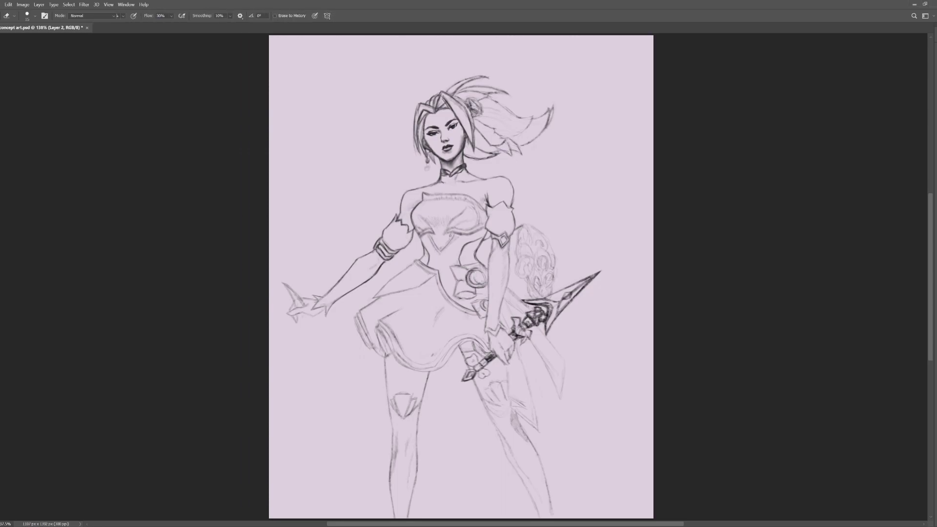
Darken the bodice neckline, side edge and curved trim under the bust.
key(b)
drag(486, 210, 424, 193)
key(e)
key(b)
drag(418, 236, 434, 235)
mouse_move(416, 230)
mouse_down()
mouse_move(484, 228)
mouse_move(424, 198)
mouse_up()
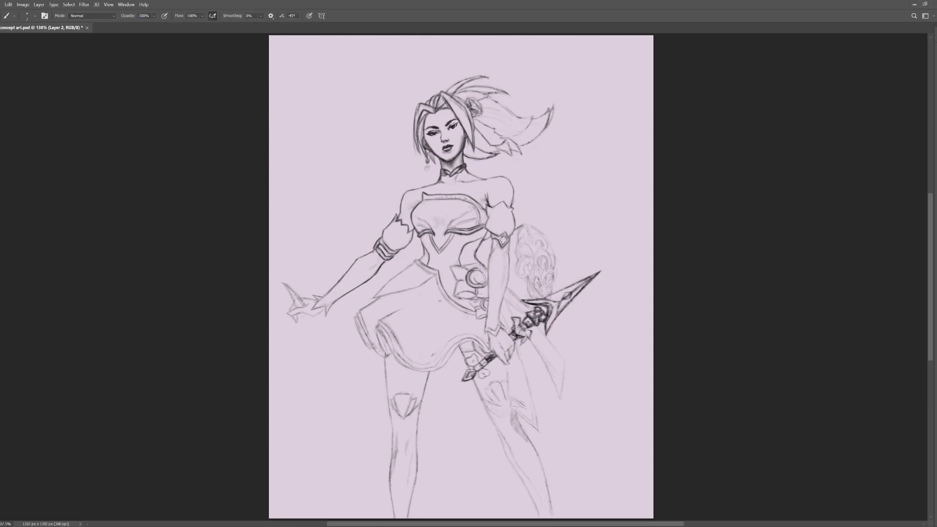
Draw the waist trim edge and darken the straight leg with its stocking and shell-shaped knee ornament.
drag(430, 275, 379, 294)
drag(396, 394, 410, 394)
mouse_move(416, 399)
mouse_down()
mouse_move(405, 416)
mouse_move(416, 456)
mouse_move(408, 479)
mouse_up()
drag(416, 447, 407, 516)
mouse_move(393, 420)
mouse_down()
mouse_move(390, 518)
mouse_move(405, 417)
mouse_up()
drag(385, 361, 389, 401)
Darken the skirt's side outline, folded layers and wavy double hem.
drag(360, 319, 385, 359)
mouse_move(381, 361)
mouse_down()
mouse_move(404, 367)
mouse_move(465, 342)
mouse_move(405, 366)
mouse_up()
drag(377, 322, 396, 341)
drag(376, 296, 413, 263)
drag(382, 296, 355, 332)
drag(363, 340, 377, 352)
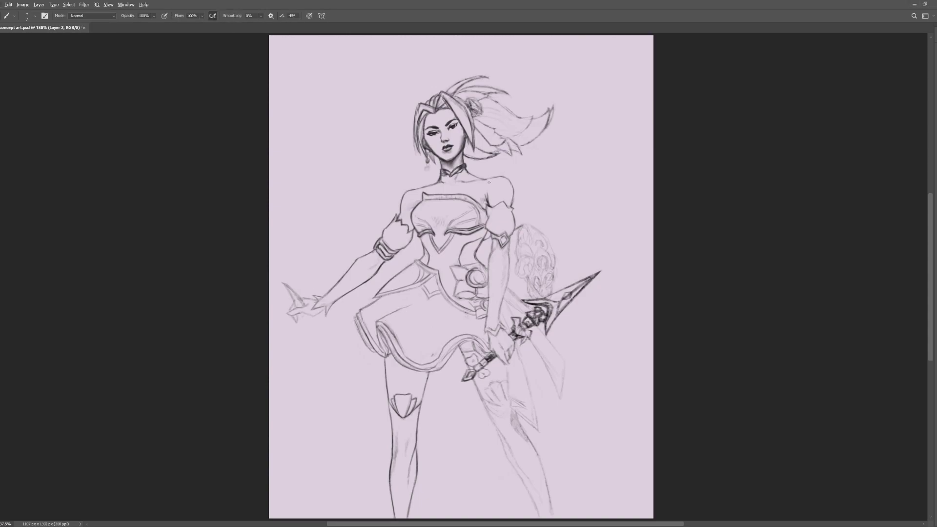
Redraw the fingers and back of the outstretched hand with cleaner lines.
drag(287, 314, 322, 308)
drag(302, 312, 325, 296)
mouse_move(282, 319)
mouse_down()
mouse_move(293, 305)
mouse_move(288, 329)
mouse_up()
On a new layer, sketch a long upright weapon under the outstretched hand, with a curved tip and banded shaft.
key(ctrl+alt+shift+n)
drag(284, 284, 303, 304)
drag(298, 316, 304, 350)
drag(311, 317, 317, 451)
drag(323, 406, 334, 467)
drag(318, 434, 319, 466)
drag(316, 436, 332, 452)
drag(319, 456, 336, 464)
drag(312, 405, 319, 439)
drag(306, 366, 316, 437)
drag(322, 391, 329, 431)
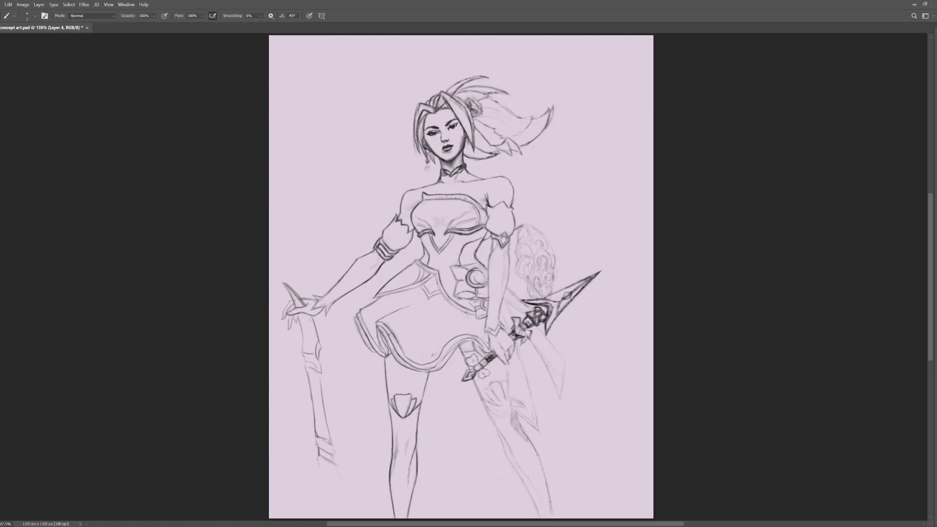
Sketch light trailing fabric curves behind the legs and darken the outline of the angled leg.
drag(360, 365, 359, 472)
drag(378, 456, 365, 478)
drag(473, 379, 537, 513)
drag(518, 418, 550, 503)
drag(504, 437, 544, 516)
mouse_move(513, 414)
mouse_down()
mouse_move(537, 429)
mouse_move(507, 369)
mouse_up()
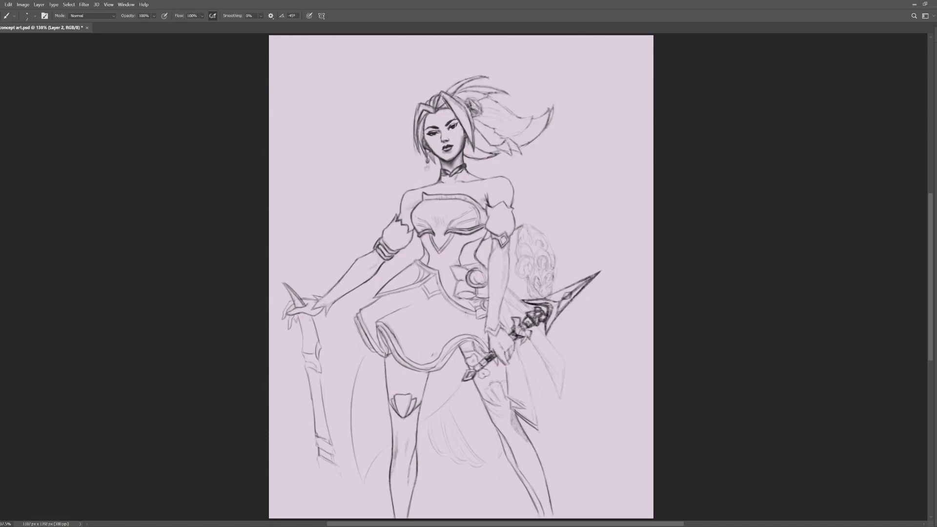
Clean up the lowered arm and dagger hand, darkening the long glove and erasing overlapping lines.
key(e)
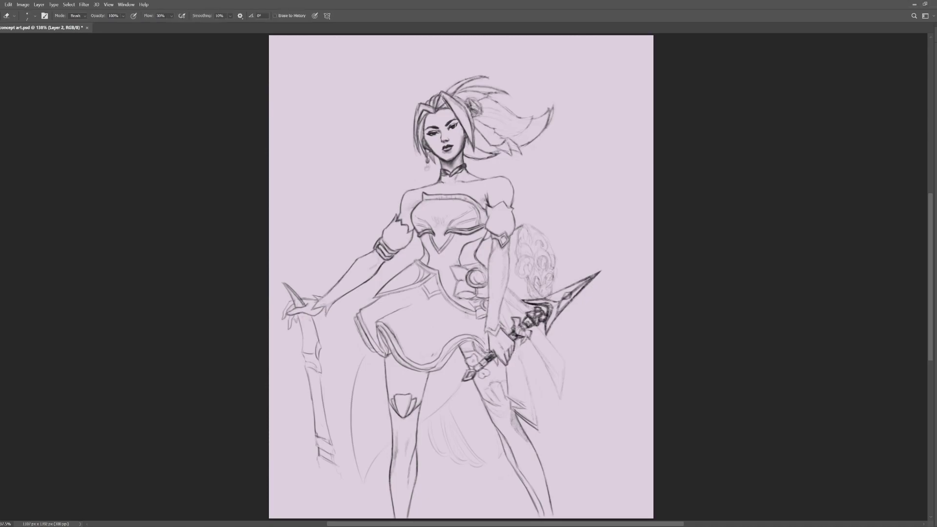
key(b)
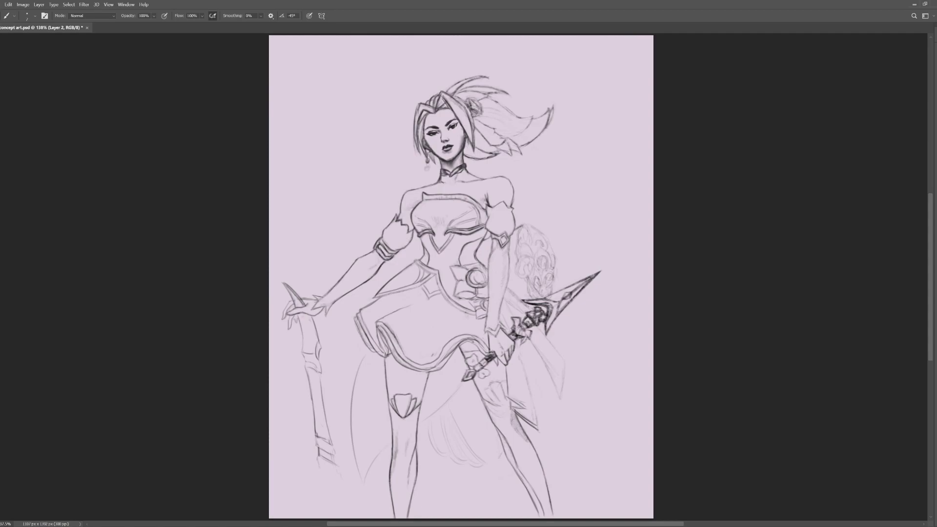
drag(508, 289, 530, 308)
mouse_move(510, 242)
mouse_down()
mouse_move(505, 331)
mouse_move(493, 334)
mouse_up()
key(e)
key(b)
key(e)
key(b)
key(e)
key(b)
drag(493, 240, 487, 305)
key(e)
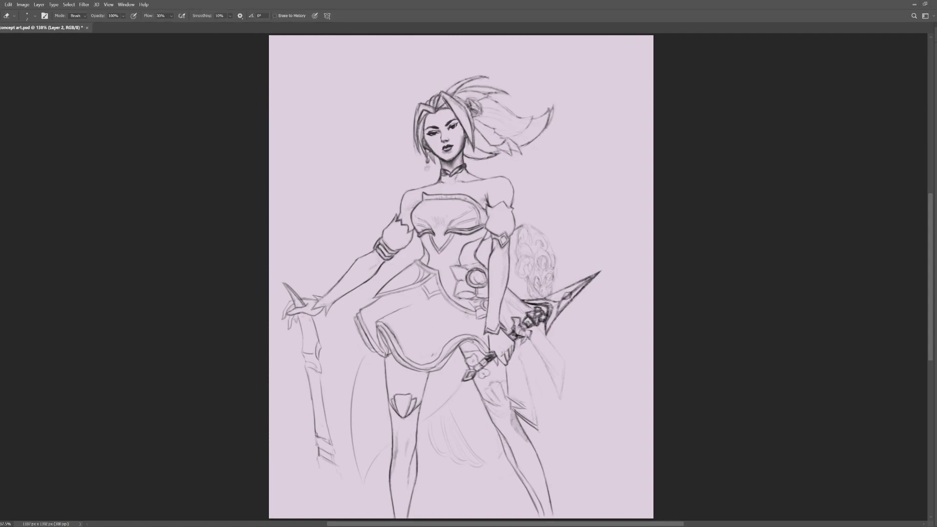
Darken the pointed ribbons hanging from the hip beside the angled leg.
key(b)
drag(518, 343, 532, 350)
drag(528, 393, 534, 424)
drag(539, 329, 557, 391)
drag(564, 364, 561, 393)
mouse_move(375, 376)
mouse_down()
mouse_move(388, 426)
mouse_move(455, 386)
mouse_up()
key(ctrl+z)
key(ctrl+z)
Sketch a flowing pointed fabric train with inner folds behind the angled leg.
drag(566, 372, 589, 481)
drag(540, 452, 587, 478)
drag(564, 383, 541, 437)
mouse_move(565, 391)
mouse_down()
mouse_move(542, 437)
mouse_move(563, 437)
mouse_up()
mouse_move(575, 410)
mouse_down()
mouse_move(578, 463)
mouse_move(556, 452)
mouse_up()
Redraw the cluster behind the lowered arm as a bouquet of round roses, cleaning up stray lines.
key(e)
key(b)
mouse_move(525, 280)
mouse_down()
mouse_move(532, 296)
mouse_move(521, 278)
mouse_up()
mouse_move(520, 277)
mouse_down()
mouse_move(518, 263)
mouse_move(533, 259)
mouse_up()
mouse_move(533, 262)
mouse_down()
mouse_move(531, 275)
mouse_move(517, 226)
mouse_move(549, 252)
mouse_move(546, 273)
mouse_up()
mouse_move(550, 250)
mouse_down()
mouse_move(554, 265)
mouse_move(541, 273)
mouse_up()
drag(542, 278, 529, 296)
key(e)
key(b)
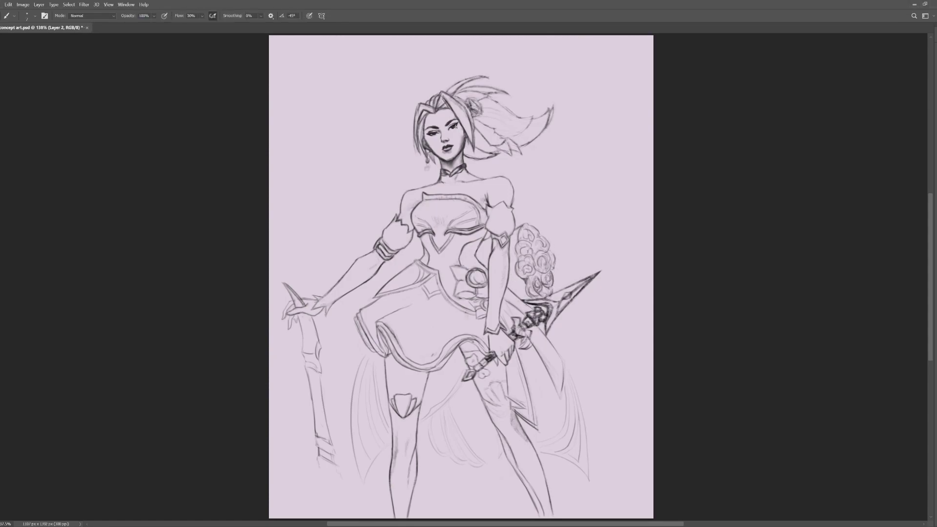
key(e)
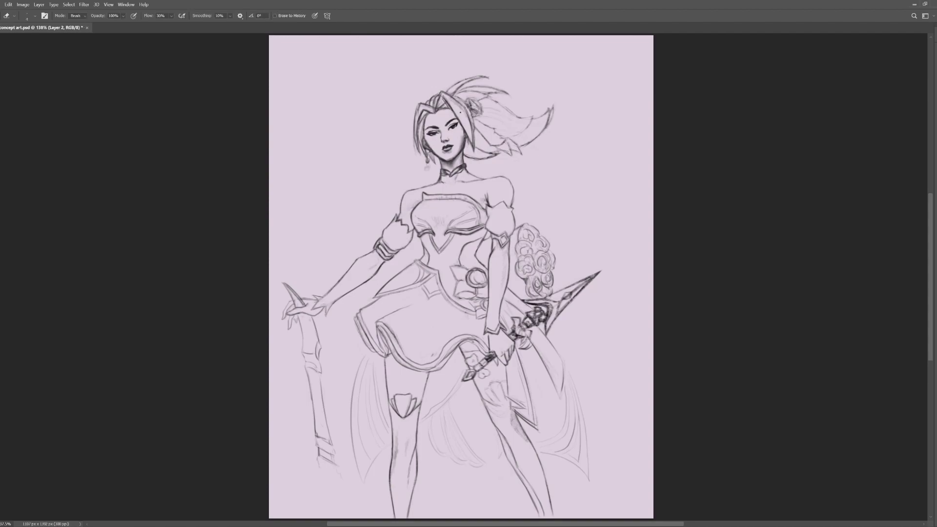
Extend the upright weapon to the canvas bottom with a flared, curved lower end.
key(b)
mouse_move(319, 461)
mouse_down()
mouse_move(317, 491)
mouse_move(364, 511)
mouse_up()
drag(325, 489, 367, 514)
drag(311, 507, 333, 509)
On a new layer, draw horizontal stair lines across the lower background up to the skirt's height.
key(alt+bracketleft)
click(103, 517)
drag(276, 489, 647, 489)
drag(276, 473, 653, 474)
drag(276, 457, 612, 457)
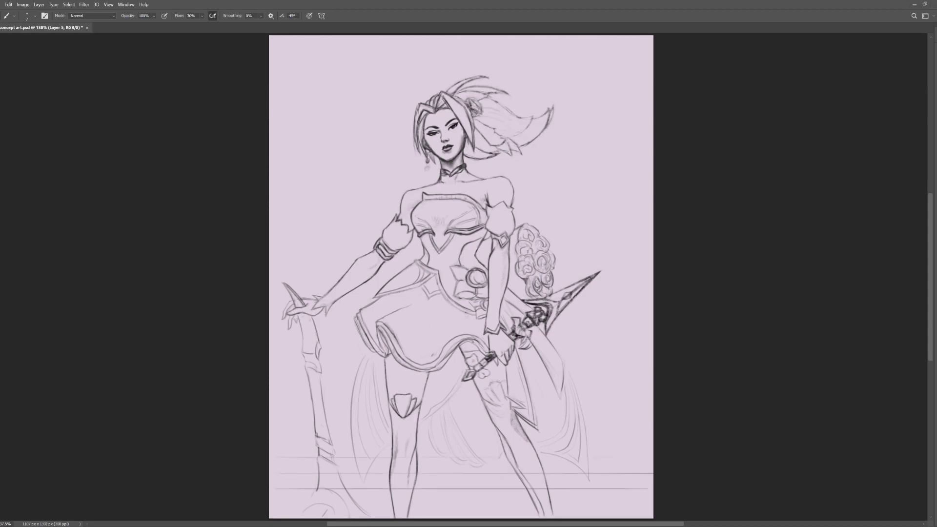
drag(275, 443, 630, 443)
mouse_move(277, 430)
mouse_down()
mouse_move(616, 430)
mouse_move(640, 418)
mouse_up()
drag(275, 409, 615, 409)
mouse_move(276, 400)
mouse_down()
mouse_move(632, 400)
mouse_move(610, 391)
mouse_up()
mouse_move(276, 364)
mouse_down()
mouse_move(601, 364)
mouse_move(588, 357)
mouse_up()
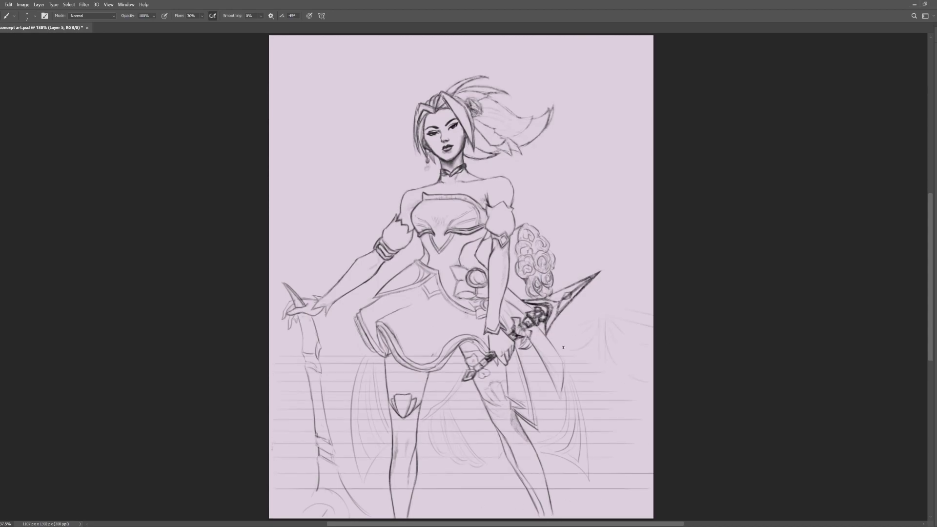
Sketch a background column beside the character, with vertical shaft lines and a stepped capital.
drag(635, 132, 636, 272)
drag(606, 126, 607, 296)
key(e)
drag(631, 96, 652, 96)
key(b)
drag(626, 67, 653, 69)
mouse_move(624, 77)
mouse_down()
mouse_move(649, 79)
mouse_move(631, 107)
mouse_up()
Add fluting above the column's capital, an arch curve and drifting petals to the background.
key(e)
key(b)
mouse_move(596, 78)
mouse_down()
mouse_move(532, 35)
mouse_move(599, 77)
mouse_up()
drag(620, 40, 620, 62)
scroll(630, 60, up, 2)
drag(625, 40, 630, 65)
scroll(640, 91, down, 1)
On the color layer, paint the face, neck, chest and shoulders with a flat peach skin tone.
click(39, 291)
click(585, 428)
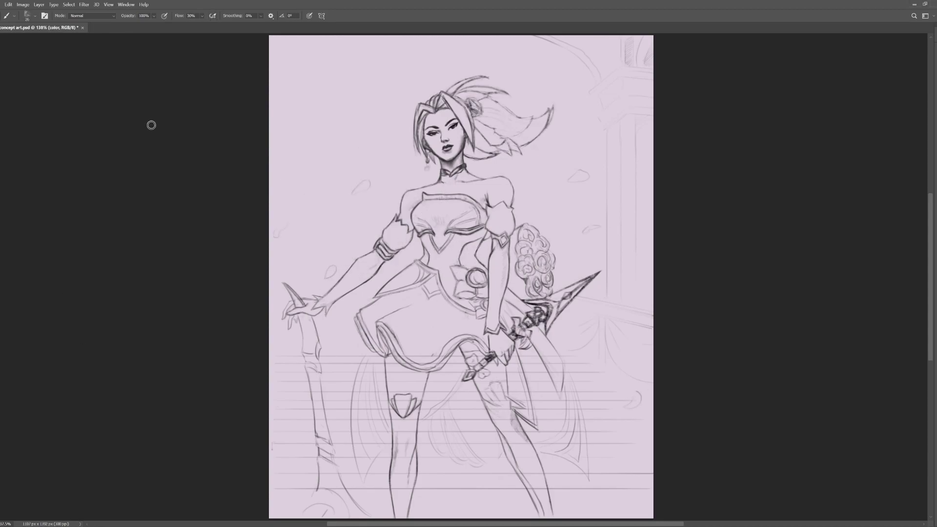
click(458, 136)
mouse_move(459, 132)
mouse_down()
mouse_move(449, 155)
mouse_move(437, 118)
mouse_move(453, 117)
mouse_up()
key([)
mouse_move(449, 171)
mouse_down()
mouse_move(454, 185)
mouse_move(476, 190)
mouse_move(407, 197)
mouse_move(406, 227)
mouse_up()
mouse_move(451, 190)
mouse_down()
mouse_move(491, 204)
mouse_move(505, 193)
mouse_up()
Reduce the brush size and fill both hands with the peach skin tone.
key(bracketleft)
drag(498, 342, 510, 360)
mouse_move(292, 310)
mouse_down()
mouse_move(309, 303)
mouse_move(293, 325)
mouse_up()
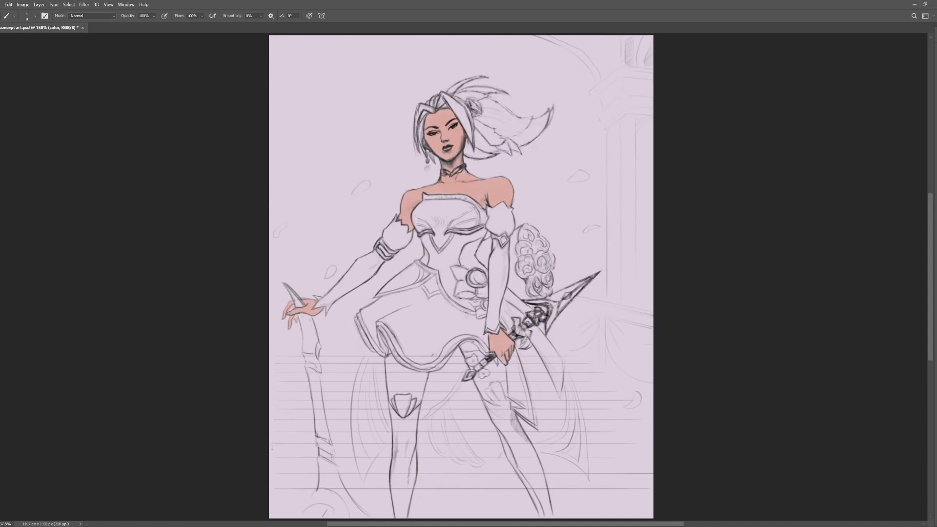
Fill the bare thighs between skirt and stockings with the skin tone, tidying the edges.
key(e)
key(b)
mouse_move(396, 374)
mouse_down()
mouse_move(401, 388)
mouse_move(402, 377)
mouse_move(419, 391)
mouse_move(416, 400)
mouse_up()
key(])
key(e)
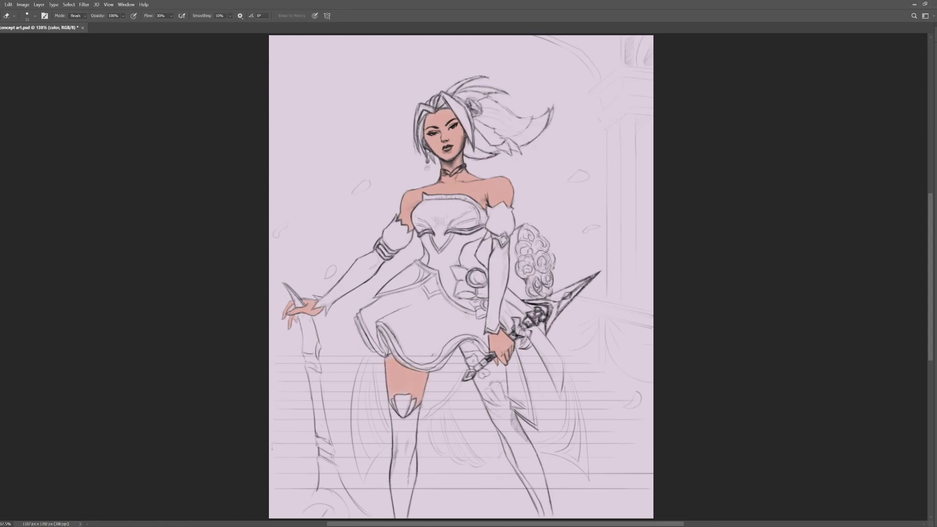
key(b)
mouse_move(499, 362)
mouse_down()
mouse_move(476, 382)
mouse_move(503, 367)
mouse_move(496, 373)
mouse_move(480, 354)
mouse_up()
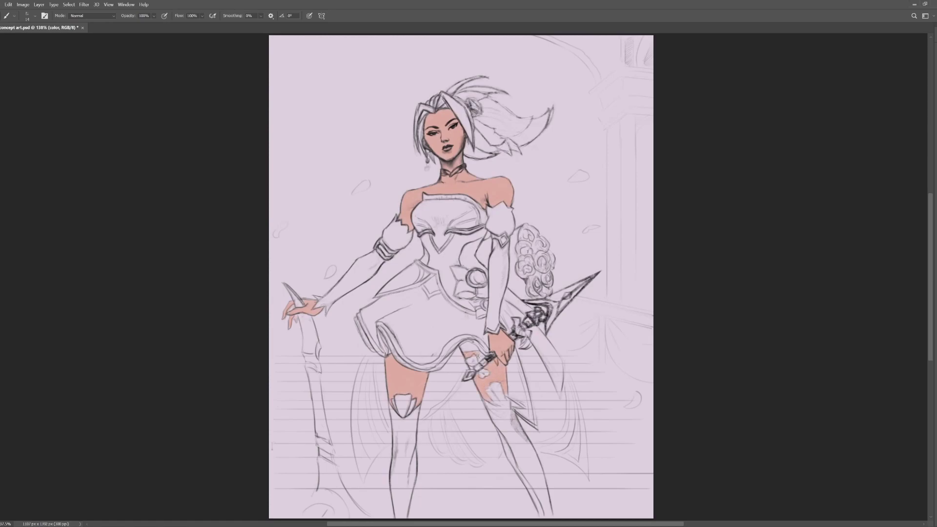
Create a new layer named hair and paint the front hair strands flat turquoise.
key(ctrl+shift+alt+n)
text(hair)
key(Return)
mouse_move(452, 103)
mouse_down()
mouse_move(470, 137)
mouse_move(444, 96)
mouse_move(450, 104)
mouse_move(430, 106)
mouse_move(417, 135)
mouse_up()
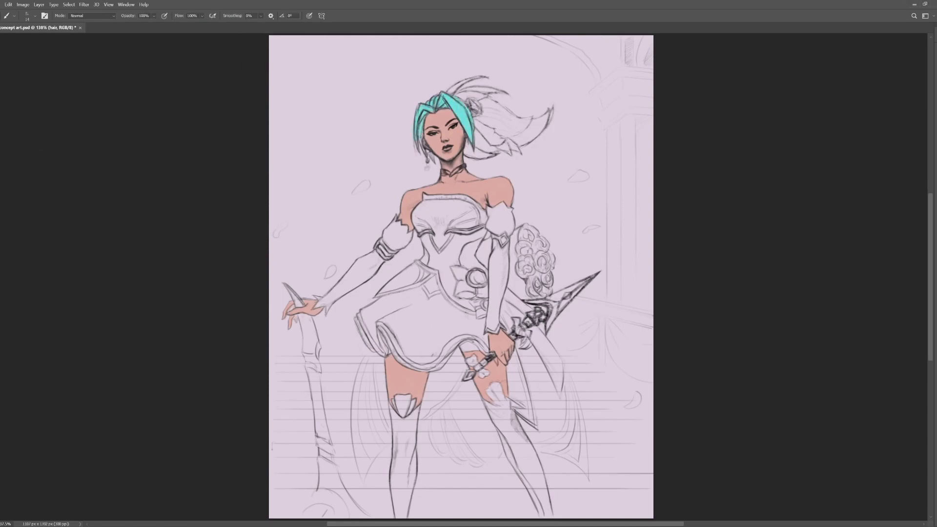
Enlarge the brush to fill the windblown ponytail with turquoise, and reduce it for the thin strands.
key(bracketright)
key(bracketright)
key(bracketright)
key(bracketright)
key(bracketright)
mouse_move(478, 137)
mouse_down()
mouse_move(449, 140)
mouse_move(485, 151)
mouse_move(484, 129)
mouse_move(508, 124)
mouse_move(509, 141)
mouse_move(517, 135)
mouse_move(517, 119)
mouse_move(485, 111)
mouse_move(550, 116)
mouse_move(520, 153)
mouse_move(491, 91)
mouse_up()
key(bracketleft)
key(bracketleft)
key(bracketleft)
key(bracketleft)
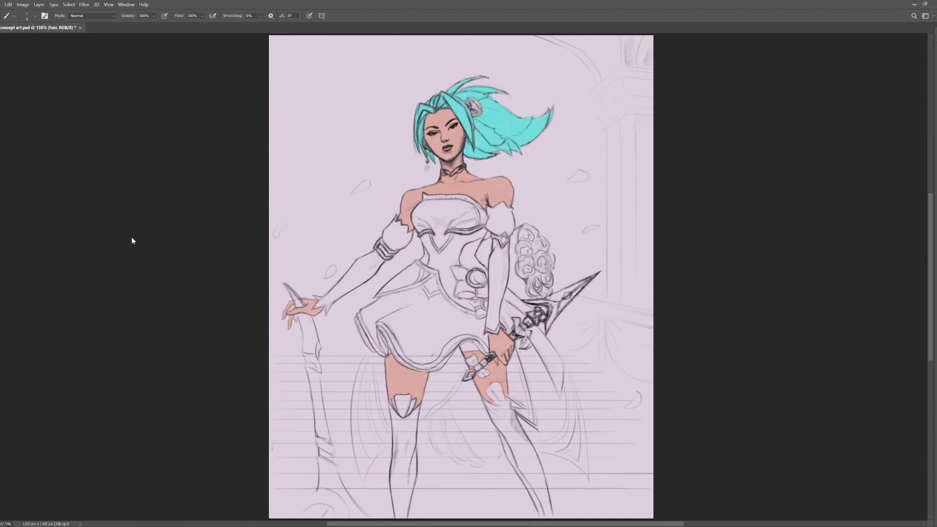
Enlarge the brush to blend purple into the ponytail's tips, and reduce it to tint the hair around the scalp green.
key(bracketright)
key(bracketright)
key(bracketright)
key(bracketright)
key(bracketright)
key(bracketright)
key(bracketright)
key(bracketright)
key(bracketright)
key(bracketright)
mouse_move(549, 112)
mouse_down()
mouse_move(528, 126)
mouse_move(534, 109)
mouse_move(520, 128)
mouse_move(484, 105)
mouse_up()
key(bracketleft)
key(bracketleft)
key(bracketleft)
key(bracketleft)
key(bracketleft)
mouse_move(425, 109)
mouse_down()
mouse_move(418, 126)
mouse_move(456, 118)
mouse_move(488, 94)
mouse_up()
Reduce the brush size and tint the ends of the front strands and the loose top wisps purple.
key(bracketleft)
key(bracketleft)
key(bracketleft)
key(bracketleft)
key(bracketleft)
key(bracketleft)
mouse_move(430, 157)
mouse_down()
mouse_move(418, 140)
mouse_move(470, 131)
mouse_move(463, 118)
mouse_up()
drag(420, 141, 418, 132)
drag(461, 78, 504, 91)
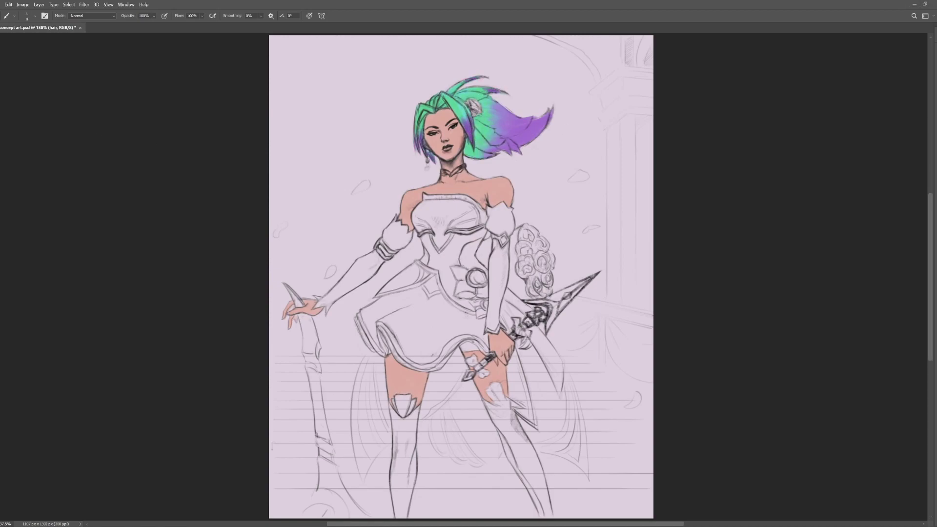
Shade the hair strands and add pale yellow-green highlights to the fringe and ponytail, and save the file.
mouse_move(428, 154)
mouse_down()
mouse_move(420, 142)
mouse_move(469, 130)
mouse_up()
mouse_move(447, 96)
mouse_down()
mouse_move(456, 106)
mouse_move(467, 95)
mouse_move(429, 109)
mouse_up()
drag(459, 95, 481, 92)
drag(464, 140, 475, 157)
mouse_move(496, 117)
mouse_down()
mouse_move(480, 157)
mouse_move(466, 145)
mouse_move(499, 150)
mouse_move(501, 134)
mouse_move(488, 154)
mouse_up()
drag(477, 122, 500, 144)
mouse_move(544, 123)
mouse_down()
mouse_move(508, 153)
mouse_move(496, 156)
mouse_move(484, 142)
mouse_move(526, 125)
mouse_up()
drag(424, 112, 420, 133)
drag(441, 98, 446, 107)
key(ctrl+s)
Switch to the skin layer and shade the underarm areas and shoulder with a progressively smaller brush.
key(alt+bracketleft)
drag(486, 196, 483, 206)
drag(487, 196, 480, 206)
key(bracketleft)
drag(413, 219, 412, 223)
key(bracketleft)
drag(506, 179, 513, 187)
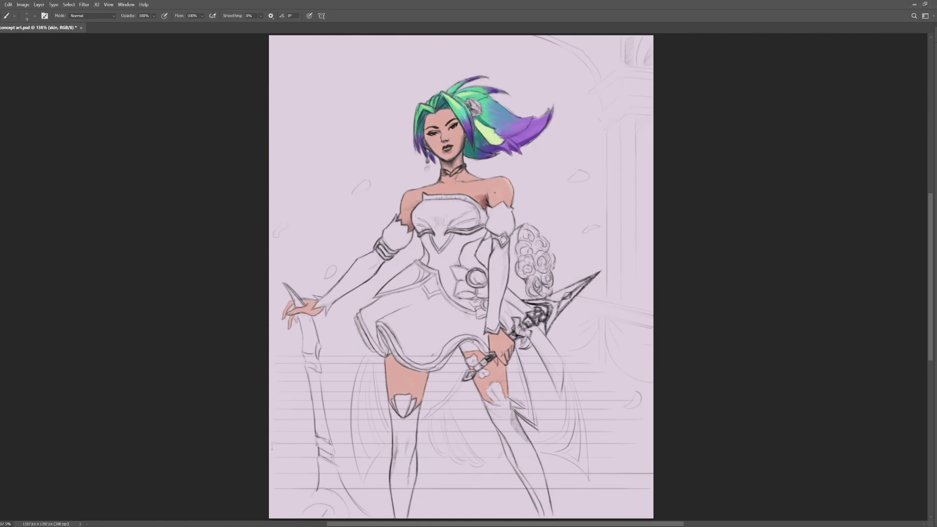
Enlarge the brush, soften the shoulder shading, model the neck and face with darker skin shadows, and save the file.
key(bracketright)
key(bracketright)
key(bracketright)
drag(510, 194, 510, 203)
drag(460, 150, 442, 180)
drag(452, 110, 460, 145)
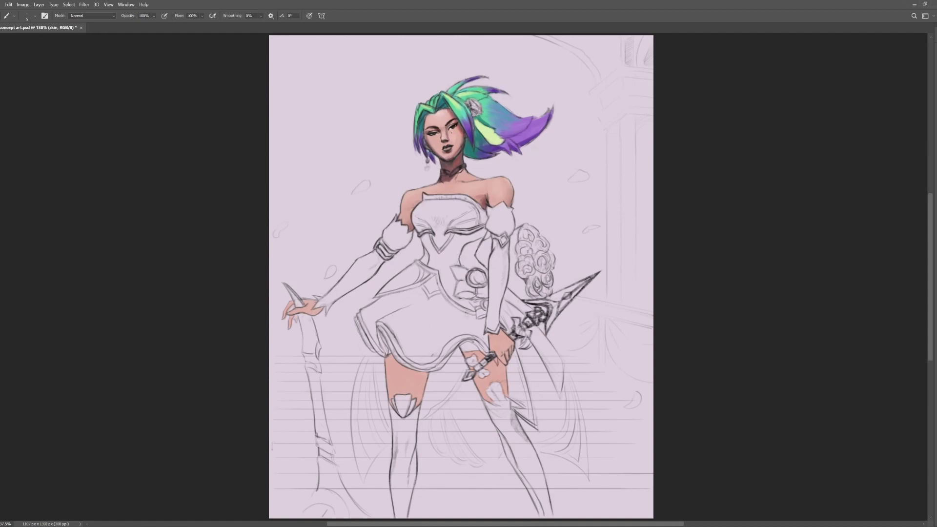
key(ctrl+s)
key(ctrl+s)
Paint dark reddish shadows over both thighs below the skirt, blending them at 30% brush opacity.
key(.)
drag(476, 364, 495, 390)
key(ctrl+z)
mouse_move(420, 378)
mouse_down()
mouse_move(383, 354)
mouse_move(423, 402)
mouse_move(394, 366)
mouse_up()
mouse_move(471, 358)
mouse_down()
mouse_move(505, 383)
mouse_move(503, 368)
mouse_up()
key([)
key(e)
key(b)
key(3)
drag(403, 375, 394, 391)
drag(485, 385, 502, 396)
drag(419, 402, 414, 381)
key(0)
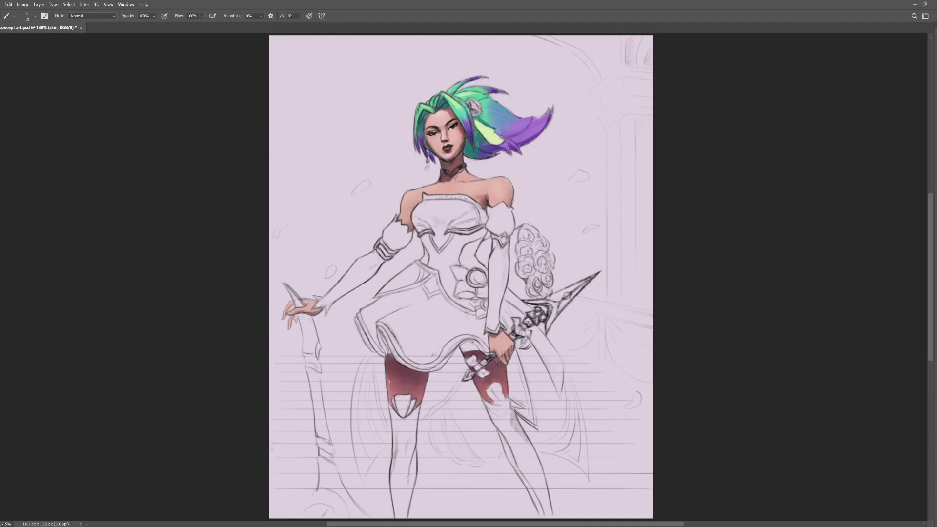
Refine the skin shading on the upper chest and the upper arm beside the bodice.
mouse_move(419, 201)
mouse_down()
mouse_move(411, 212)
mouse_move(404, 205)
mouse_up()
alt+click(476, 185)
drag(411, 211, 407, 223)
key(r)
key(b)
Create a new layer named dress and fill the bodice and skirt with flat grey-blue.
key(ctrl+shift+alt+n)
text(dress)
key(Return)
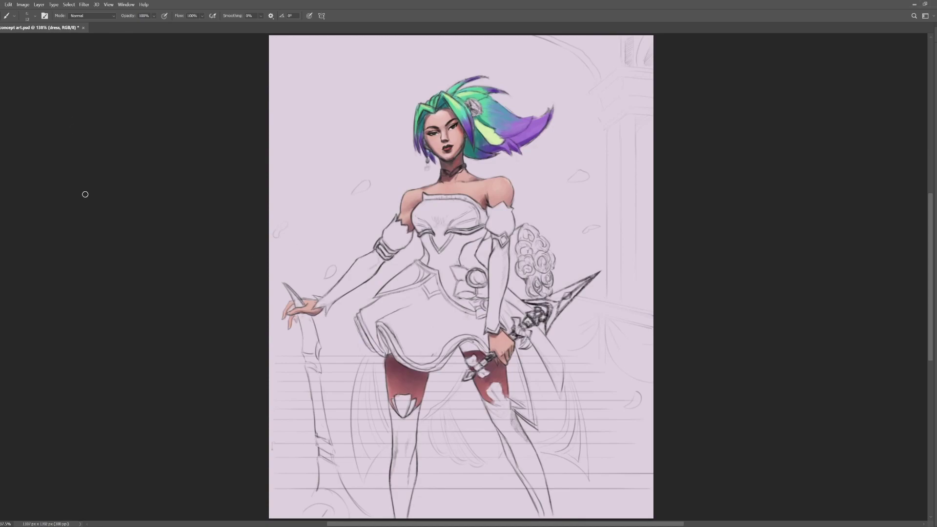
mouse_move(471, 224)
mouse_down()
mouse_move(431, 248)
mouse_move(419, 210)
mouse_move(414, 230)
mouse_move(429, 263)
mouse_move(400, 275)
mouse_move(476, 229)
mouse_move(463, 203)
mouse_move(431, 199)
mouse_move(468, 266)
mouse_move(415, 332)
mouse_move(432, 340)
mouse_move(374, 312)
mouse_move(366, 315)
mouse_move(378, 347)
mouse_move(368, 335)
mouse_move(425, 365)
mouse_move(480, 333)
mouse_move(468, 340)
mouse_move(484, 344)
mouse_move(484, 322)
mouse_up()
Reduce the brush size and fill both puffed sleeves and long gloves with the grey-blue.
key(bracketleft)
key(bracketleft)
key(bracketleft)
key(bracketleft)
key(bracketleft)
key(bracketleft)
key(bracketleft)
drag(494, 271, 493, 325)
mouse_move(493, 217)
mouse_down()
mouse_move(504, 238)
mouse_move(498, 266)
mouse_up()
mouse_move(495, 214)
mouse_down()
mouse_move(505, 228)
mouse_move(508, 211)
mouse_move(489, 215)
mouse_up()
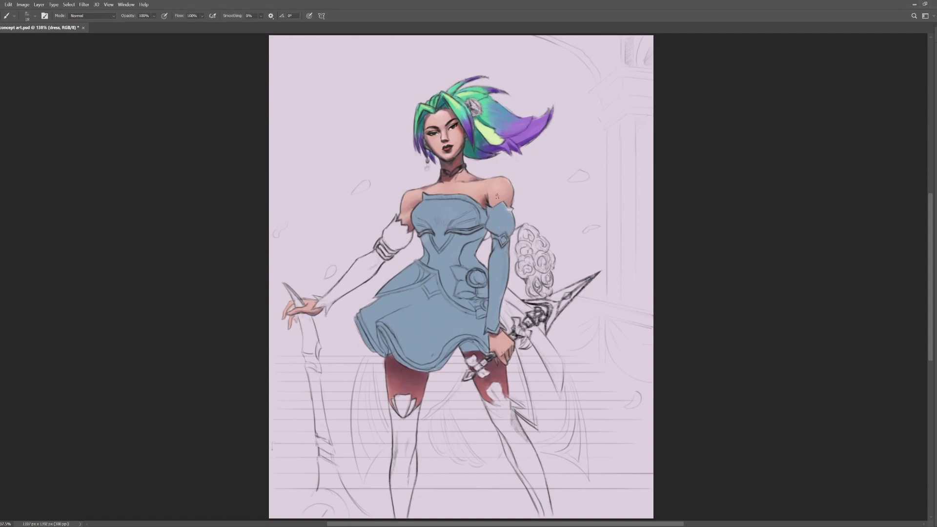
mouse_move(343, 289)
mouse_down()
mouse_move(398, 229)
mouse_move(386, 253)
mouse_up()
drag(322, 307, 387, 229)
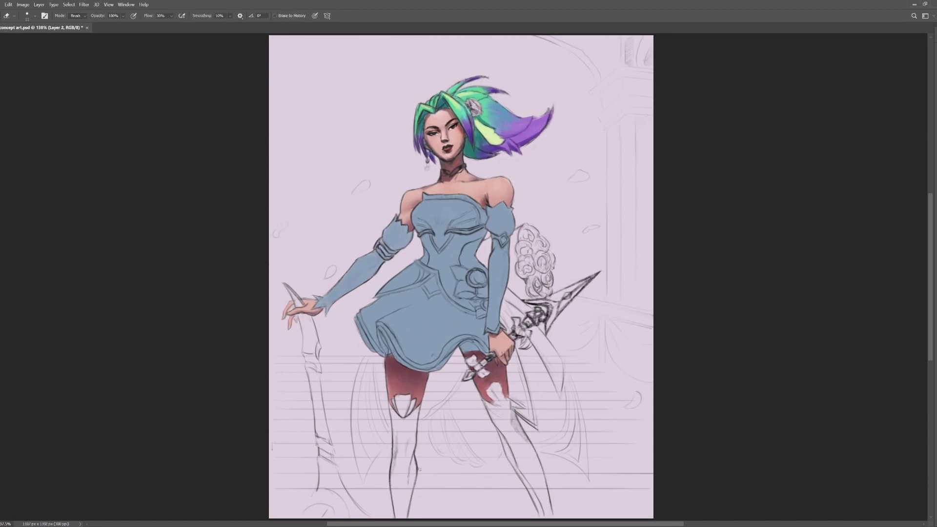
Fill both stockings and the skirt section behind the hip with the dress colour, using a smaller brush for the edges.
mouse_move(404, 425)
mouse_down()
mouse_move(404, 518)
mouse_move(416, 418)
mouse_move(395, 427)
mouse_up()
mouse_move(498, 415)
mouse_down()
mouse_move(534, 488)
mouse_move(497, 409)
mouse_up()
key([)
key([)
key([)
key([)
alt+click(424, 318)
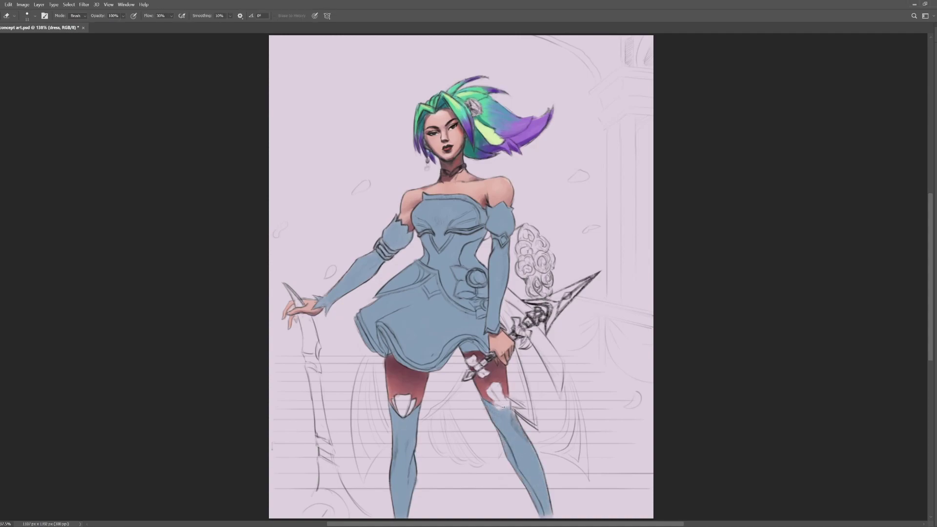
mouse_move(508, 292)
mouse_down()
mouse_move(530, 315)
mouse_move(510, 334)
mouse_move(525, 323)
mouse_up()
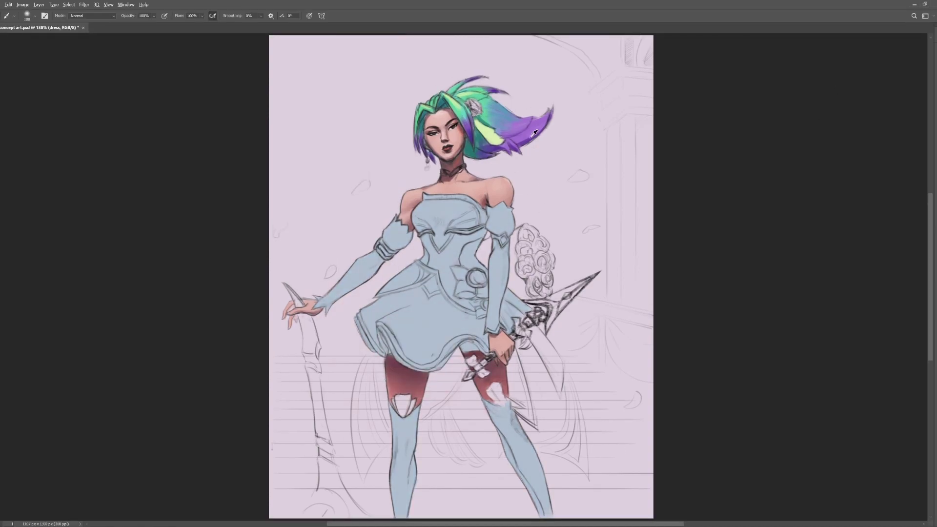
Softly brush purple along the skirt hem and a brighter blue into the glove's wrist end.
mouse_move(361, 320)
mouse_down()
mouse_move(380, 355)
mouse_move(517, 322)
mouse_move(414, 327)
mouse_move(418, 337)
mouse_move(381, 324)
mouse_move(485, 324)
mouse_move(493, 305)
mouse_up()
key(shift+3)
drag(339, 290, 320, 305)
key(shift+0)
drag(319, 305, 337, 292)
Tint the skirt's rear section and the upper edges of both sleeves purple, and save the file.
alt+right_click(506, 311)
drag(497, 306, 494, 320)
key(ctrl+s)
drag(485, 208, 508, 206)
drag(393, 219, 410, 236)
Paint light highlights and soft blue folds on the front of the skirt.
key(bracketright)
alt+right_click(386, 278)
mouse_move(387, 299)
mouse_down()
mouse_move(372, 306)
mouse_move(403, 295)
mouse_move(390, 322)
mouse_move(374, 310)
mouse_up()
key(3)
mouse_move(432, 306)
mouse_down()
mouse_move(423, 362)
mouse_move(429, 335)
mouse_up()
key(0)
key([)
mouse_move(422, 298)
mouse_down()
mouse_move(390, 318)
mouse_move(373, 306)
mouse_up()
Reduce the brush size and shade the long glove and both puffed sleeves with darker grey-blue.
key([)
key([)
drag(383, 261, 343, 292)
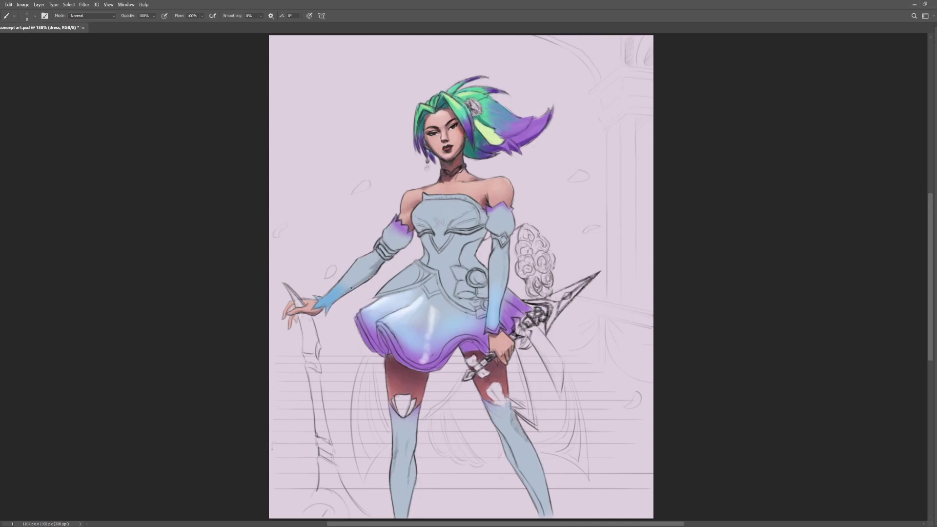
mouse_move(390, 248)
mouse_down()
mouse_move(410, 238)
mouse_move(399, 247)
mouse_up()
mouse_move(377, 263)
mouse_down()
mouse_move(334, 300)
mouse_move(403, 233)
mouse_up()
mouse_move(487, 234)
mouse_down()
mouse_move(513, 226)
mouse_move(488, 213)
mouse_up()
Shade the bodice's bust, underbust and waist with darker grey-blue to give the torso volume.
drag(413, 225, 487, 212)
mouse_move(452, 221)
mouse_down()
mouse_move(468, 219)
mouse_move(482, 231)
mouse_up()
drag(483, 227, 454, 295)
drag(473, 247, 464, 268)
drag(477, 216, 436, 198)
mouse_move(449, 197)
mouse_down()
mouse_move(474, 201)
mouse_move(464, 201)
mouse_up()
drag(463, 258, 459, 243)
mouse_move(458, 263)
mouse_down()
mouse_move(453, 245)
mouse_move(422, 233)
mouse_up()
mouse_move(427, 251)
mouse_down()
mouse_move(424, 230)
mouse_move(422, 249)
mouse_up()
drag(420, 255, 479, 272)
key(bracketleft)
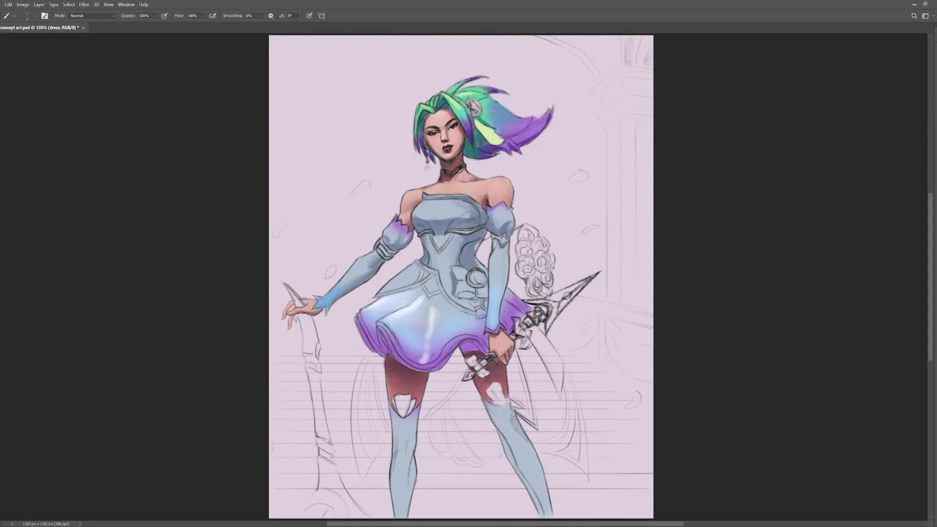
Deepen the glove and bust shading and add shadows to the pointed waist panels above the skirt.
drag(359, 282, 338, 296)
drag(483, 217, 419, 224)
mouse_move(383, 291)
mouse_down()
mouse_move(408, 268)
mouse_move(481, 319)
mouse_move(468, 302)
mouse_move(424, 288)
mouse_move(442, 293)
mouse_up()
drag(421, 288, 430, 280)
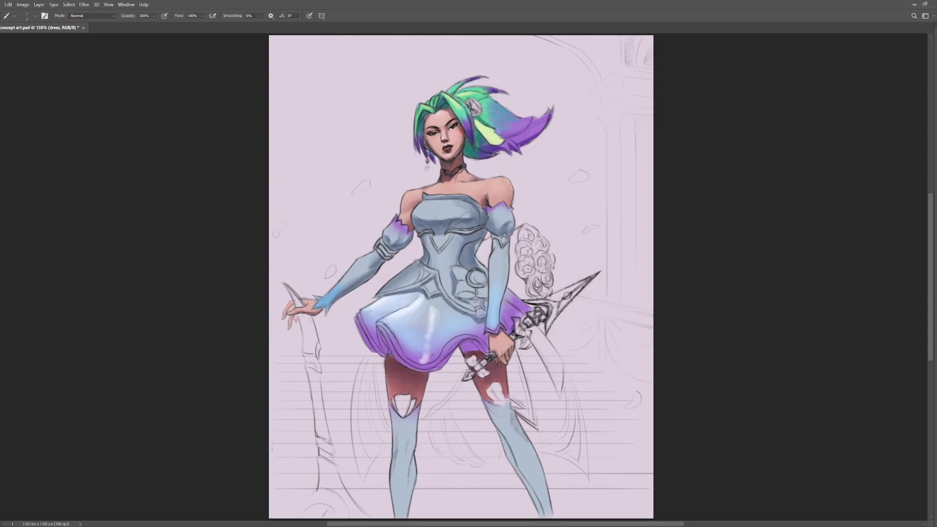
Add highlights to the bodice, gloves and diamond waist ornament, smooth the skirt folds, and save the file.
mouse_move(421, 206)
mouse_down()
mouse_move(470, 206)
mouse_move(426, 211)
mouse_move(360, 267)
mouse_up()
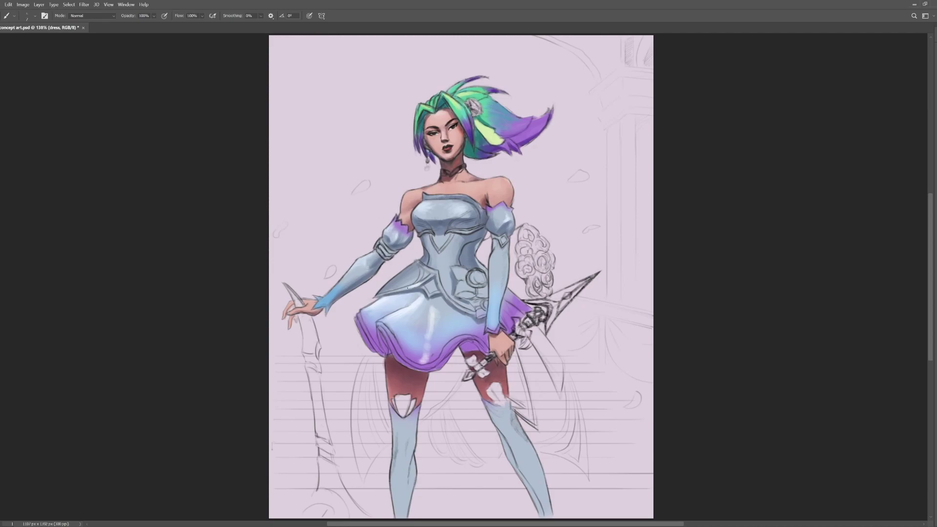
mouse_move(442, 277)
mouse_down()
mouse_move(448, 291)
mouse_move(446, 275)
mouse_up()
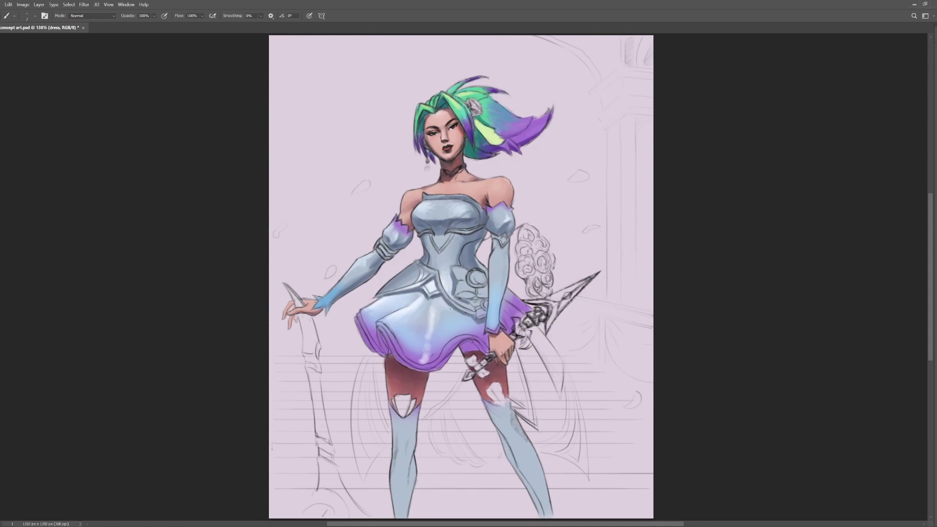
mouse_move(455, 334)
mouse_down()
mouse_move(454, 313)
mouse_move(458, 334)
mouse_up()
drag(496, 260, 496, 285)
mouse_move(430, 314)
mouse_down()
mouse_move(420, 357)
mouse_move(428, 343)
mouse_up()
key(bracketright)
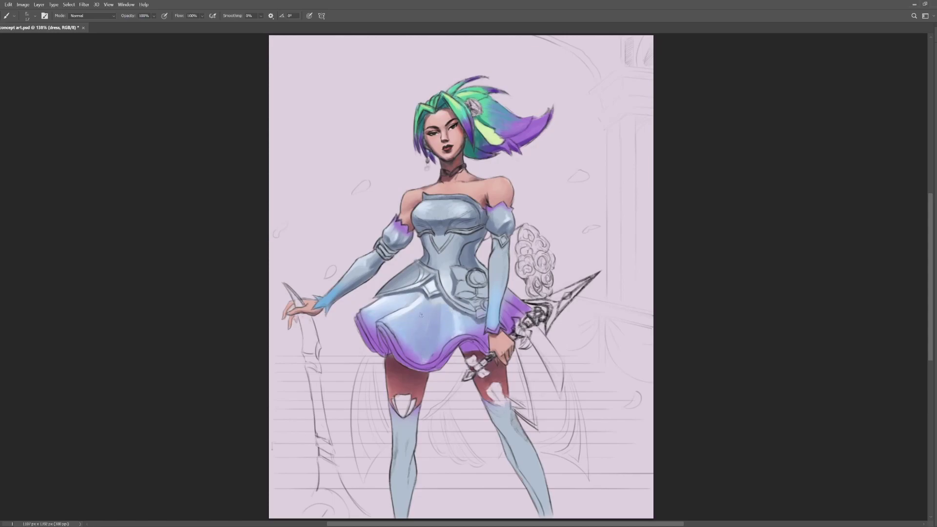
key(ctrl+s)
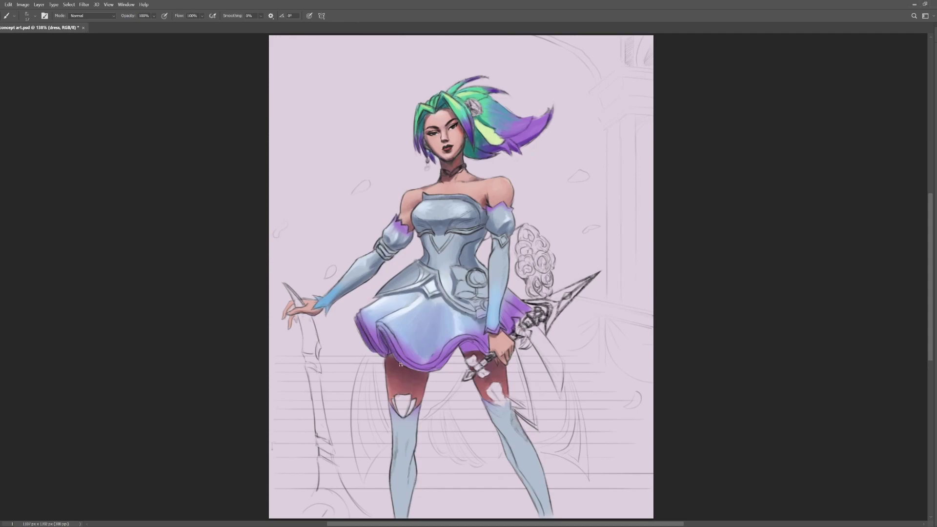
Refine the bodice centre, save the file, and blend the shading on both gloves at 29% brush opacity.
drag(435, 234, 445, 236)
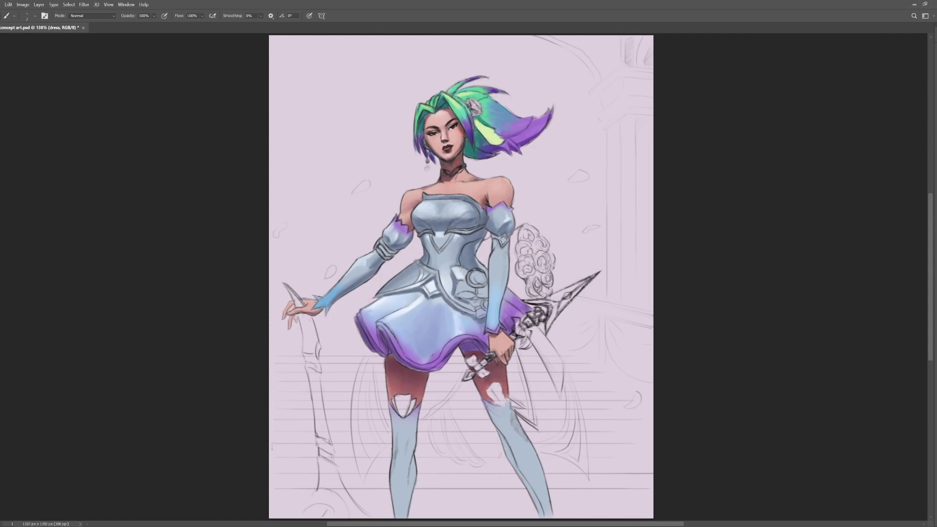
key(2)
key(9)
key(ctrl+s)
drag(366, 271, 347, 285)
mouse_move(499, 308)
mouse_down()
mouse_move(505, 246)
mouse_move(503, 259)
mouse_up()
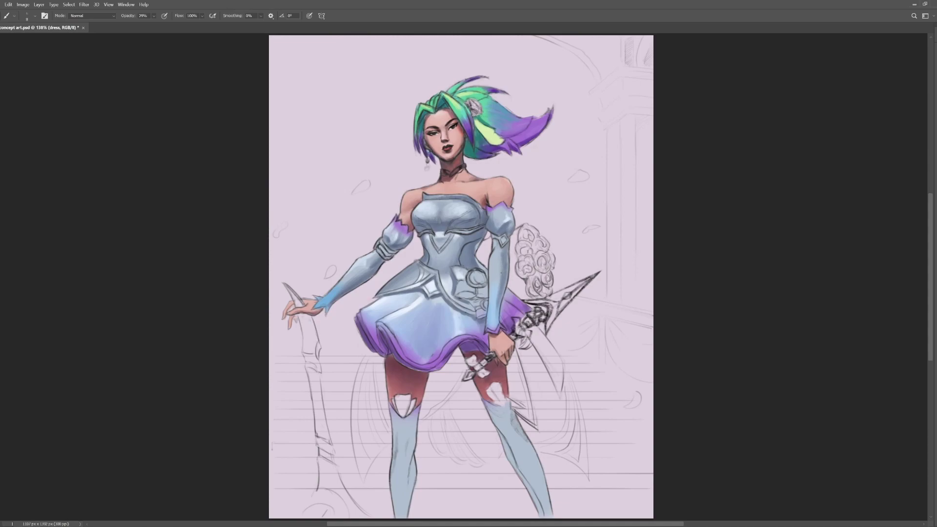
Restore full brush opacity and paint gold trim on the underbust line, armbands, waist belt and hip ornaments.
key(0)
drag(448, 233, 483, 227)
drag(380, 241, 391, 252)
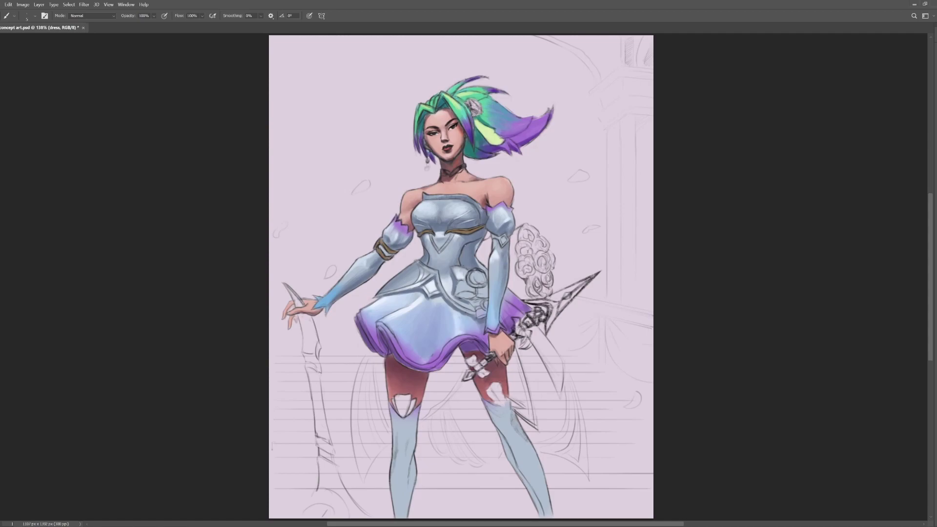
drag(416, 262, 472, 311)
drag(471, 271, 483, 309)
click(549, 433)
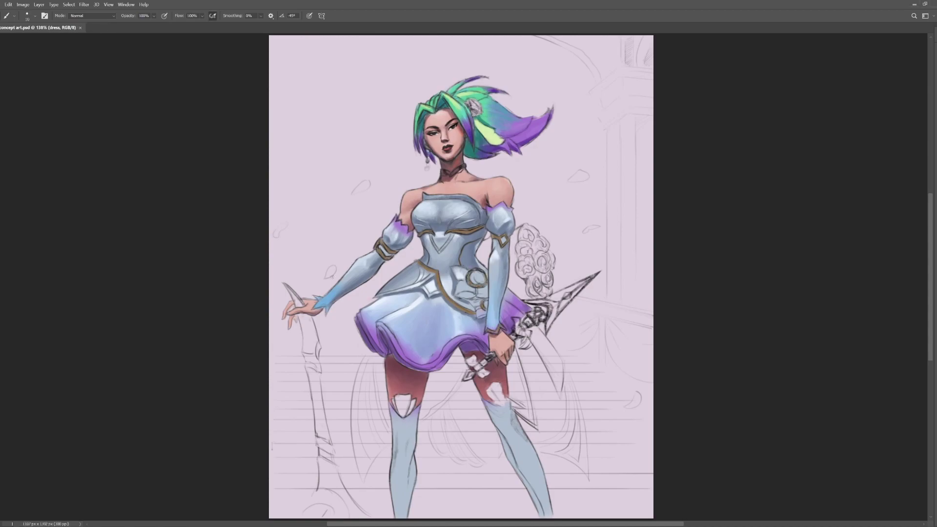
Paint the round hip gems purple, shade the surrounding waist ornament, and save the file.
drag(485, 286, 470, 275)
drag(475, 274, 478, 282)
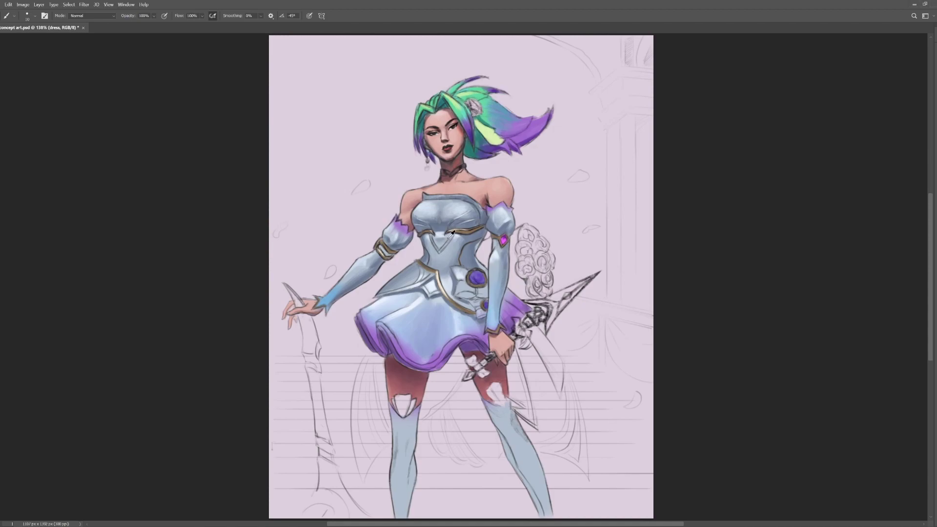
drag(459, 293, 470, 295)
key(shift+1)
key(shift+0)
key(ctrl+s)
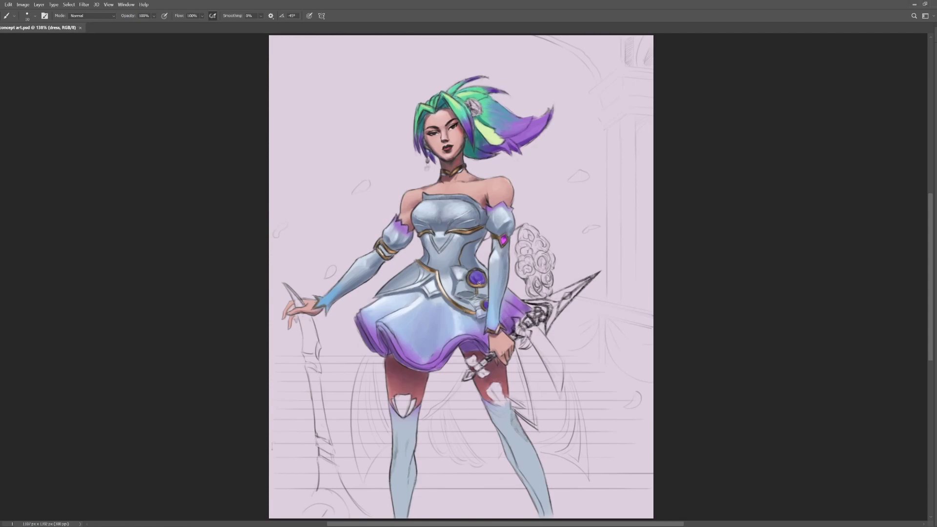
Shade both blue stockings with darker edges and lighter centres, and save the file.
key(.)
key(3)
drag(403, 497, 616, 508)
drag(408, 422, 382, 422)
key(ctrl+s)
drag(407, 476, 374, 476)
drag(415, 410, 415, 446)
drag(390, 408, 392, 434)
drag(486, 403, 505, 447)
drag(511, 406, 545, 504)
mouse_move(393, 513)
mouse_down()
mouse_move(396, 483)
mouse_move(405, 515)
mouse_up()
drag(488, 476, 506, 476)
ctrl+click(472, 141)
key(.)
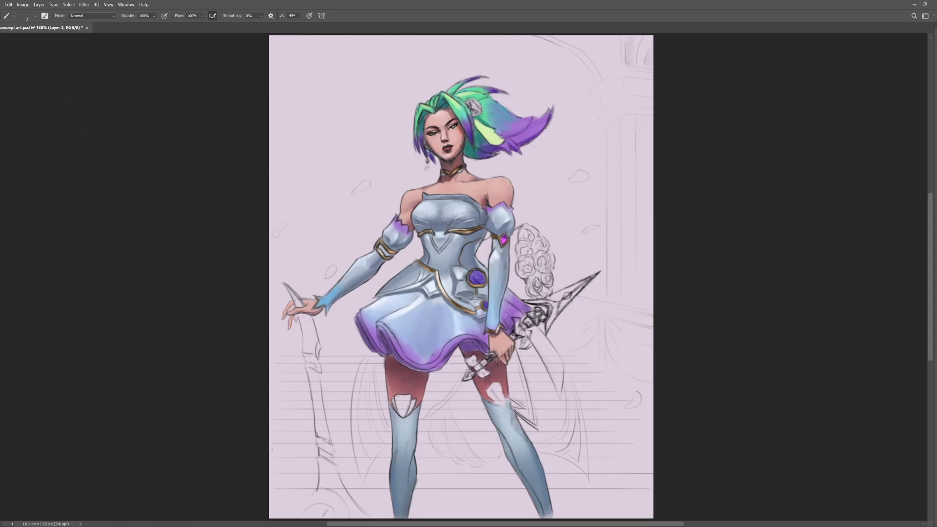
drag(449, 102, 524, 101)
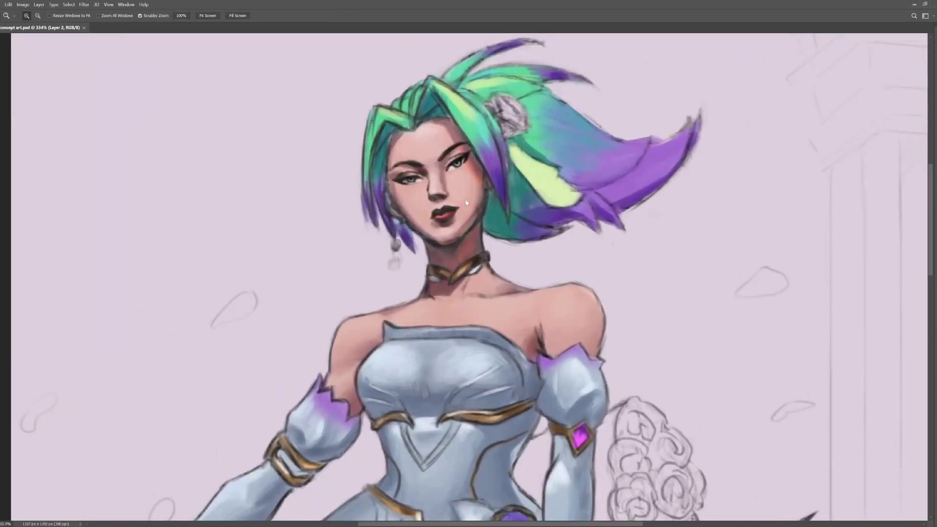
key(ctrl+0)
Block in the purple staircase area behind the legs with a large brush and trim its upper edge to a downward slope.
key(.)
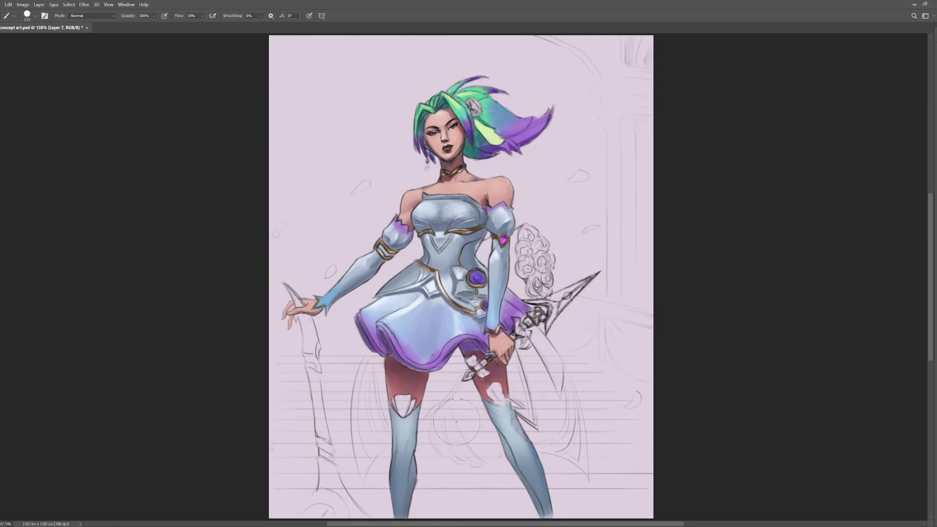
key(])
key(])
key(])
key(])
mouse_move(288, 471)
mouse_down()
mouse_move(523, 466)
mouse_move(564, 394)
mouse_move(643, 449)
mouse_move(643, 410)
mouse_up()
key(e)
drag(644, 366, 580, 336)
key(b)
drag(605, 370, 649, 390)
key(e)
drag(649, 375, 586, 351)
key(b)
Paint a pale blue-white glow behind the character on a new layer and adjust the staircase colour with Hue/Saturation.
key(ctrl+shift+alt+n)
key(.)
click(414, 129)
drag(415, 130, 390, 210)
ctrl+click(531, 471)
key(ctrl+u)
mouse_move(776, 138)
mouse_down()
mouse_move(762, 138)
mouse_move(757, 122)
mouse_up()
key(Return)
key(ctrl+u)
key(Return)
Paint bright purple horizontal bands across the staircase to mark the individual steps, and save the file.
drag(297, 452, 332, 508)
key(ctrl+z)
drag(273, 485, 647, 485)
drag(273, 467, 561, 467)
drag(274, 447, 646, 447)
drag(273, 430, 561, 430)
drag(273, 405, 637, 405)
drag(463, 385, 263, 385)
key(ctrl+s)
drag(592, 438, 357, 440)
drag(451, 389, 273, 381)
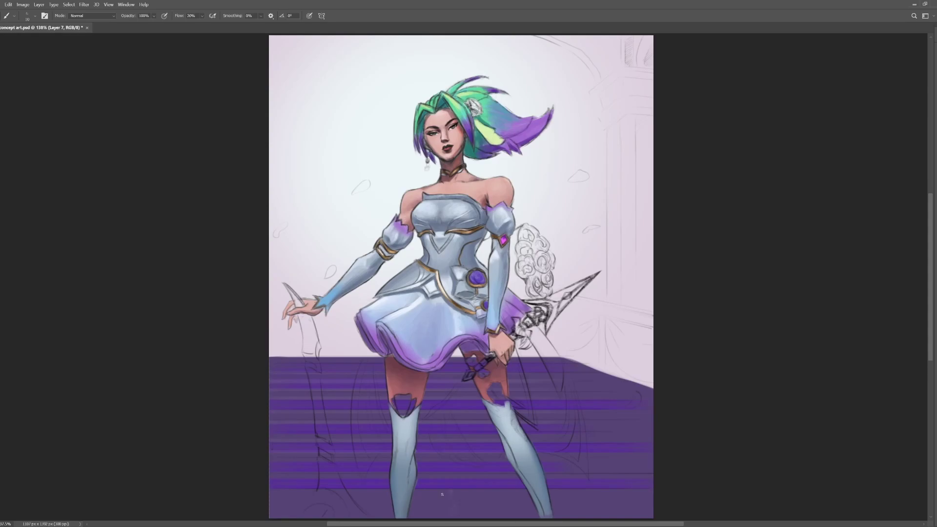
Save the file, then paint and blend a lighter purple floor strip at the foot of the stairs.
key(e)
ctrl+click(399, 405)
ctrl+click(472, 404)
ctrl+click(361, 430)
key(b)
key(ctrl+s)
alt+click(543, 498)
key(bracketright)
key(bracketright)
key(bracketright)
key(bracketright)
drag(342, 505, 593, 503)
key(r)
drag(310, 505, 590, 504)
key(b)
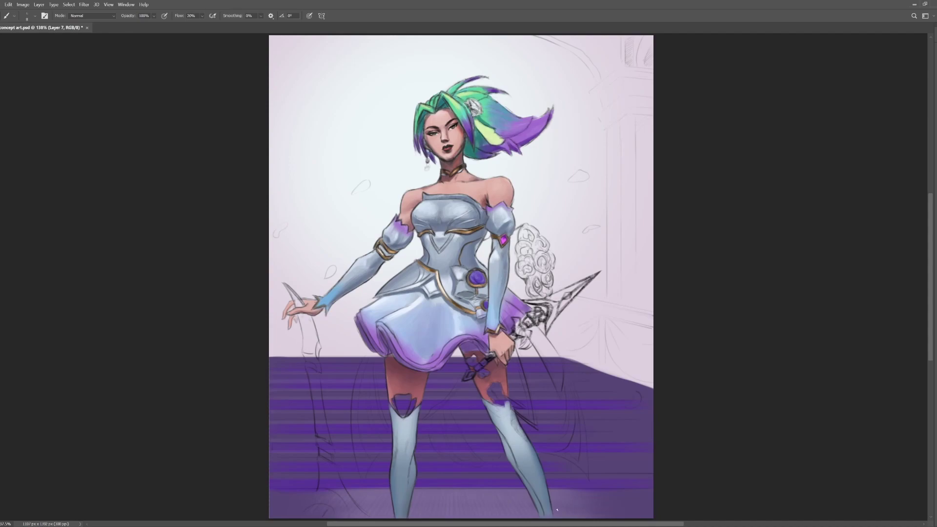
Define the edges of the lowest steps with straight horizontal strokes and add a dark shadow band above the floor.
drag(273, 490, 649, 491)
drag(273, 489, 649, 489)
key(bracketright)
key(bracketright)
key(bracketright)
key(bracketright)
drag(271, 471, 652, 471)
key(bracketleft)
key(bracketleft)
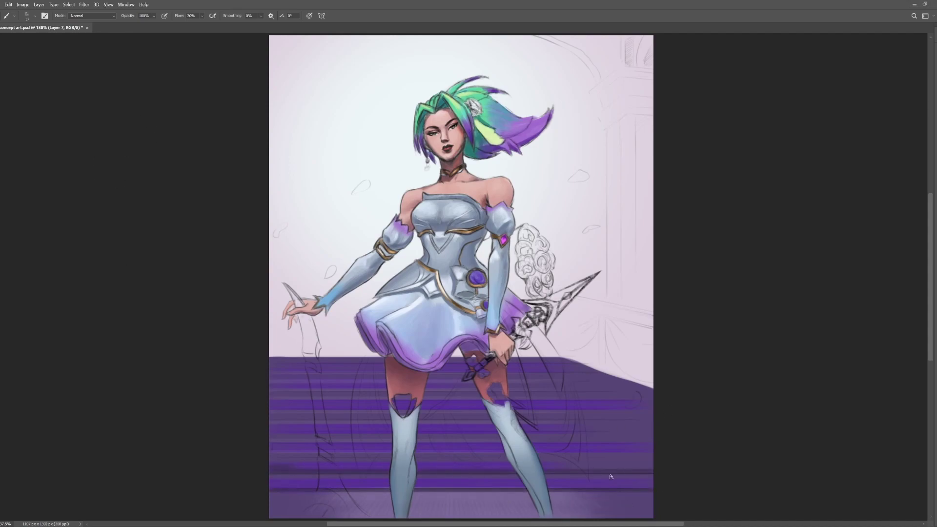
drag(587, 478, 588, 487)
drag(647, 503, 594, 492)
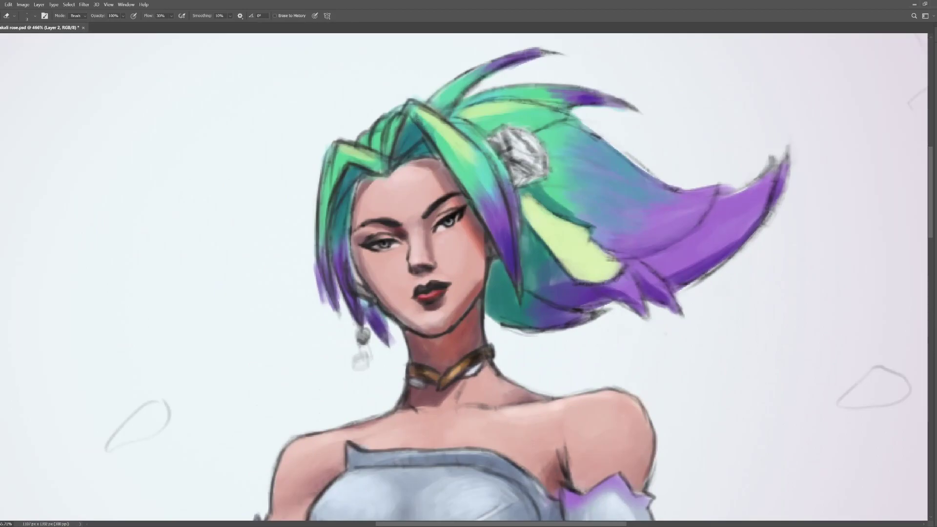
Clean up the rough sketch outlines around the windblown hair with a smaller eraser.
drag(536, 204, 584, 168)
key(Escape)
key(bracketleft)
key(bracketleft)
key(bracketleft)
key(bracketleft)
key(bracketleft)
key(bracketleft)
key(bracketleft)
drag(662, 166, 546, 206)
drag(472, 154, 377, 113)
drag(461, 94, 605, 77)
Thin the line art along the front hair strands, hairline and face contour with a finer eraser.
key(bracketleft)
mouse_move(502, 81)
mouse_down()
mouse_move(464, 113)
mouse_move(527, 188)
mouse_up()
mouse_move(485, 72)
mouse_down()
mouse_move(403, 152)
mouse_move(408, 168)
mouse_up()
drag(358, 141, 412, 166)
key(bracketleft)
key(bracketleft)
mouse_move(427, 156)
mouse_down()
mouse_move(457, 142)
mouse_move(430, 146)
mouse_up()
drag(476, 174, 520, 240)
mouse_move(371, 203)
mouse_down()
mouse_move(352, 224)
mouse_move(386, 292)
mouse_move(369, 274)
mouse_move(428, 332)
mouse_up()
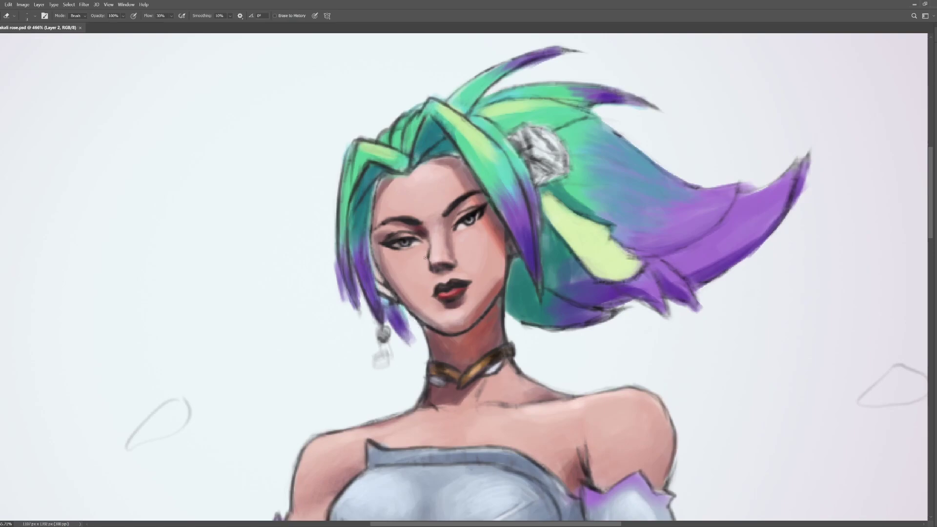
Erase excess outline along the face, neck, shoulders and upper bodice.
drag(422, 230, 426, 241)
drag(421, 395, 407, 295)
drag(407, 295, 357, 320)
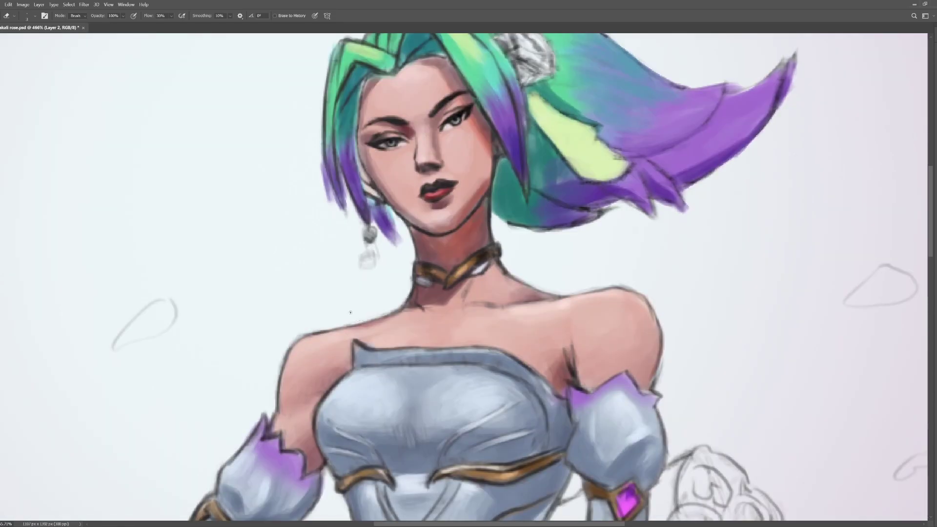
scroll(357, 320, down, 2)
scroll(481, 174, right, 3)
drag(482, 173, 435, 183)
mouse_move(371, 165)
mouse_down()
mouse_move(357, 151)
mouse_move(354, 118)
mouse_up()
mouse_move(278, 141)
mouse_down()
mouse_move(271, 186)
mouse_move(241, 204)
mouse_move(233, 236)
mouse_up()
mouse_move(393, 260)
mouse_down()
mouse_move(422, 285)
mouse_move(438, 271)
mouse_up()
Soften the outlines around the shoulder and puffed sleeve beside the roses with a larger eraser.
key(])
key(])
key(])
key(])
key(])
key(])
drag(523, 312, 524, 349)
drag(465, 373, 477, 372)
drag(443, 359, 435, 352)
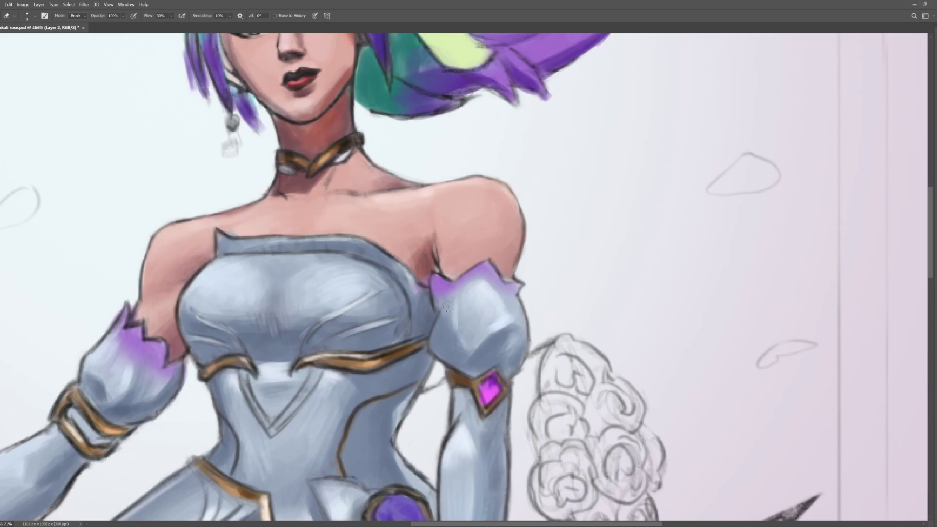
Clean up the line art around the waist, hip ornaments and adjoining glove.
scroll(443, 323, down, 5)
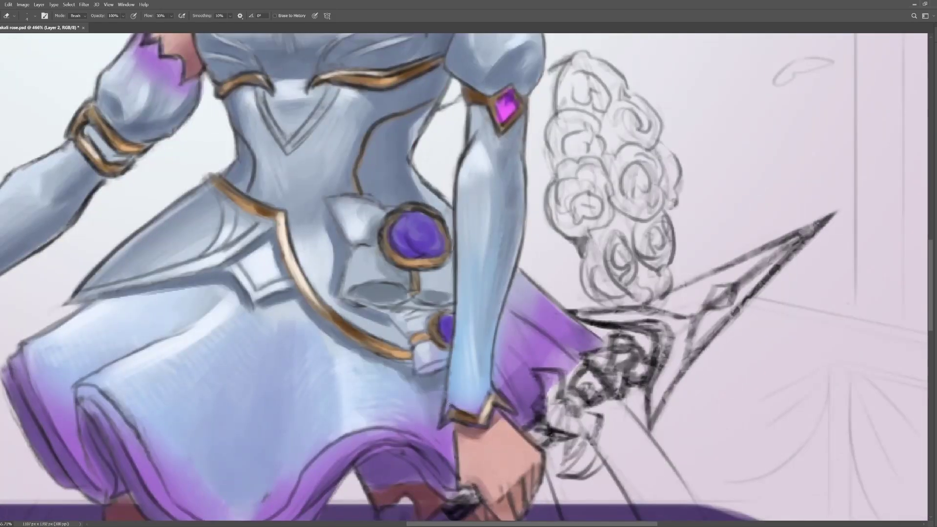
scroll(452, 399, up, 2)
drag(474, 266, 468, 313)
drag(410, 322, 394, 319)
mouse_move(387, 308)
mouse_down()
mouse_move(355, 306)
mouse_move(362, 361)
mouse_up()
mouse_move(360, 366)
mouse_down()
mouse_move(348, 409)
mouse_move(421, 395)
mouse_up()
drag(398, 362, 412, 327)
mouse_move(432, 377)
mouse_down()
mouse_move(445, 320)
mouse_move(415, 319)
mouse_up()
mouse_move(416, 320)
mouse_down()
mouse_move(529, 342)
mouse_move(611, 261)
mouse_up()
drag(417, 241, 468, 276)
Refine the remaining outlines across the skirt and lower figure, and save the file.
drag(461, 284, 430, 306)
drag(466, 291, 433, 315)
drag(307, 334, 410, 238)
drag(351, 361, 463, 226)
drag(388, 223, 508, 194)
mouse_move(421, 310)
mouse_down()
mouse_move(457, 337)
mouse_move(468, 378)
mouse_up()
drag(439, 352, 345, 262)
mouse_move(344, 283)
mouse_down()
mouse_move(334, 304)
mouse_move(369, 394)
mouse_up()
key(z)
drag(458, 318, 391, 317)
key(ctrl+s)
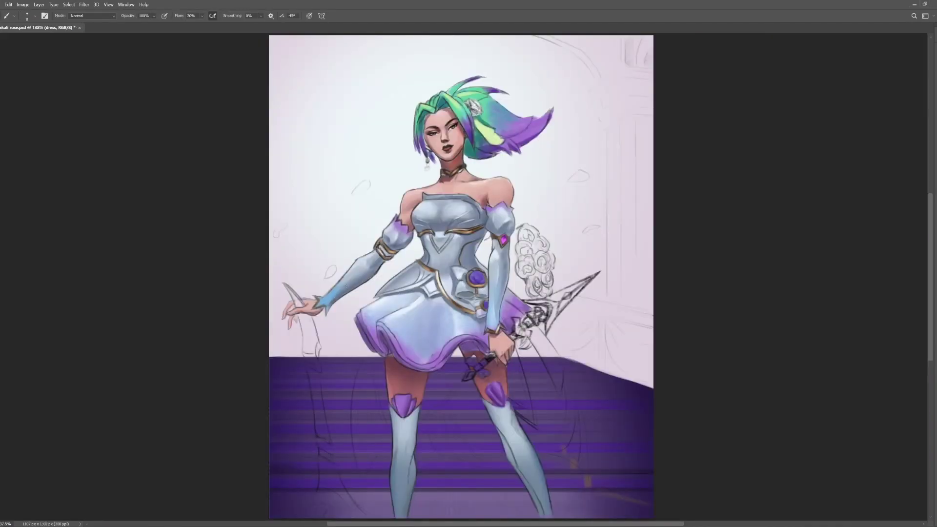
Erase excess outlines on both stockings below the purple knee guards, and save the file.
key(e)
key(ctrl+s)
key(b)
key(alt+bracketright)
key(e)
drag(510, 409, 511, 425)
key(b)
key(alt+bracketleft)
key(e)
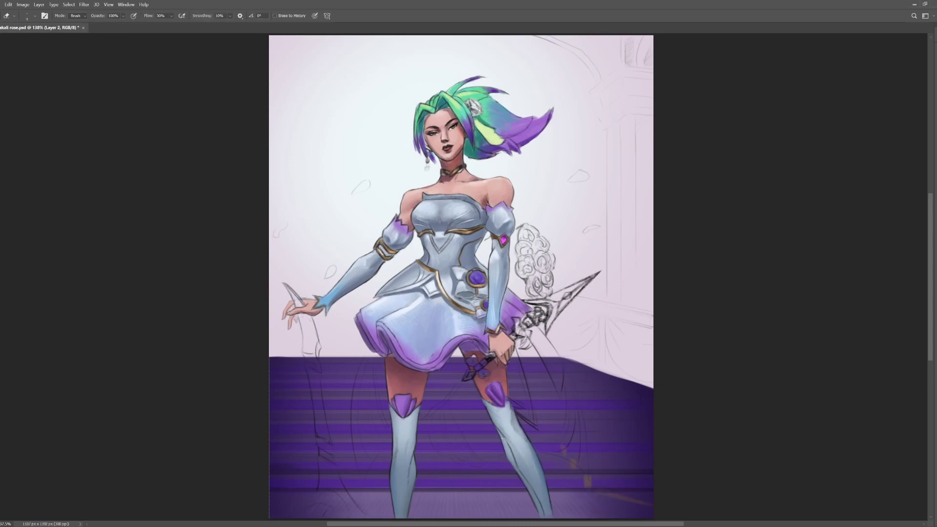
drag(396, 459, 396, 442)
key(b)
key(alt+bracketright)
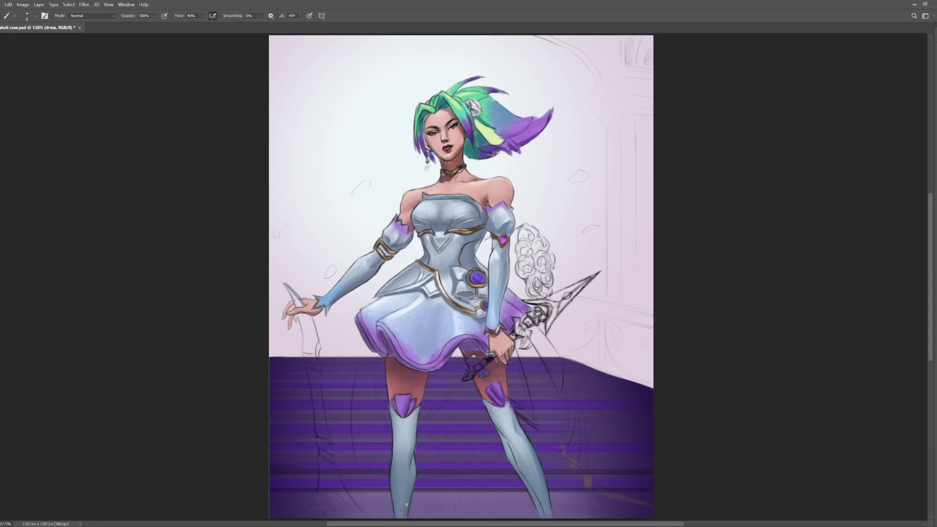
Shade the upper skirt folds and deepen the shadows on the hip ornaments at 90% brush flow.
drag(442, 310, 417, 329)
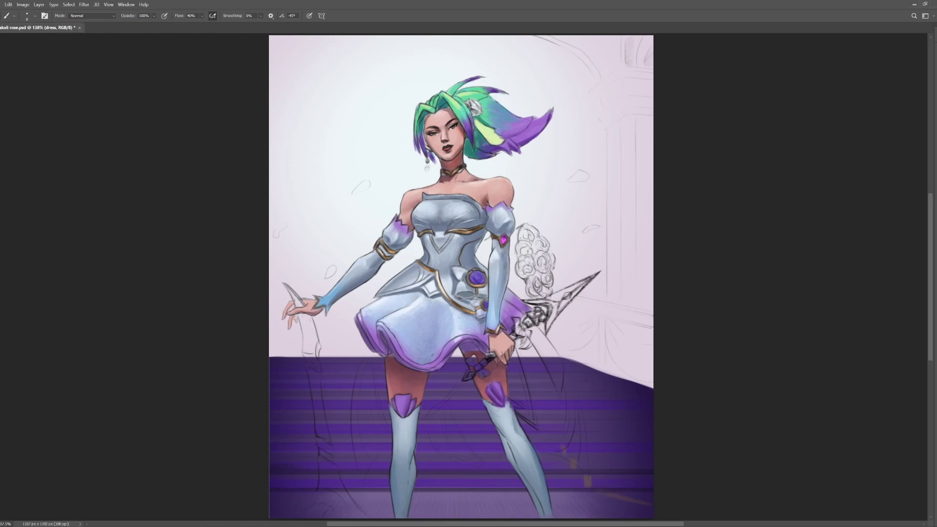
drag(476, 295, 486, 297)
drag(423, 291, 399, 294)
drag(473, 313, 446, 300)
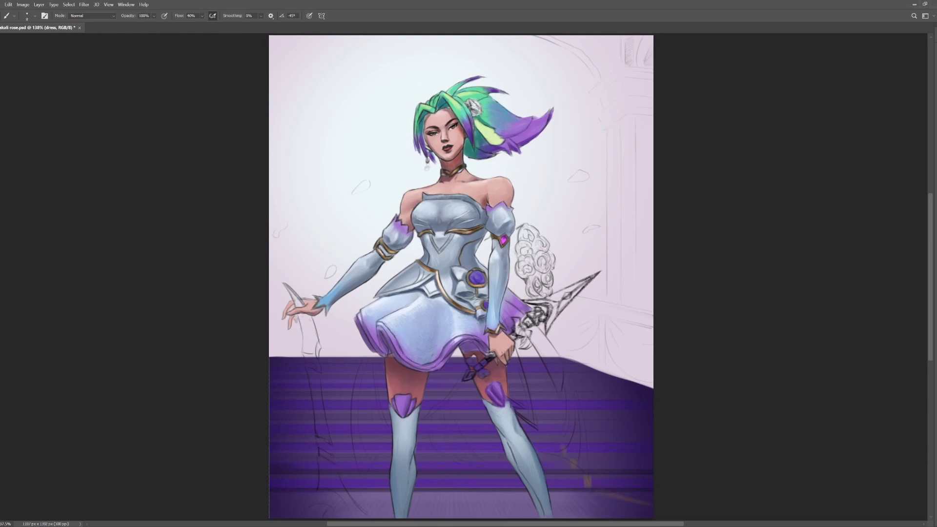
Paint deeper purple shading along the wavy folds of the skirt hem.
mouse_move(475, 341)
mouse_down()
mouse_move(457, 338)
mouse_move(447, 353)
mouse_move(376, 348)
mouse_up()
drag(427, 364, 436, 362)
drag(394, 340, 423, 363)
drag(387, 326, 395, 339)
drag(432, 366, 484, 353)
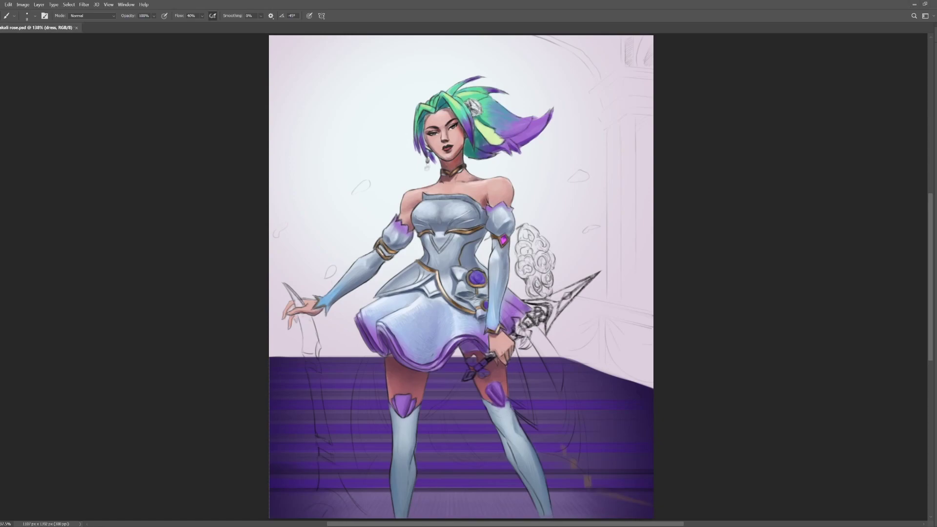
Block in the two blades behind the lowered hand with flat cyan on a new layer.
key(ctrl+shift+alt+n)
mouse_move(510, 371)
mouse_down()
mouse_move(537, 424)
mouse_move(517, 373)
mouse_move(556, 374)
mouse_move(562, 393)
mouse_move(539, 336)
mouse_move(560, 373)
mouse_up()
key(e)
key(b)
key(e)
key(b)
drag(517, 410, 531, 422)
drag(513, 361, 511, 378)
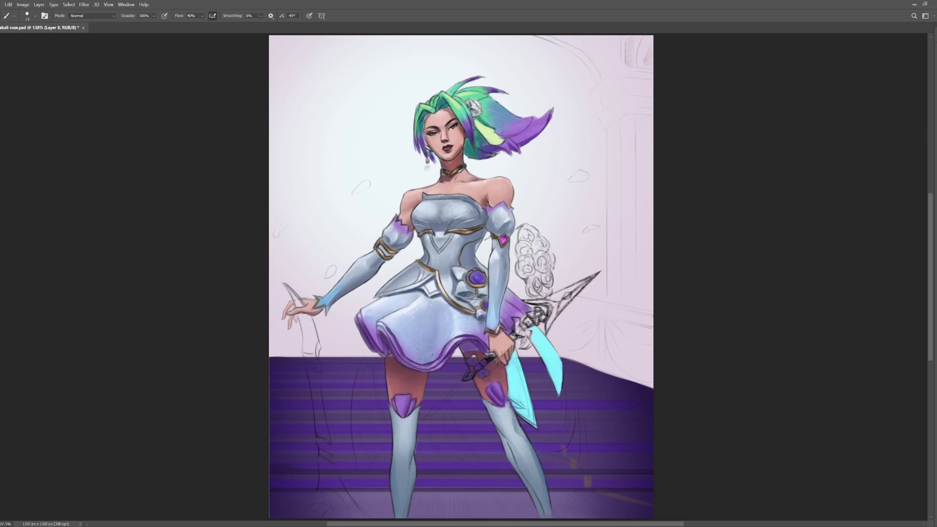
Shade the cyan blades and paint darker ornamental engravings on them, undoing the last stray stroke.
mouse_move(505, 301)
mouse_down()
mouse_move(522, 315)
mouse_move(502, 301)
mouse_up()
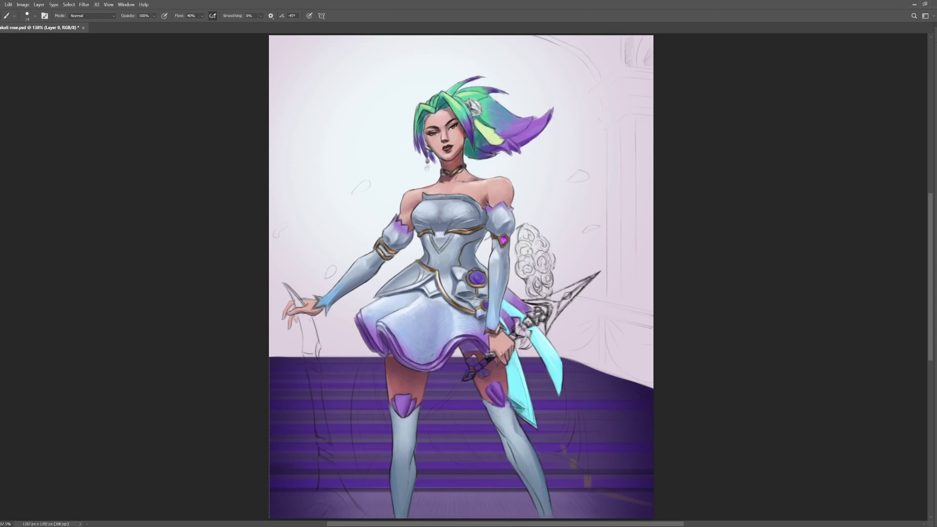
drag(509, 365, 514, 395)
mouse_move(552, 369)
mouse_down()
mouse_move(560, 390)
mouse_move(549, 360)
mouse_up()
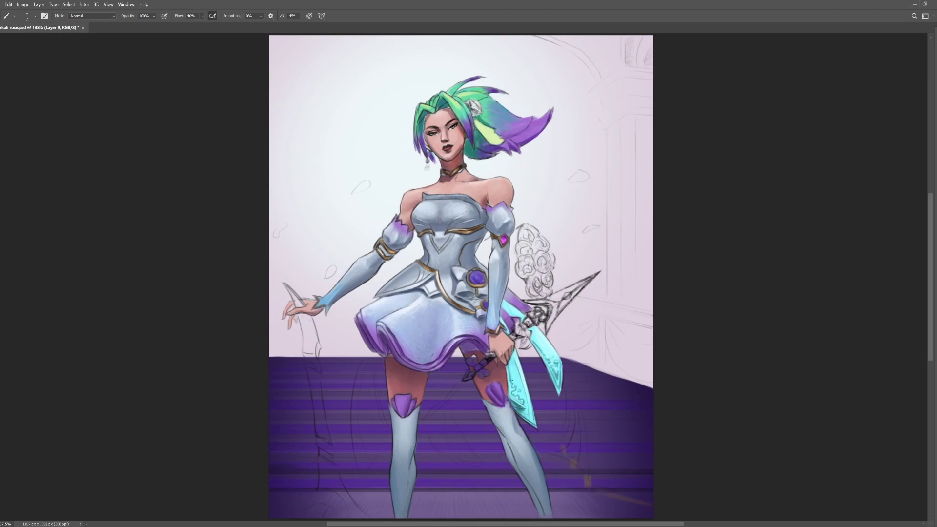
key(ctrl+z)
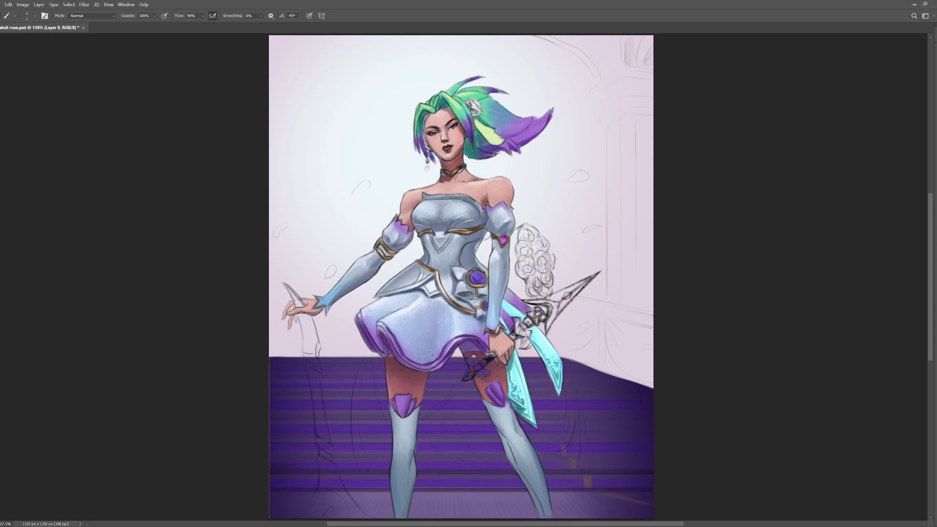
Paint fold shading on the forearm sleeve and bodice of the dress layer, and darken the bodice's upper edge.
ctrl+click(498, 288)
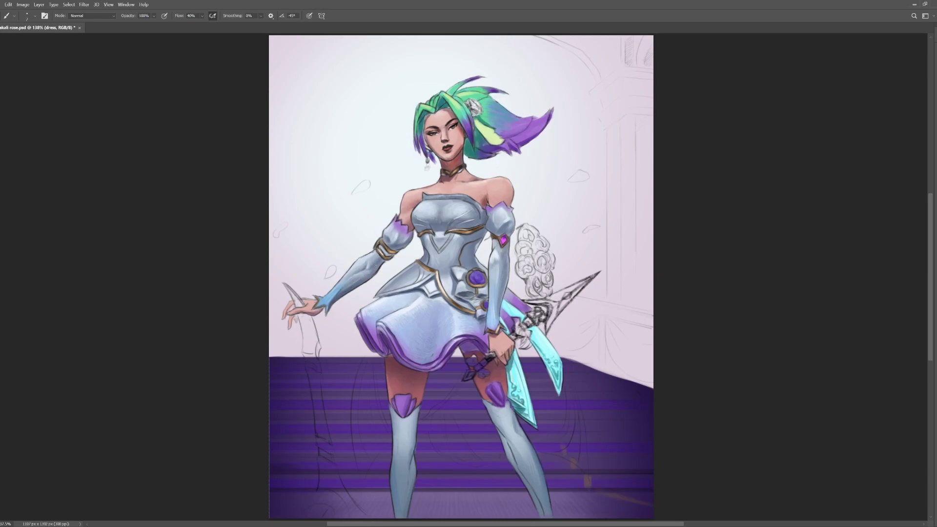
key(bracketright)
key(bracketright)
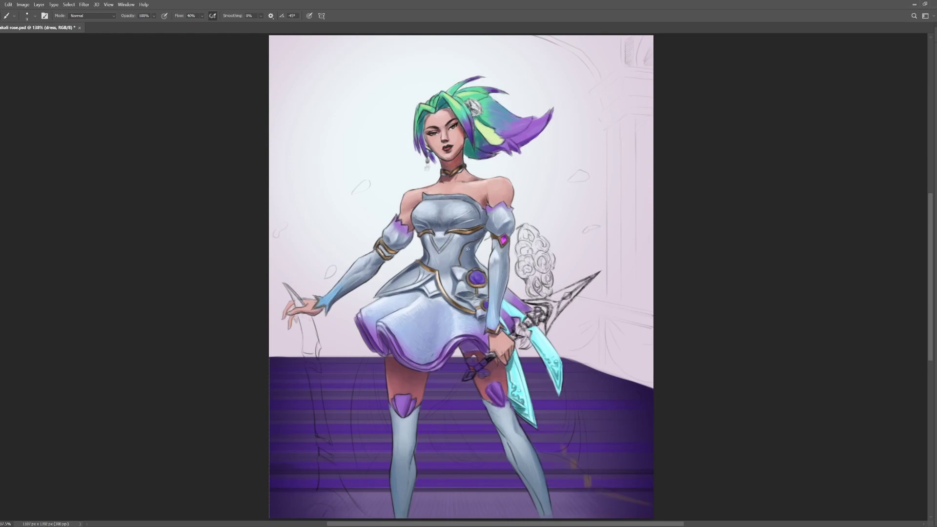
drag(462, 246, 453, 264)
drag(425, 197, 474, 201)
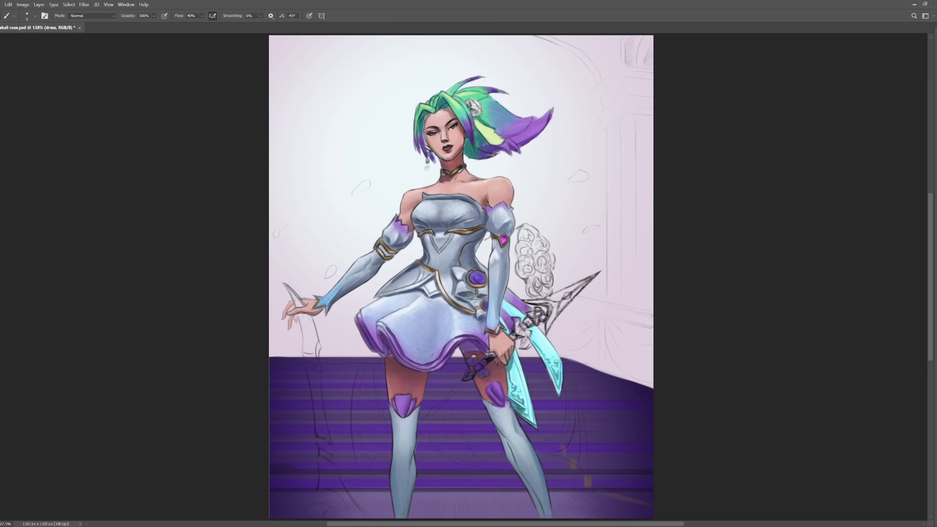
ctrl+click(439, 238)
key(e)
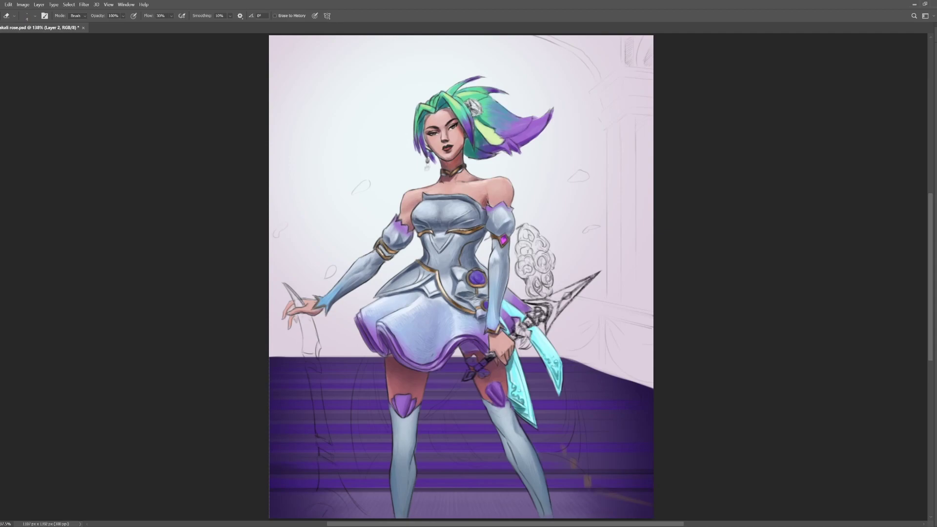
Smooth the purple ends of the flowing hair on the hair layer and save the file.
ctrl+click(515, 115)
key(b)
drag(539, 131, 511, 141)
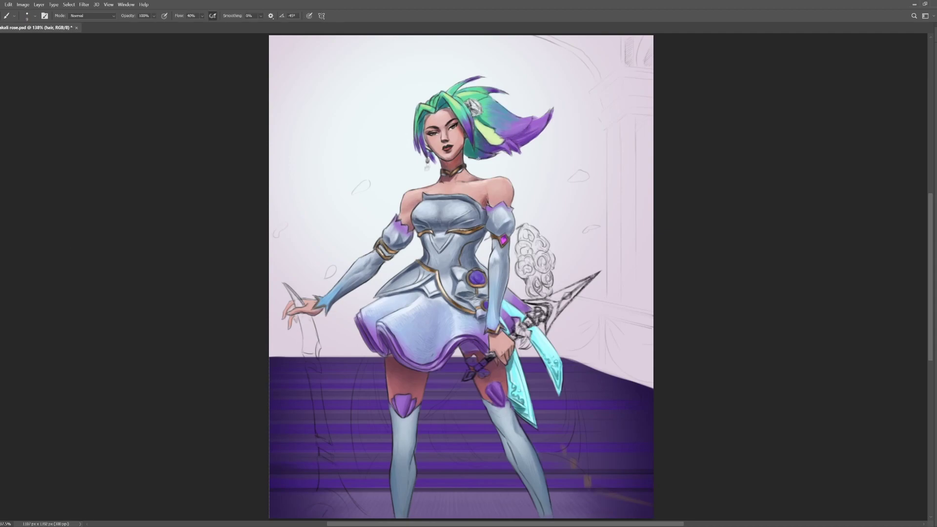
key(ctrl+s)
Erase the dark outlines around the flowing hair, including its underside, tip and upper wisps.
key(alt+bracketleft)
key(e)
drag(467, 157, 499, 158)
key(bracketright)
drag(474, 154, 499, 149)
drag(507, 93, 488, 101)
drag(553, 109, 542, 131)
drag(485, 77, 449, 92)
key(b)
key(alt+bracketright)
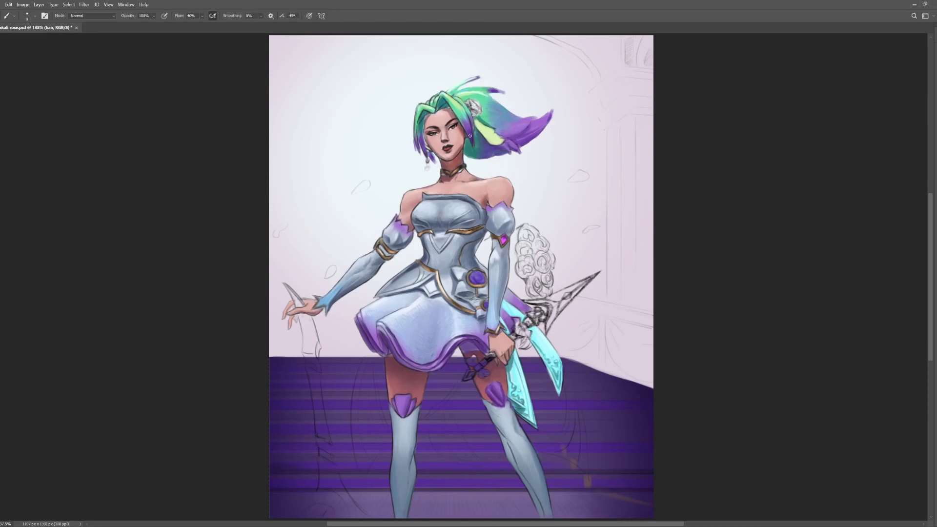
Repaint the hair's underside and curled purple tip, and shape the pale yellow ribbon with folds and a pointed end.
scroll(465, 142, up, 3)
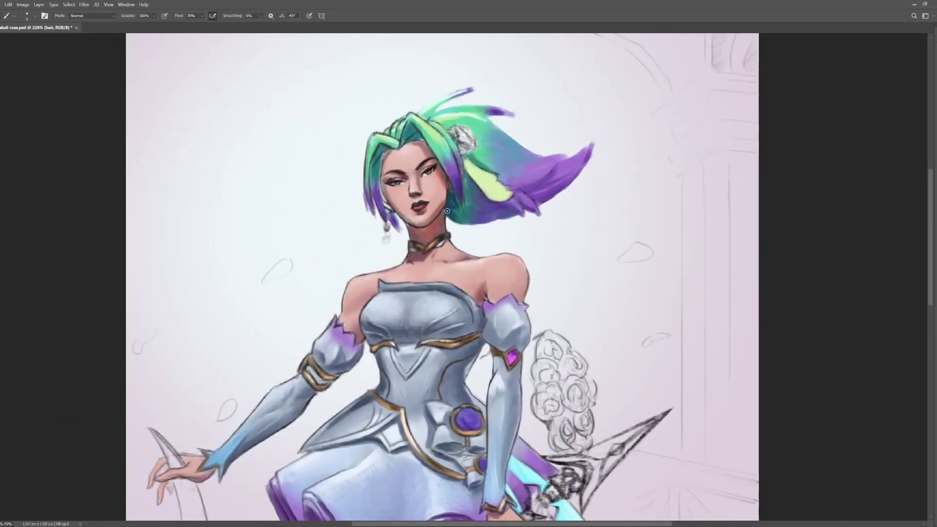
drag(487, 213, 517, 217)
key(alt+bracketleft)
key(e)
mouse_move(473, 164)
mouse_down()
mouse_move(544, 206)
mouse_move(580, 171)
mouse_move(592, 135)
mouse_move(566, 172)
mouse_move(571, 155)
mouse_up()
key(b)
key(alt+bracketright)
alt+click(588, 145)
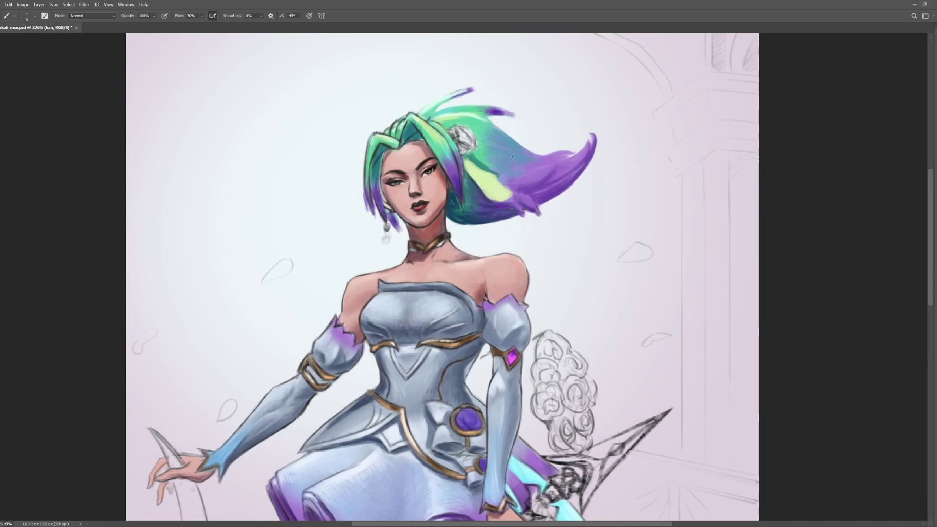
drag(506, 198, 510, 215)
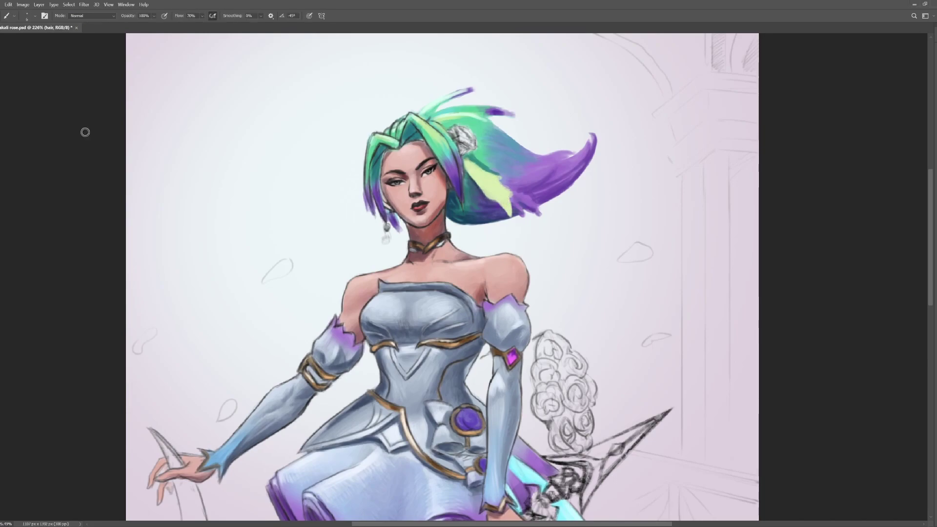
mouse_move(468, 163)
mouse_down()
mouse_move(500, 177)
mouse_move(489, 190)
mouse_move(478, 172)
mouse_up()
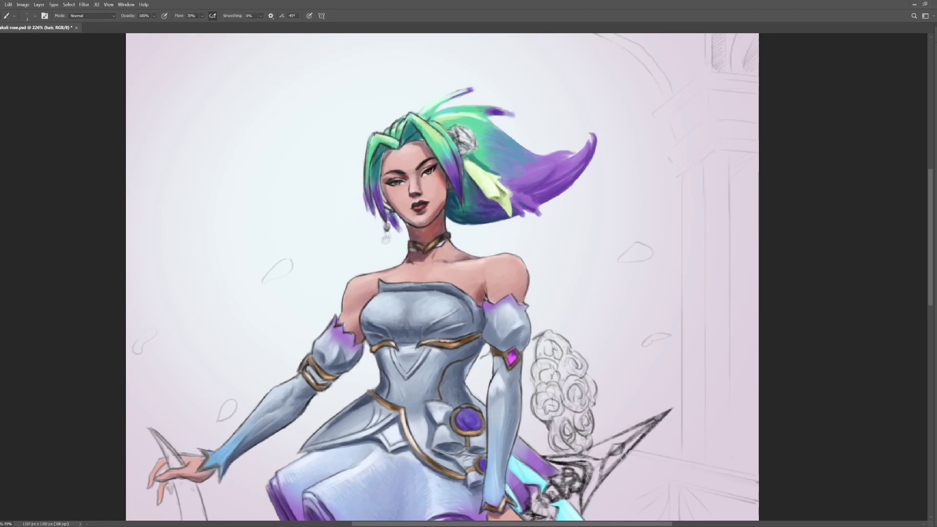
Paint flowing green, teal and purple strands through the swept-back hair at 100% brush flow.
alt+click(538, 184)
mouse_move(553, 183)
mouse_down()
mouse_move(579, 165)
mouse_move(512, 217)
mouse_up()
mouse_move(530, 214)
mouse_down()
mouse_move(500, 220)
mouse_move(541, 205)
mouse_move(544, 176)
mouse_move(563, 169)
mouse_up()
key(ctrl+z)
key(0)
key(bracketright)
key(bracketright)
key(bracketright)
key(bracketright)
key(bracketright)
key(bracketright)
mouse_move(537, 165)
mouse_down()
mouse_move(557, 157)
mouse_move(494, 149)
mouse_up()
drag(504, 136, 524, 152)
drag(452, 118, 492, 133)
mouse_move(478, 152)
mouse_down()
mouse_move(498, 159)
mouse_move(488, 169)
mouse_move(491, 160)
mouse_up()
drag(483, 163, 506, 179)
mouse_move(451, 197)
mouse_down()
mouse_move(470, 198)
mouse_move(497, 163)
mouse_move(512, 176)
mouse_move(556, 178)
mouse_up()
mouse_move(453, 191)
mouse_down()
mouse_move(470, 209)
mouse_move(482, 201)
mouse_up()
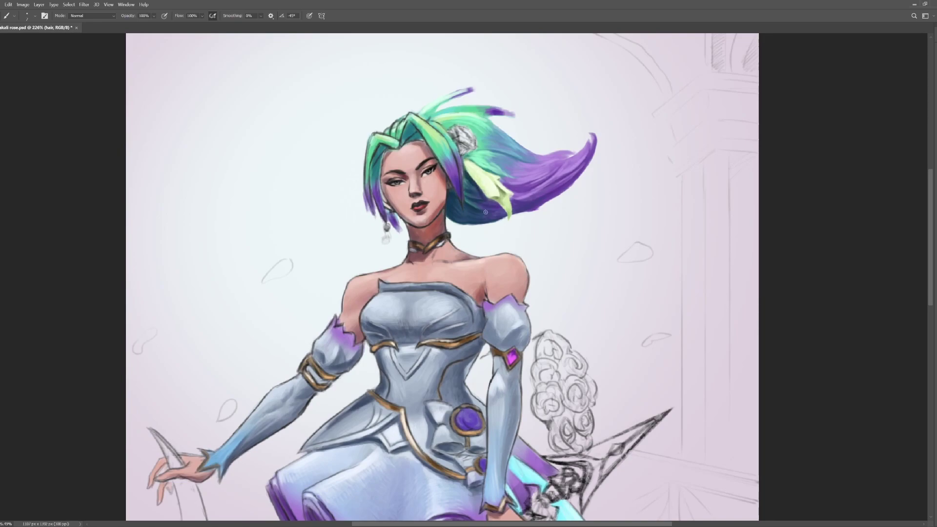
Erase the outlines around the front hair and repaint the face-framing locks and crown in green, teal and purple.
alt+click(405, 232)
drag(387, 222, 377, 166)
key(e)
mouse_move(372, 211)
mouse_down()
mouse_move(415, 114)
mouse_move(445, 140)
mouse_up()
key(b)
ctrl+click(423, 122)
drag(418, 123, 373, 178)
drag(371, 146, 378, 217)
alt+click(374, 157)
drag(385, 149, 369, 181)
mouse_move(411, 126)
mouse_down()
mouse_move(402, 143)
mouse_move(389, 131)
mouse_move(367, 154)
mouse_up()
mouse_move(411, 120)
mouse_down()
mouse_move(421, 143)
mouse_move(388, 137)
mouse_move(397, 145)
mouse_up()
drag(404, 125, 401, 140)
Erase the remaining outlines on the upper hair wisps and sample a hair colour.
key(e)
mouse_move(514, 113)
mouse_down()
mouse_move(446, 103)
mouse_move(476, 88)
mouse_move(453, 109)
mouse_up()
key(b)
alt+click(495, 137)
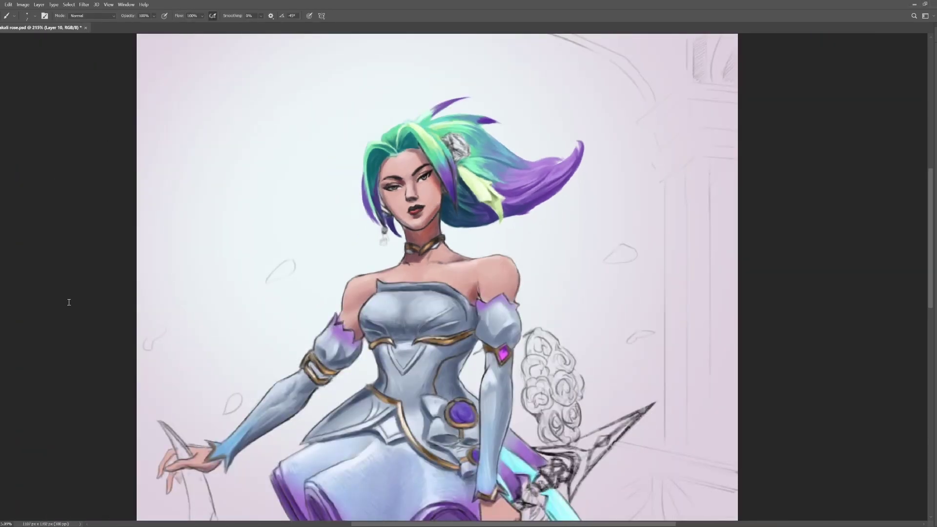
Name the new layer "rose" and paint a deep blue-purple rose over the sketched flower in the hair.
text(rose)
key(Return)
mouse_move(444, 139)
mouse_down()
mouse_move(461, 135)
mouse_move(458, 157)
mouse_move(454, 138)
mouse_up()
key(bracketright)
key(bracketright)
key(bracketright)
key(e)
key(ctrl+z)
key(b)
drag(456, 155, 452, 135)
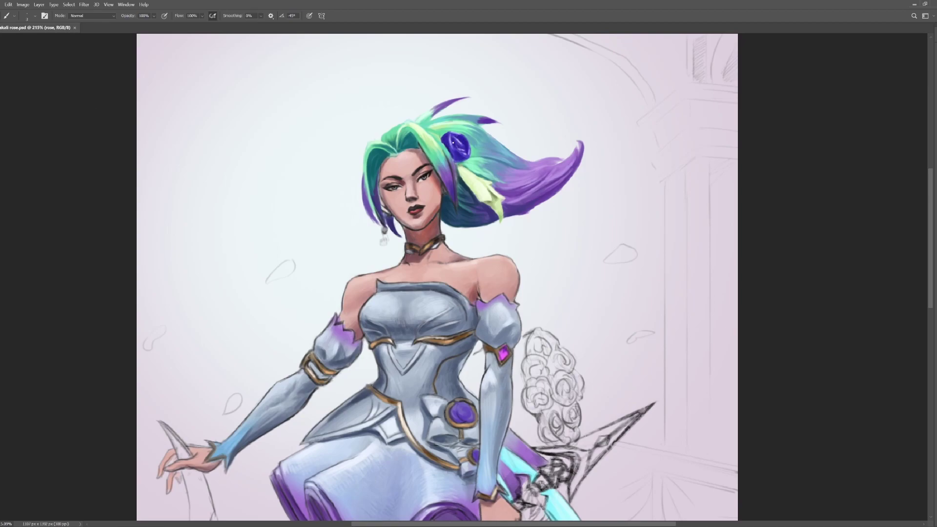
Touch up the hair layer below the rose, at the upper wisps and along the fringe, saving the file.
ctrl+click(453, 160)
key(bracketright)
key(bracketright)
key(ctrl+s)
key(z)
drag(466, 162, 515, 181)
key(z)
mouse_move(487, 91)
mouse_down()
mouse_move(455, 91)
mouse_move(488, 91)
mouse_up()
drag(429, 118, 443, 110)
drag(401, 131, 388, 143)
key(ctrl+s)
Deepen the hair shading between the neck and the ribbon, and save the file.
key(z)
drag(586, 251, 552, 251)
mouse_move(494, 268)
mouse_down()
mouse_move(458, 268)
mouse_move(493, 268)
mouse_up()
drag(524, 146, 563, 147)
key(b)
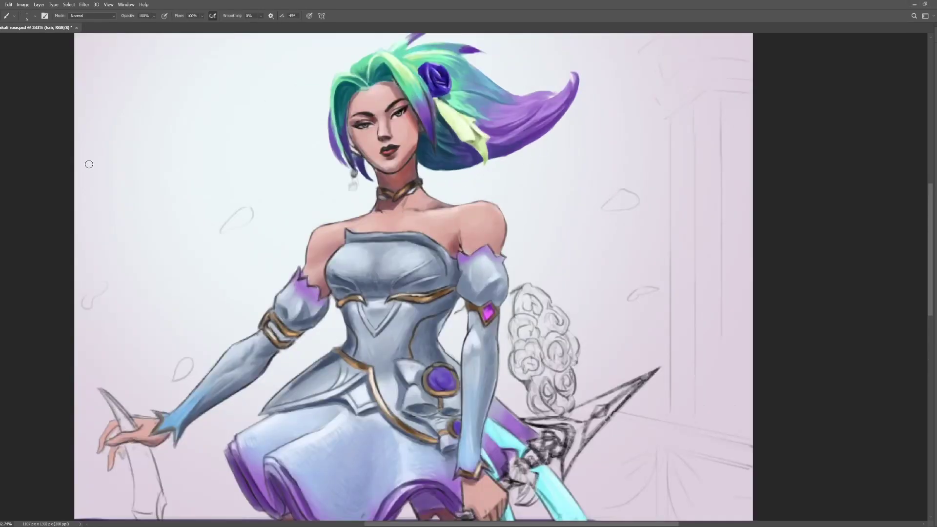
drag(442, 147, 449, 138)
key(ctrl+s)
key(z)
key(ctrl+0)
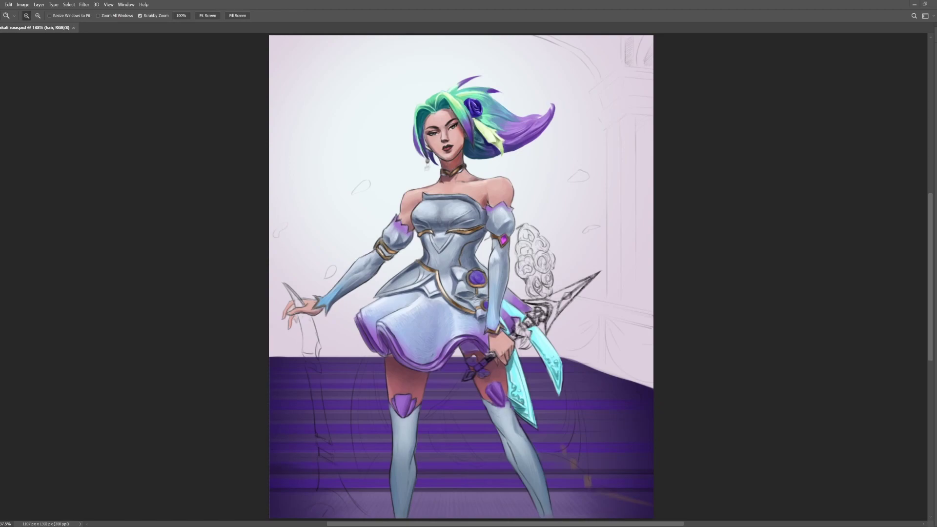
Paint thin light purple highlights along the stair edges between the legs on a new layer.
key(ctrl+shift+alt+n)
key(b)
mouse_move(484, 441)
mouse_down()
mouse_move(428, 440)
mouse_move(492, 452)
mouse_up()
mouse_move(436, 425)
mouse_down()
mouse_move(473, 425)
mouse_move(429, 431)
mouse_up()
key(ctrl+z)
drag(479, 423, 421, 422)
drag(483, 461, 428, 461)
mouse_move(484, 479)
mouse_down()
mouse_move(438, 479)
mouse_move(430, 463)
mouse_up()
drag(424, 442, 445, 442)
mouse_move(423, 413)
mouse_down()
mouse_move(473, 412)
mouse_move(423, 401)
mouse_up()
drag(427, 403, 464, 402)
drag(423, 433, 473, 433)
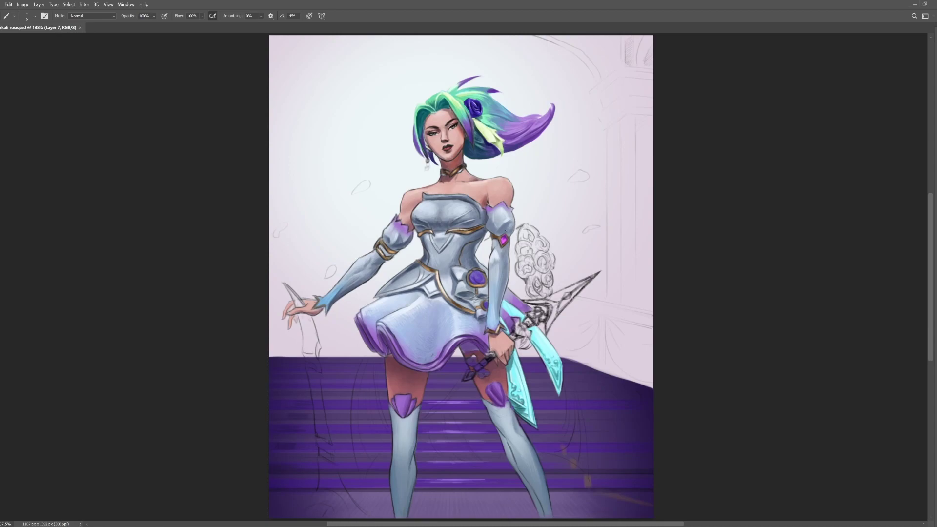
Adjust the background colours with Hue/Saturation, darkening the pale backdrop to a muted purple.
key(ctrl+u)
mouse_move(732, 142)
mouse_down()
mouse_move(781, 133)
mouse_move(785, 118)
mouse_up()
key(Return)
ctrl+click(393, 148)
key(ctrl+u)
key(Return)
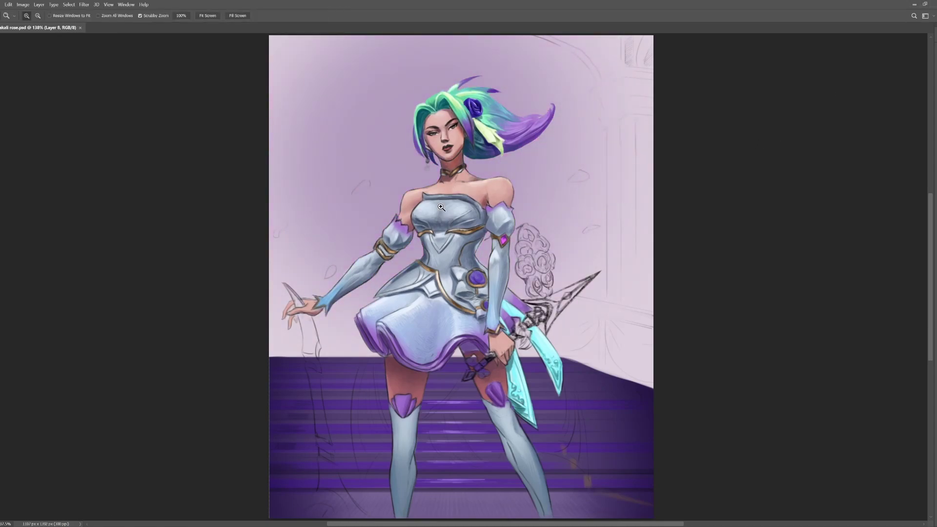
Paint soft white light spots across the purple backdrop around the head and beside the figure's outstretched arm.
click(407, 128)
click(407, 146)
click(375, 148)
click(374, 117)
click(399, 101)
click(413, 96)
click(419, 71)
click(394, 48)
click(380, 65)
click(340, 92)
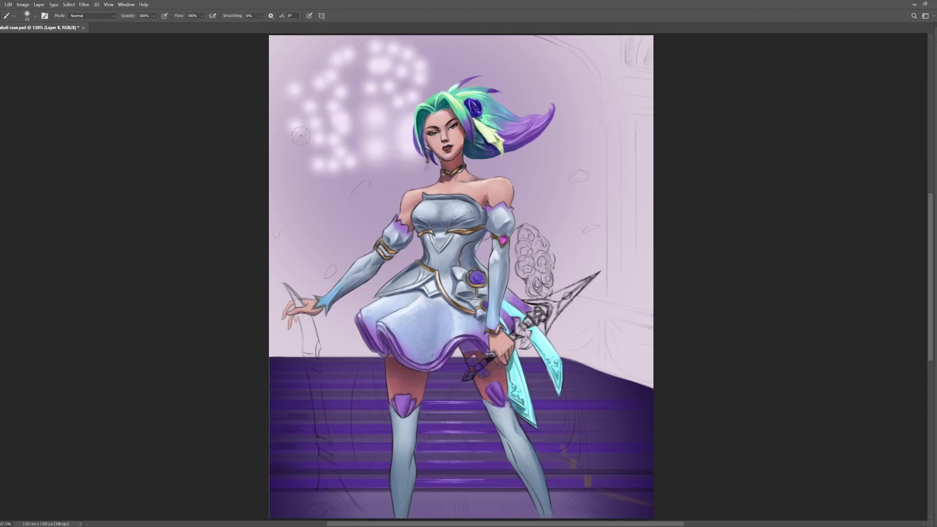
drag(302, 195, 300, 256)
drag(330, 194, 336, 254)
drag(385, 180, 400, 205)
drag(356, 312, 337, 344)
Paint pale vertical strips down the canvas's left edge with a smaller brush, using a new layer, and merge it down.
key(bracketleft)
key(bracketleft)
key(bracketleft)
mouse_move(340, 151)
mouse_down()
mouse_move(341, 59)
mouse_move(303, 43)
mouse_move(285, 355)
mouse_up()
click(291, 43)
click(295, 138)
key(ctrl+shift+alt+n)
drag(279, 38, 275, 355)
key(bracketleft)
key(ctrl+e)
Paint irregular pale window panes in the backdrop above and beside the head, leaving thin purple bars between them.
drag(336, 86, 342, 97)
drag(346, 83, 352, 75)
mouse_move(356, 51)
mouse_down()
mouse_move(347, 68)
mouse_move(358, 74)
mouse_move(352, 107)
mouse_up()
key(bracketright)
key(bracketright)
drag(357, 112, 370, 124)
mouse_move(328, 96)
mouse_down()
mouse_move(340, 110)
mouse_move(331, 107)
mouse_up()
mouse_move(344, 116)
mouse_down()
mouse_move(336, 124)
mouse_move(363, 146)
mouse_up()
key(bracketright)
key(bracketright)
Extend the pale window panes with a larger brush from the upper arch down to the outstretched arm.
click(336, 178)
mouse_move(323, 173)
mouse_down()
mouse_move(317, 180)
mouse_move(317, 154)
mouse_move(386, 127)
mouse_move(436, 51)
mouse_move(457, 69)
mouse_up()
drag(418, 42, 406, 39)
drag(360, 186, 368, 227)
click(367, 169)
mouse_move(383, 178)
mouse_down()
mouse_move(394, 210)
mouse_move(429, 180)
mouse_up()
drag(338, 193, 332, 256)
drag(308, 194, 312, 229)
Refine the window panes with 30% opacity strokes, merge the layer down and save the file.
key(3)
drag(385, 115, 368, 129)
drag(401, 118, 403, 146)
drag(335, 137, 331, 168)
drag(386, 99, 401, 49)
drag(338, 129, 360, 157)
drag(310, 140, 308, 186)
mouse_move(332, 164)
mouse_down()
mouse_move(291, 160)
mouse_move(349, 138)
mouse_up()
mouse_move(336, 281)
mouse_down()
mouse_move(366, 244)
mouse_move(416, 236)
mouse_up()
key(ctrl+e)
key(ctrl+s)
Tint the left-edge pillar with faint coloured strokes, add a full-opacity pale strip at its border, merge down and save.
key(2)
key(3)
drag(278, 105, 277, 188)
drag(280, 49, 279, 115)
drag(277, 186, 278, 278)
drag(278, 312, 277, 336)
key(0)
drag(272, 37, 273, 341)
key(ctrl+e)
key(ctrl+s)
Block in a pale rectangular column shaft at the canvas's right edge with vertical strokes.
key(alt+])
mouse_move(609, 128)
mouse_down()
mouse_move(609, 298)
mouse_move(620, 122)
mouse_up()
drag(618, 124, 619, 301)
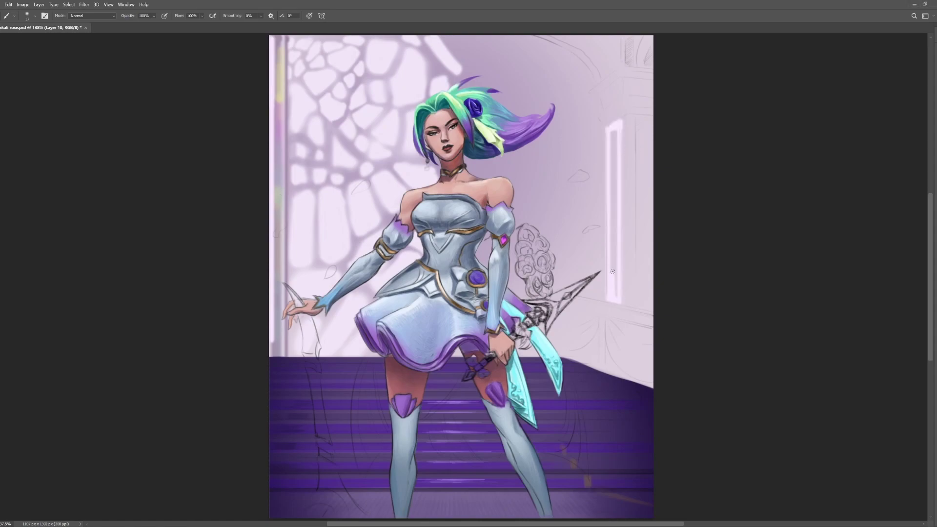
drag(613, 231, 613, 296)
drag(614, 132, 625, 299)
mouse_move(633, 118)
mouse_down()
mouse_move(634, 303)
mouse_move(632, 117)
mouse_move(625, 300)
mouse_up()
mouse_move(632, 122)
mouse_down()
mouse_move(630, 293)
mouse_move(628, 122)
mouse_move(641, 127)
mouse_move(645, 307)
mouse_up()
Shade the right column's side face with lasso-bounded dark blue facets at 30% opacity.
key(3)
key(l)
mouse_move(652, 196)
mouse_down()
mouse_move(674, 161)
mouse_move(681, 184)
mouse_up()
key(b)
key(ctrl+d)
key(l)
key(b)
mouse_move(649, 136)
mouse_down()
mouse_move(654, 199)
mouse_move(673, 236)
mouse_up()
key(ctrl+d)
key(l)
key(b)
mouse_move(657, 117)
mouse_down()
mouse_move(635, 202)
mouse_move(673, 137)
mouse_up()
key(ctrl+d)
key(r)
Lasso facets on the right column's pale front face and tint them light purple.
key(l)
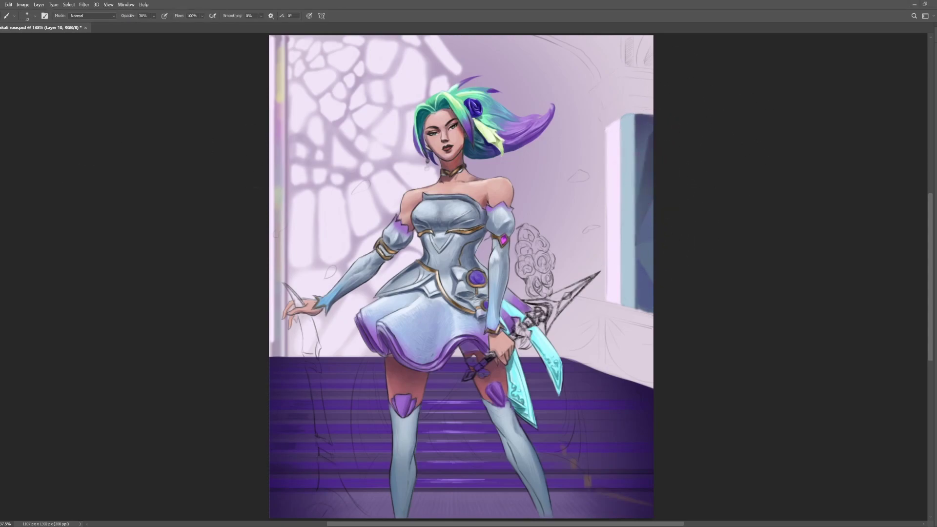
click(604, 200)
click(606, 234)
click(621, 266)
drag(604, 200, 606, 199)
key(b)
drag(610, 210, 616, 249)
key(ctrl+d)
key(l)
mouse_move(607, 182)
mouse_down()
mouse_move(619, 244)
mouse_move(615, 190)
mouse_up()
key(b)
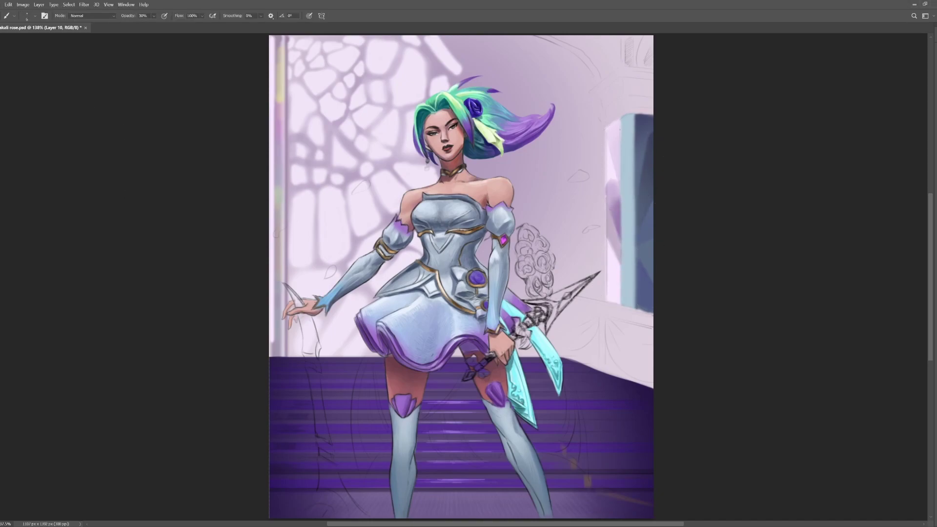
Paint light blue along the right column's vertical corner at full opacity and 10% flow, and save the file.
key(0)
key(shift+1)
drag(634, 115, 634, 307)
key(l)
key(b)
alt+right_click(622, 117)
drag(626, 117, 627, 147)
key(ctrl+s)
Fill lassoed petal shapes with pink over the sketched petals around the figure on a new layer.
key(ctrl+shift+alt+n)
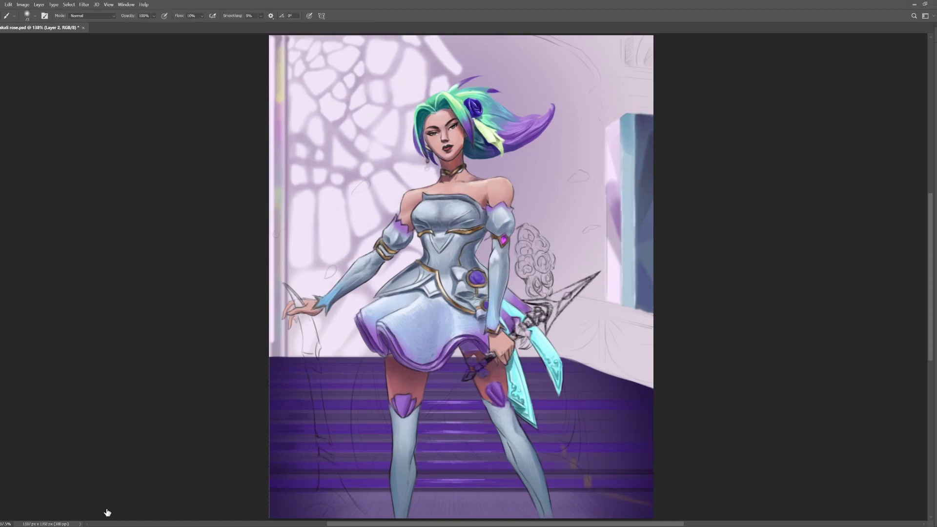
key(l)
drag(569, 182, 586, 182)
key(alt+BackSpace)
drag(583, 233, 599, 227)
key(alt+BackSpace)
drag(352, 194, 370, 183)
key(alt+BackSpace)
drag(326, 278, 335, 265)
drag(277, 237, 289, 224)
drag(579, 323, 592, 312)
key(r)
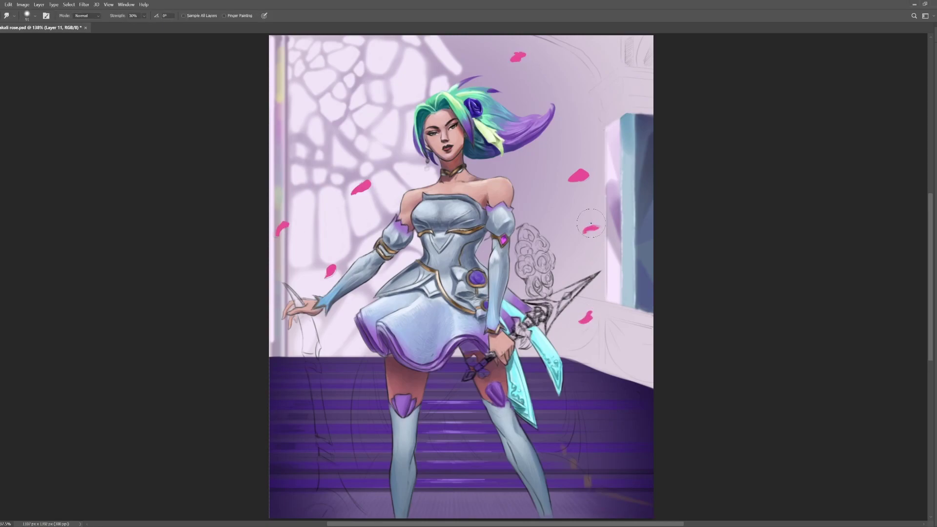
Paint a stepped beige capital on top of the right column and clean up its edges.
key(b)
mouse_move(621, 110)
mouse_down()
mouse_move(599, 124)
mouse_move(652, 114)
mouse_move(606, 125)
mouse_move(621, 107)
mouse_move(604, 82)
mouse_move(619, 72)
mouse_move(595, 97)
mouse_move(621, 72)
mouse_move(653, 76)
mouse_move(622, 68)
mouse_up()
key(shift+5)
key(e)
key(b)
mouse_move(652, 105)
mouse_down()
mouse_move(621, 102)
mouse_move(625, 93)
mouse_move(601, 103)
mouse_up()
click(112, 378)
key(e)
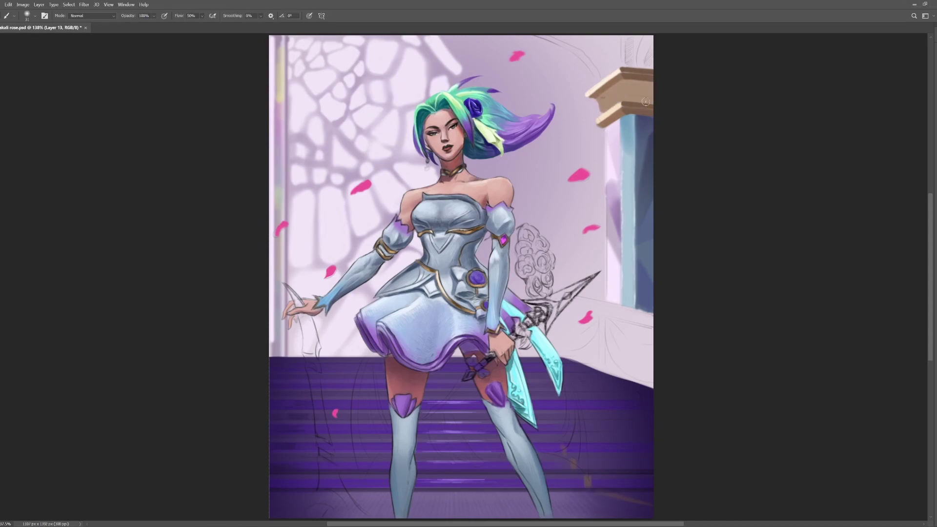
Paint carved scrollwork and shading on the right column's beige capital.
key(b)
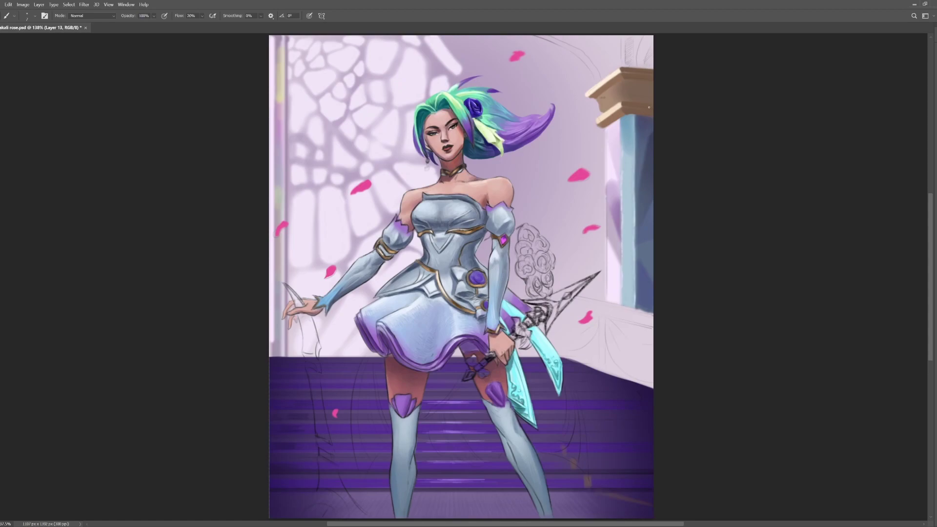
key(3)
mouse_move(620, 96)
mouse_down()
mouse_move(604, 106)
mouse_move(650, 86)
mouse_move(624, 79)
mouse_move(612, 90)
mouse_move(651, 102)
mouse_up()
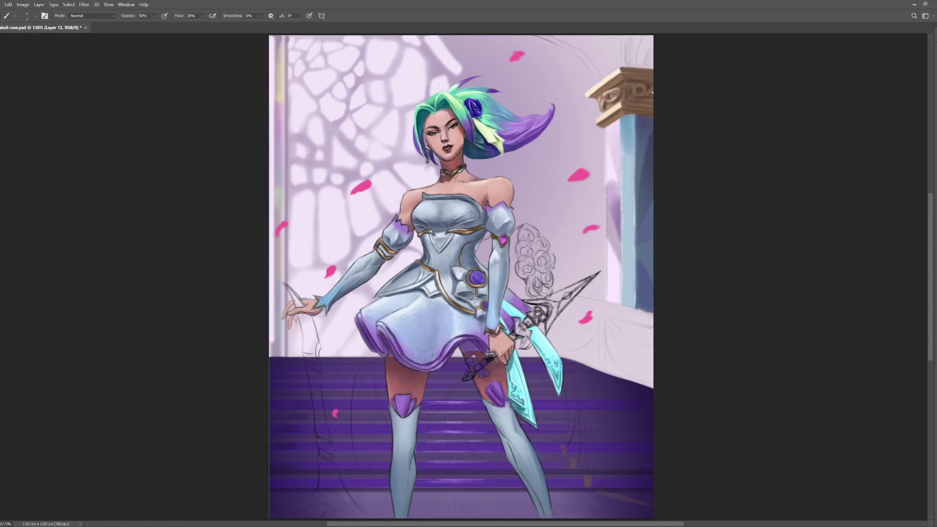
drag(633, 115, 605, 125)
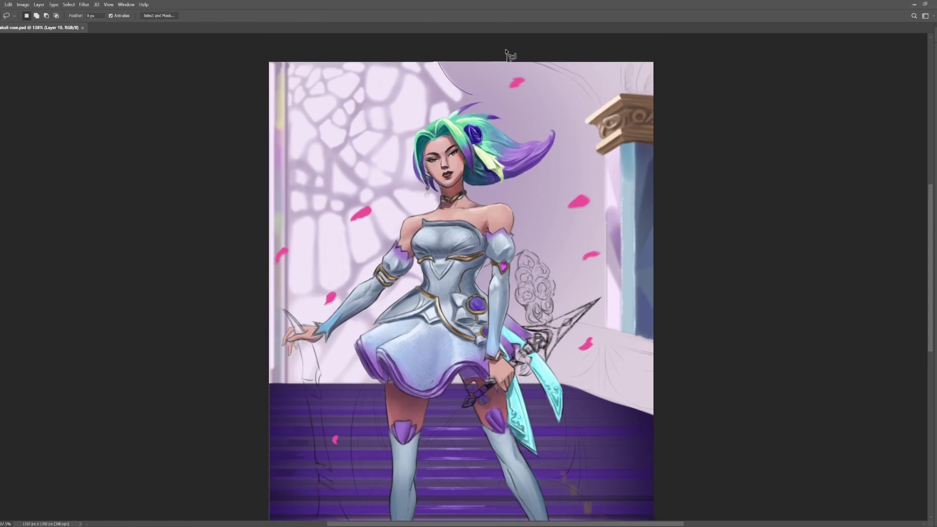
Lasso a tall column behind the figure's head and torso, fill it with muted purple and paint vertical flutes.
drag(507, 52, 476, 380)
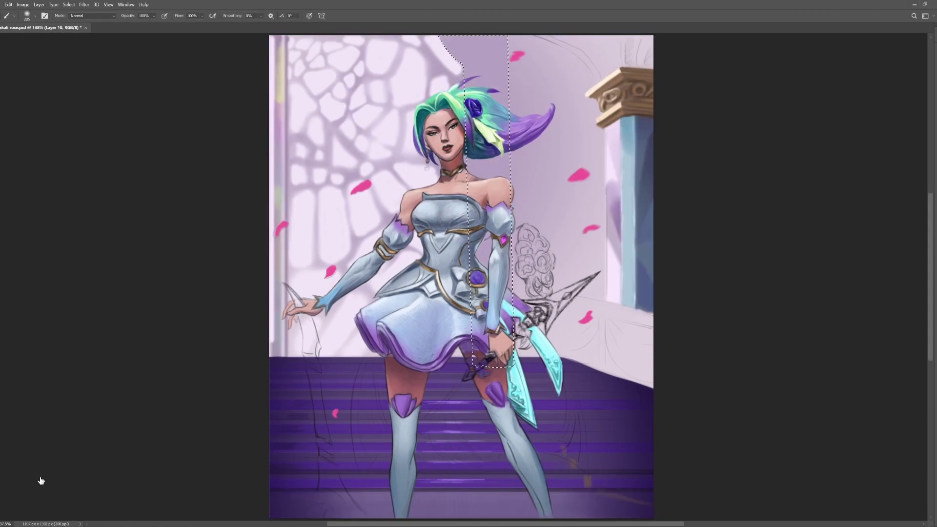
drag(509, 235, 509, 293)
mouse_move(501, 37)
mouse_down()
mouse_move(501, 177)
mouse_move(490, 88)
mouse_up()
drag(482, 36, 473, 174)
drag(467, 39, 467, 169)
drag(460, 63, 466, 41)
mouse_move(467, 41)
mouse_down()
mouse_move(499, 40)
mouse_move(471, 41)
mouse_up()
key(ctrl+z)
Paint a gold-brown capital on the column behind the figure using the right capital's colour, and blend the area beside it.
key(3)
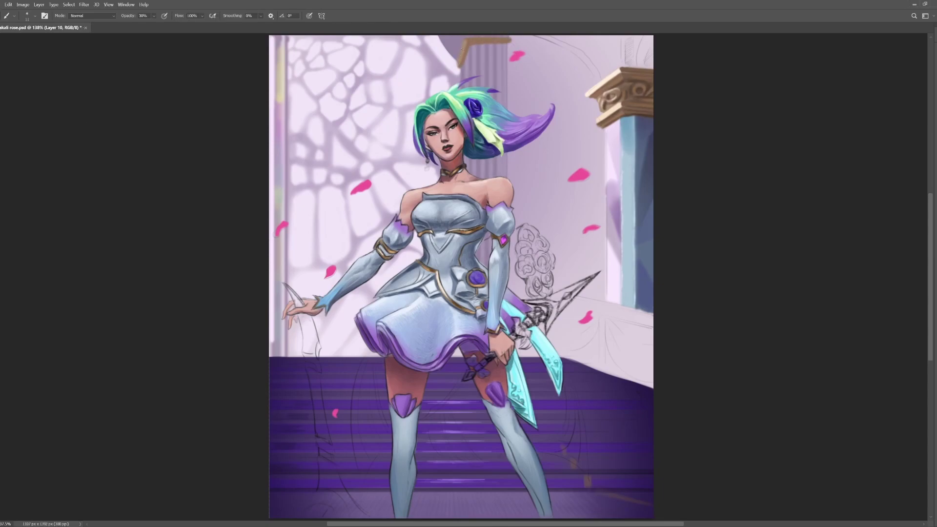
alt+click(640, 113)
drag(506, 44, 473, 45)
key(])
key(])
key(])
key(])
key(0)
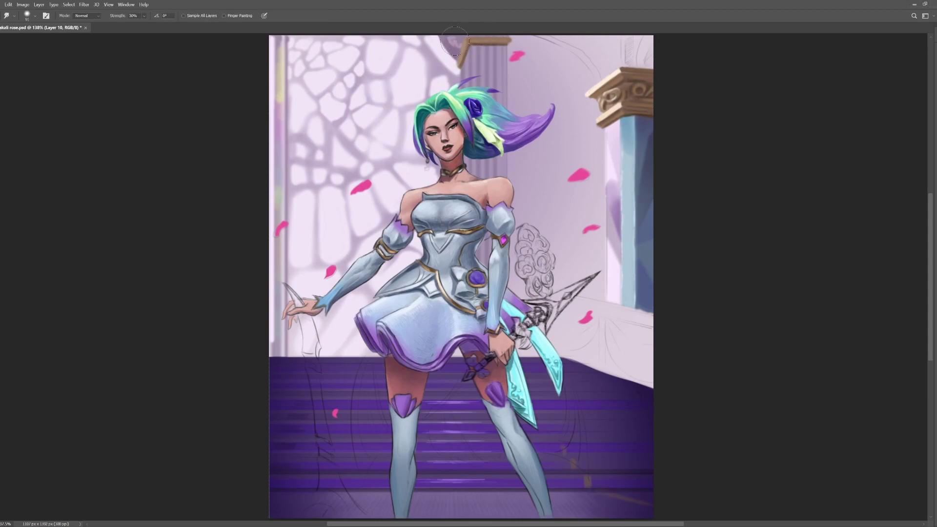
key(3)
key(shift+2)
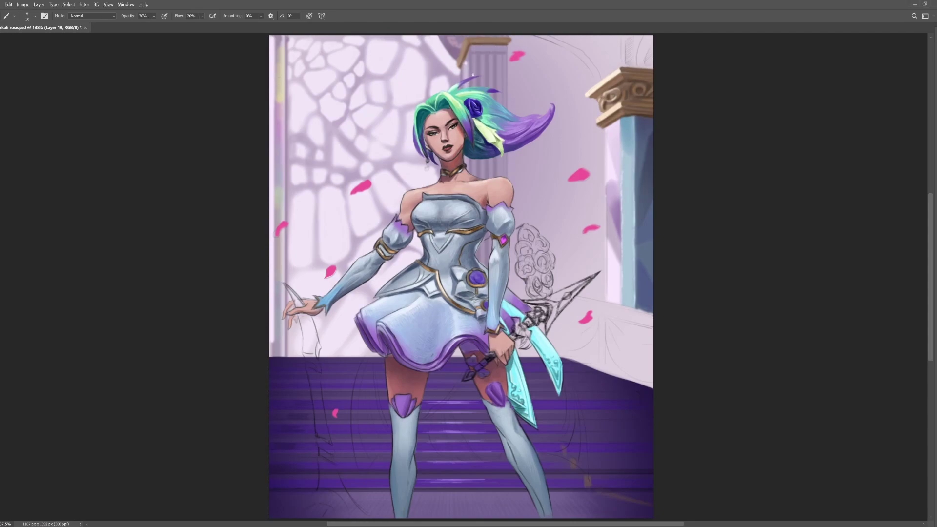
Paint pale window panes between the two columns on the window layer at full opacity and 50% flow.
ctrl+click(409, 89)
key(0)
key(shift+5)
mouse_move(515, 40)
mouse_down()
mouse_move(586, 78)
mouse_move(585, 128)
mouse_up()
mouse_move(561, 92)
mouse_down()
mouse_move(527, 63)
mouse_move(552, 166)
mouse_move(526, 212)
mouse_move(544, 200)
mouse_up()
mouse_move(516, 169)
mouse_down()
mouse_move(530, 150)
mouse_move(518, 109)
mouse_up()
mouse_move(583, 146)
mouse_down()
mouse_move(578, 242)
mouse_move(553, 245)
mouse_up()
key([)
key([)
key([)
click(564, 201)
mouse_move(578, 174)
mouse_down()
mouse_move(561, 154)
mouse_move(546, 188)
mouse_move(515, 154)
mouse_move(571, 68)
mouse_move(599, 149)
mouse_move(600, 241)
mouse_move(584, 201)
mouse_up()
mouse_move(598, 256)
mouse_down()
mouse_move(569, 261)
mouse_move(590, 266)
mouse_move(578, 281)
mouse_move(542, 282)
mouse_move(509, 244)
mouse_up()
key(ctrl+z)
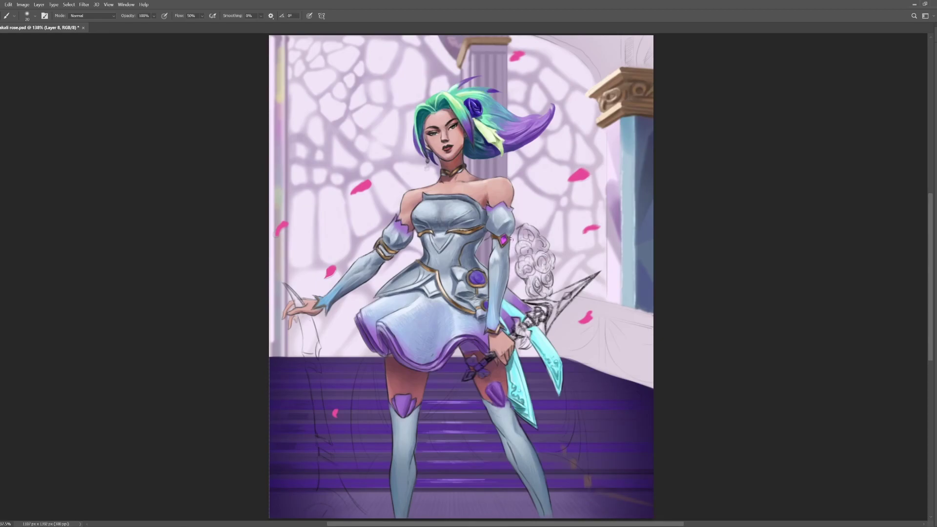
Paint a soft magenta glow with pale shapes behind the right half of the window, using the background and a new layer.
drag(580, 276, 552, 220)
ctrl+click(375, 161)
key(alt+BackSpace)
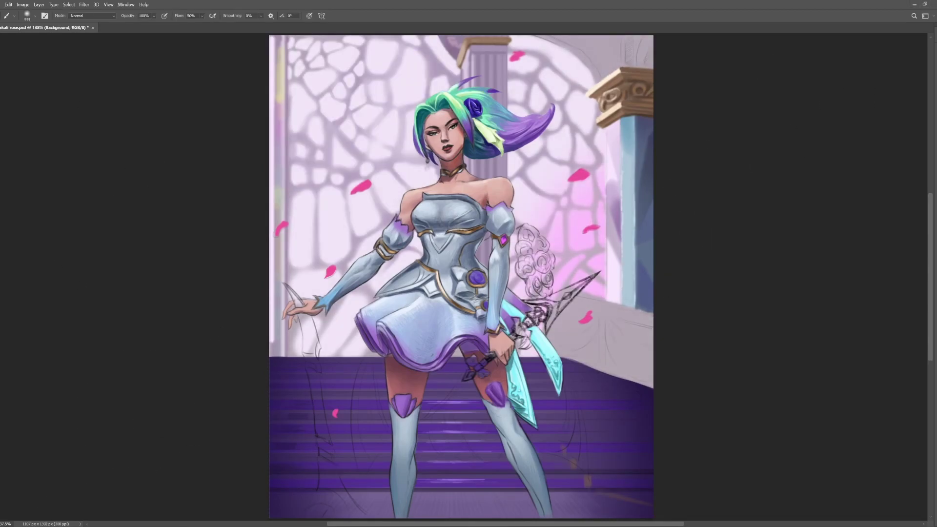
key(ctrl+alt+shift+n)
key(bracketleft)
key(bracketleft)
key(bracketleft)
key(bracketleft)
key(bracketleft)
key(bracketleft)
key(bracketleft)
key(bracketleft)
key(bracketleft)
key(bracketleft)
key(bracketleft)
key(bracketleft)
key(bracketleft)
key(bracketleft)
key(bracketleft)
key(bracketleft)
mouse_move(602, 143)
mouse_down()
mouse_move(590, 154)
mouse_move(576, 248)
mouse_up()
key(bracketleft)
key(bracketleft)
key(bracketleft)
key(bracketleft)
key(bracketleft)
key(bracketleft)
drag(602, 201, 601, 219)
drag(589, 186, 580, 244)
Paint a soft yellow glow behind the lower left window and tint its upper left panes mint green.
key(bracketright)
key(bracketright)
key(bracketright)
key(bracketright)
key(bracketright)
key(bracketright)
key(bracketright)
key(bracketright)
key(bracketright)
key(bracketright)
key(bracketright)
key(bracketright)
key(bracketright)
key(bracketright)
key(bracketright)
drag(336, 317, 344, 258)
alt+right_click(383, 300)
alt+right_click(368, 110)
mouse_move(296, 51)
mouse_down()
mouse_move(341, 58)
mouse_move(315, 85)
mouse_up()
alt+right_click(308, 56)
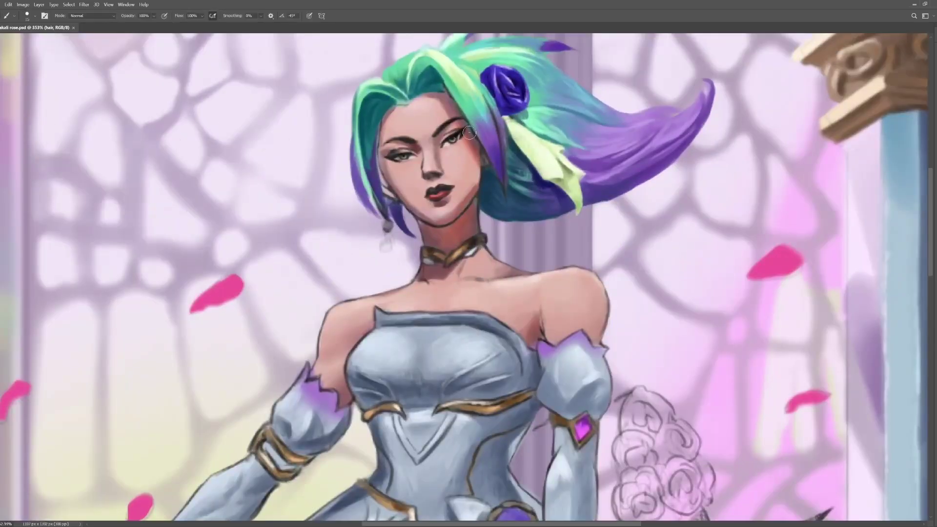
Refine the face and hair details with a small brush on new layers and save the document.
key(ctrl+shift+alt+n)
key(bracketleft)
key(bracketleft)
key(bracketleft)
key(bracketleft)
key(bracketleft)
key(bracketleft)
key(ctrl+s)
key(ctrl+shift+alt+n)
key(period)
key(z)
key(ctrl+0)
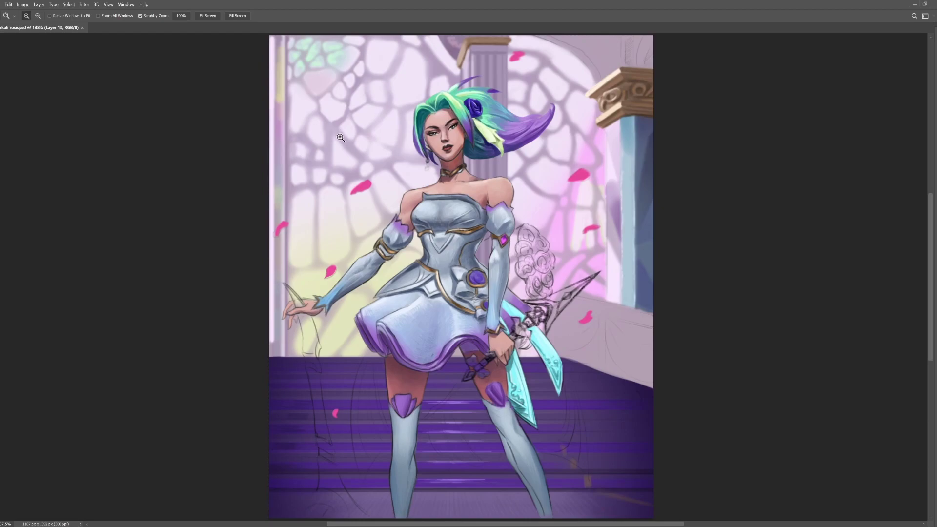
Block in the rose bouquet behind the figure in dark blue-violet with a blue-grey wrap on a new layer.
key(b)
key(ctrl+shift+alt+n)
click(55, 408)
key(bracketright)
mouse_move(528, 254)
mouse_down()
mouse_move(526, 269)
mouse_move(542, 288)
mouse_move(522, 247)
mouse_move(531, 267)
mouse_move(503, 292)
mouse_move(522, 246)
mouse_move(516, 234)
mouse_move(480, 255)
mouse_move(502, 242)
mouse_up()
click(109, 509)
click(80, 155)
key(5)
alt+right_click(517, 239)
key(bracketright)
key(bracketright)
alt+click(518, 279)
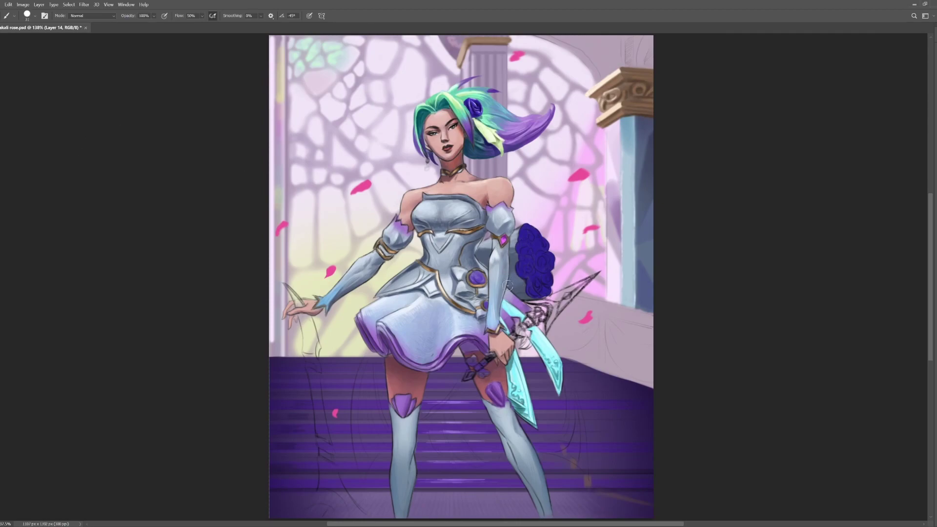
Recolour the bouquet's roses magenta-purple on the flowers layer.
key(bracketleft)
key(bracketleft)
ctrl+click(485, 257)
key(e)
key(ctrl+shift+alt+n)
key(b)
key(bracketright)
key(bracketright)
key(bracketright)
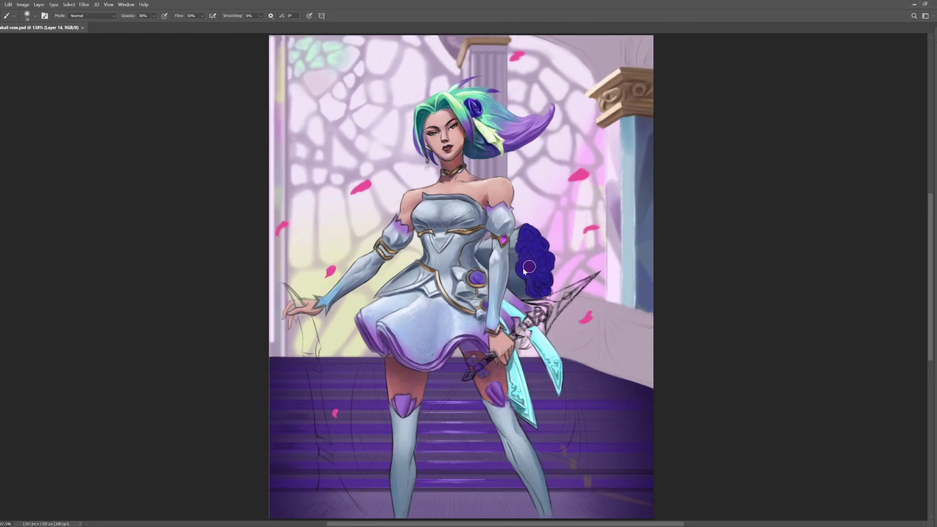
ctrl+click(524, 251)
key(i)
drag(752, 125, 752, 167)
key(Return)
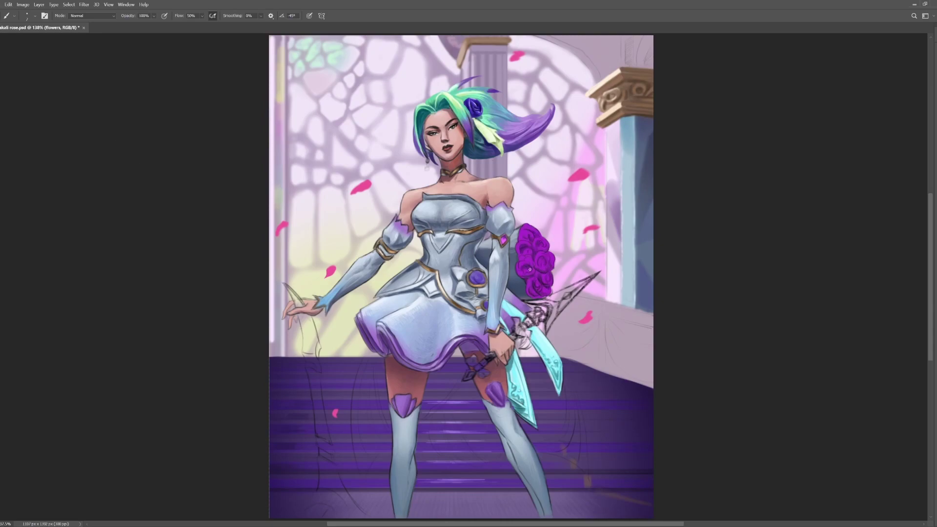
Paint lighter petal edges and shading on the bouquet's roses, saving the document.
key(ctrl+s)
drag(527, 241, 522, 243)
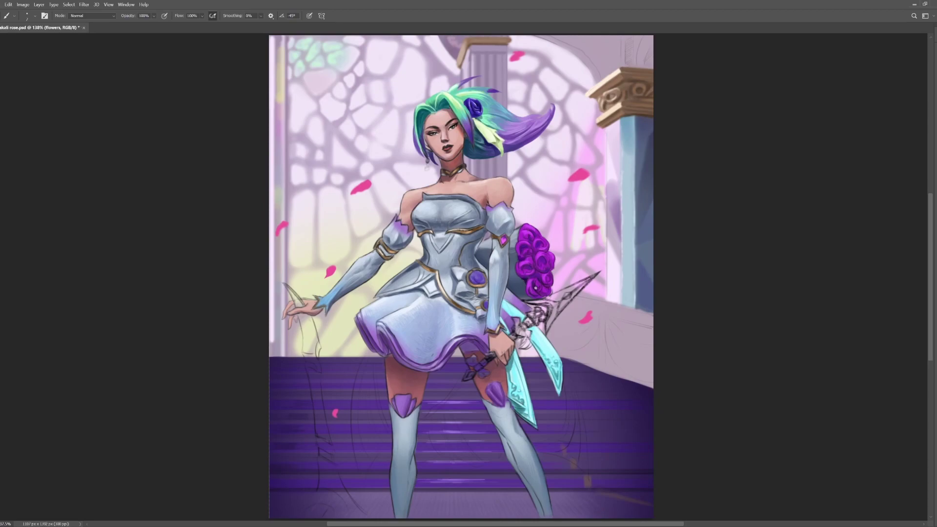
key(ctrl+s)
Paint darker petal shading on the blue rose ornament at the waist.
ctrl+click(476, 278)
drag(480, 280, 474, 274)
key(ctrl+shift+alt+n)
ctrl+click(497, 244)
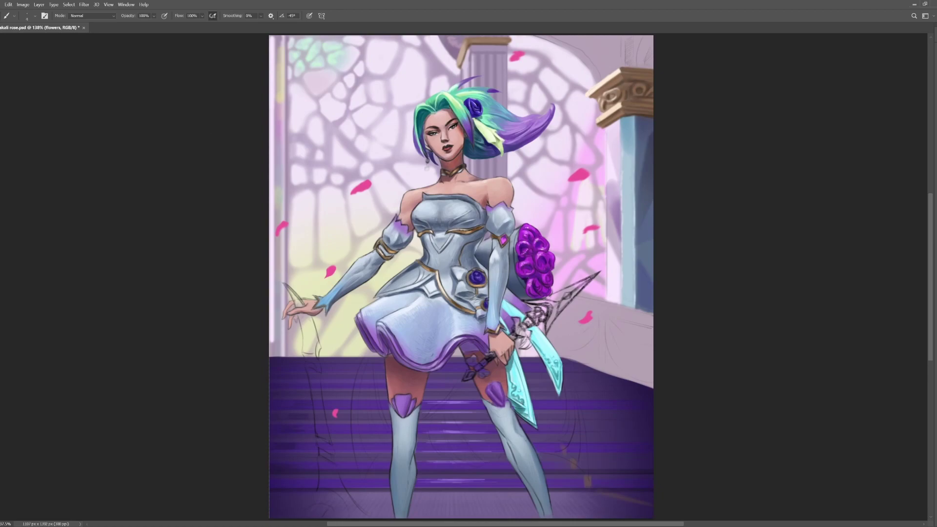
Paint soft red shading over the shoulders and neck with a large soft brush on the skin layer, and save.
key(alt+[)
alt+right_click(488, 220)
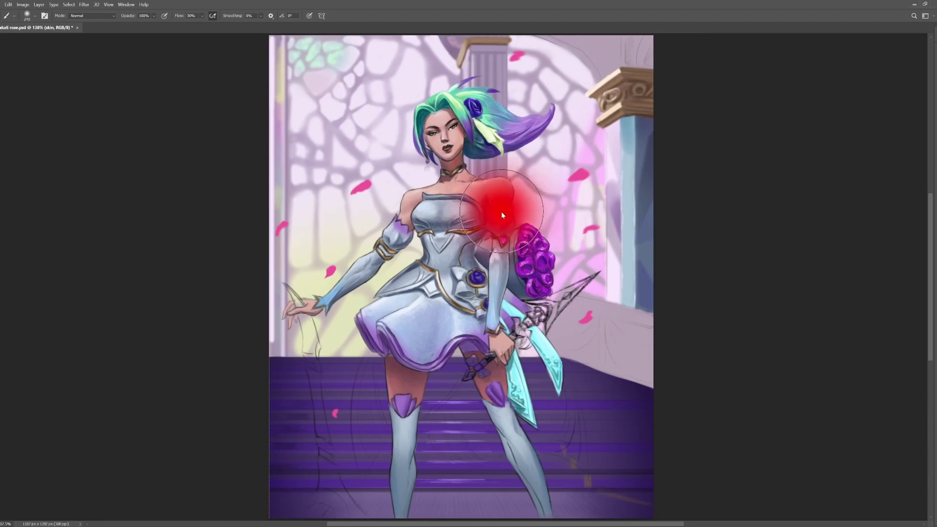
drag(515, 184, 514, 202)
drag(403, 202, 406, 219)
mouse_move(462, 161)
mouse_down()
mouse_move(448, 161)
mouse_move(453, 177)
mouse_move(448, 166)
mouse_up()
alt+right_click(471, 167)
alt+right_click(472, 168)
key(ctrl+s)
Add soft red shading to both hands on the skin layer.
drag(308, 316, 318, 308)
drag(492, 338, 502, 360)
alt+right_click(503, 357)
drag(316, 311, 293, 322)
Refine the reddish skin shading around the shoulders and bodice, and touch up the hair beside the neck.
drag(417, 201, 413, 207)
drag(487, 202, 479, 199)
drag(510, 206, 504, 190)
mouse_move(458, 155)
mouse_down()
mouse_move(426, 134)
mouse_move(512, 143)
mouse_up()
key(z)
key(e)
key(b)
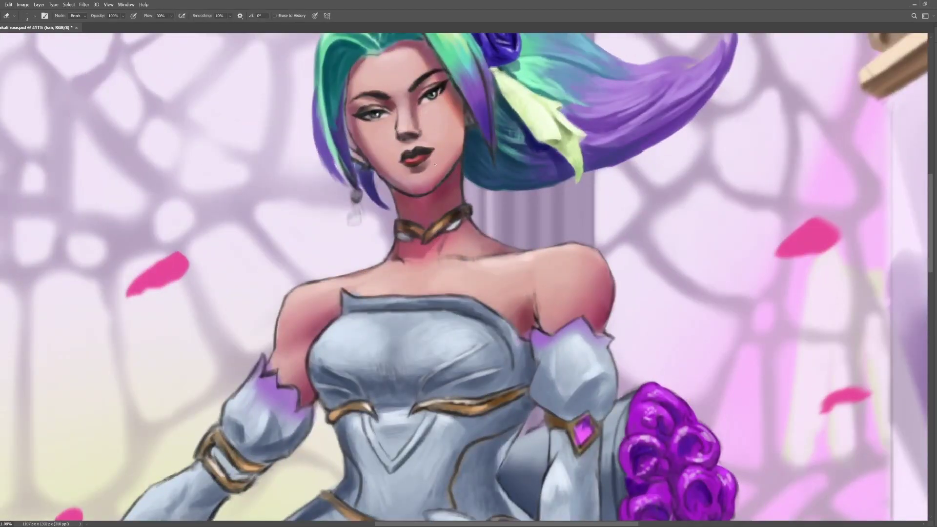
key(ctrl+0)
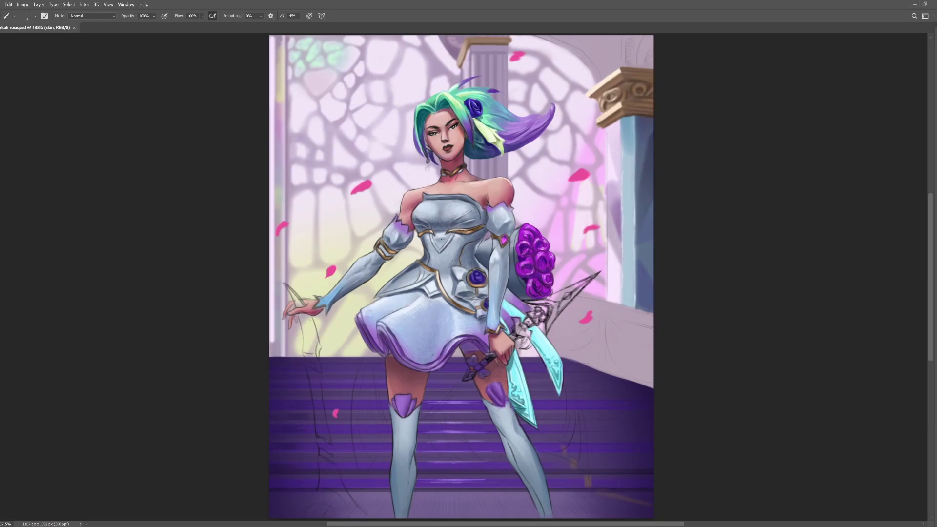
Refine the skin around the face, neck and shoulders with a small brush, adding pale rim highlights.
drag(476, 158, 517, 158)
drag(441, 141, 441, 164)
drag(453, 188, 497, 243)
drag(438, 80, 425, 87)
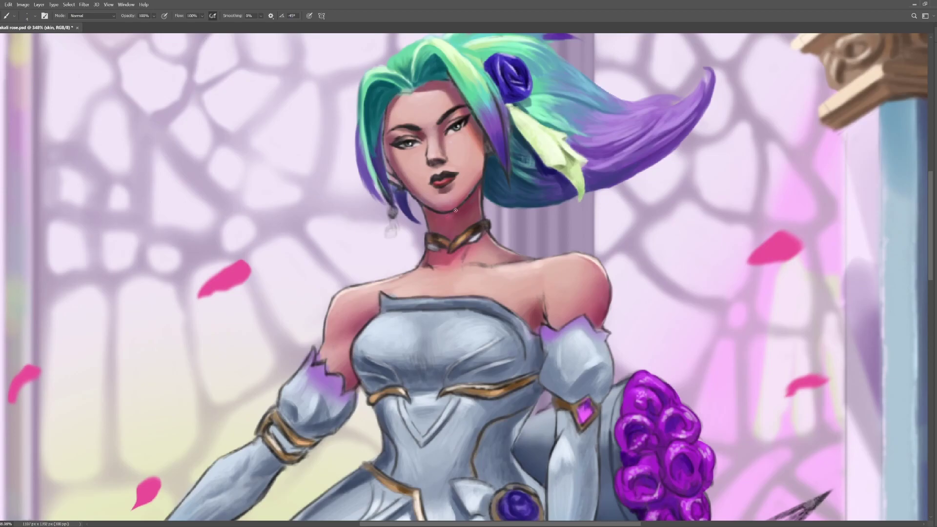
key(ctrl+0)
Erase the rough dark outlines along the extended arm and the dress on the sketch layer.
drag(422, 195, 466, 195)
key(e)
ctrl+click(400, 243)
mouse_move(361, 263)
mouse_down()
mouse_move(352, 267)
mouse_move(403, 305)
mouse_up()
mouse_move(340, 362)
mouse_down()
mouse_move(327, 375)
mouse_move(394, 286)
mouse_up()
drag(376, 298, 357, 322)
drag(395, 284, 410, 268)
mouse_move(379, 239)
mouse_down()
mouse_move(404, 258)
mouse_move(416, 255)
mouse_up()
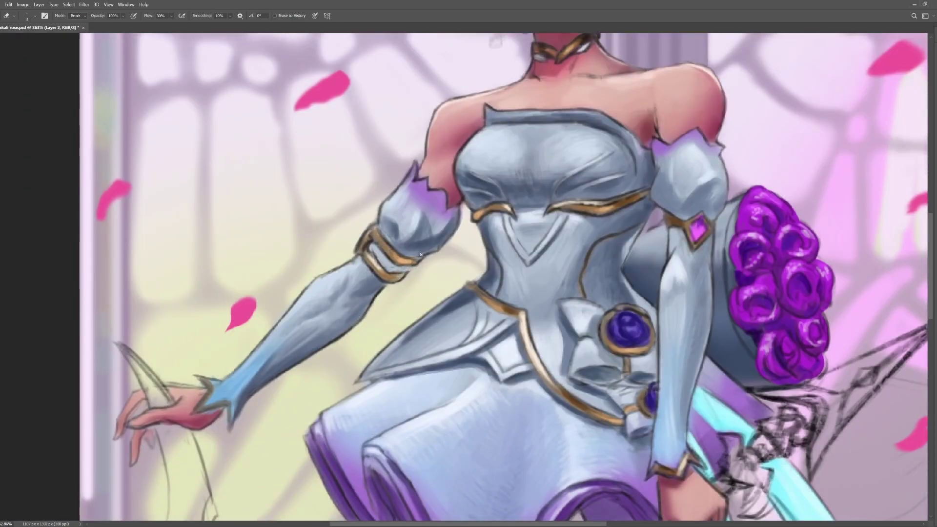
Clean up the sketch lines around the puffed sleeve, armband and skirt overlay, and save the document.
drag(483, 129, 467, 146)
drag(377, 211, 354, 252)
drag(357, 259, 320, 278)
drag(383, 269, 365, 250)
mouse_move(351, 376)
mouse_down()
mouse_move(446, 306)
mouse_move(500, 293)
mouse_up()
key(ctrl+s)
drag(497, 294, 317, 401)
Lighten the upper staircase behind the legs with a soft pale haze.
drag(552, 156, 553, 249)
mouse_move(433, 210)
mouse_down()
mouse_move(447, 198)
mouse_move(562, 201)
mouse_up()
alt+right_click(561, 201)
drag(498, 208, 635, 219)
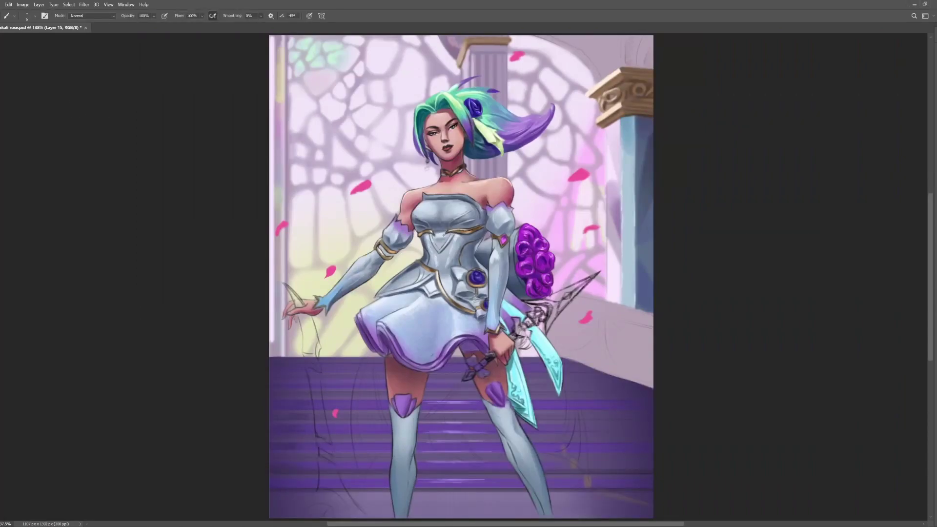
Paint lavender folds on the skirt and glossy highlights on the bodice and sleeves on the new layer, and save.
mouse_move(390, 328)
mouse_down()
mouse_move(418, 363)
mouse_move(463, 334)
mouse_up()
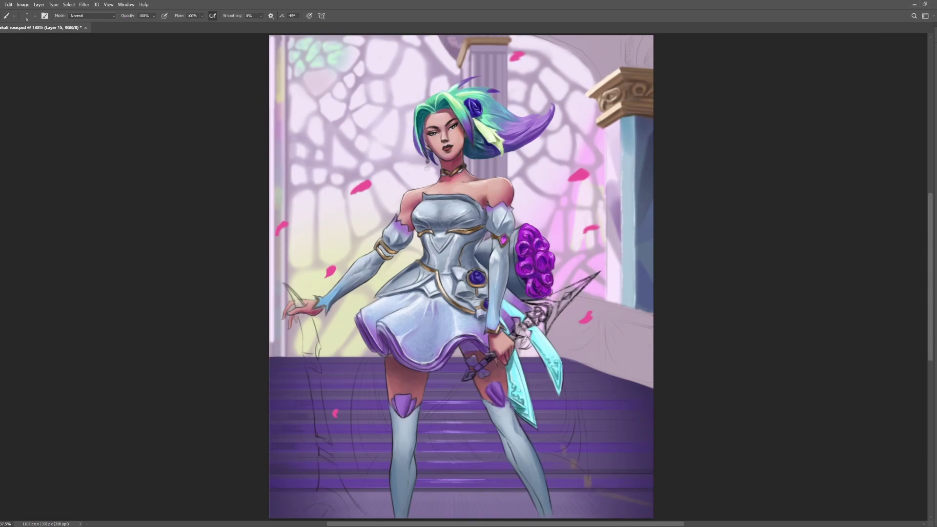
drag(386, 232, 391, 241)
click(514, 268)
key(ctrl+s)
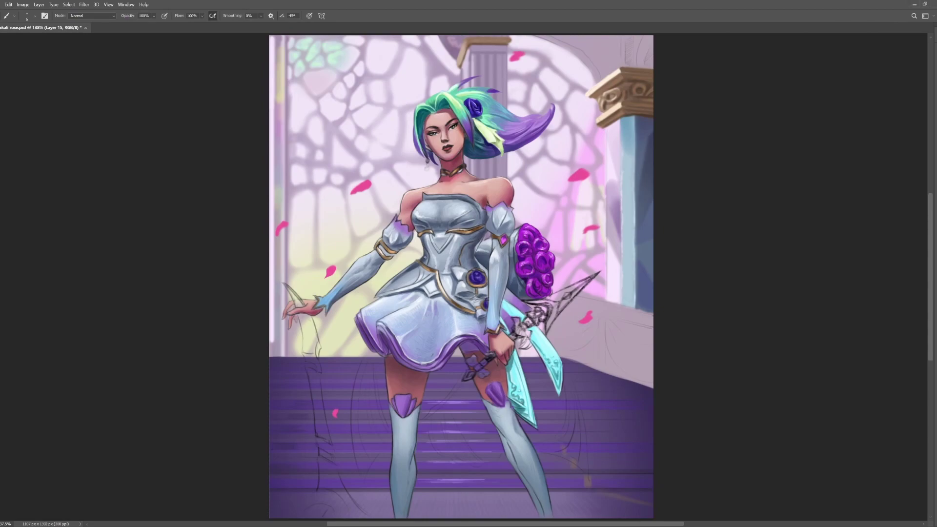
Paint highlights on the extended arm's long glove and speckled texture on the skirt, saving the document.
drag(328, 309, 377, 272)
key(ctrl+s)
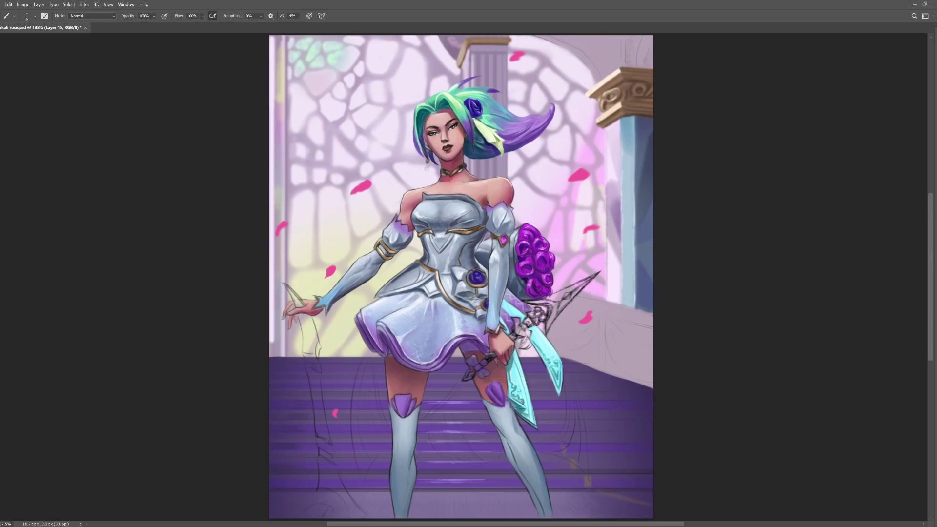
key(ctrl+s)
Paint bright highlights along the bodice's upper trim and bust using a colour sampled from the trim, and save.
alt+click(423, 193)
drag(475, 202, 423, 194)
drag(458, 201, 433, 200)
key(ctrl+s)
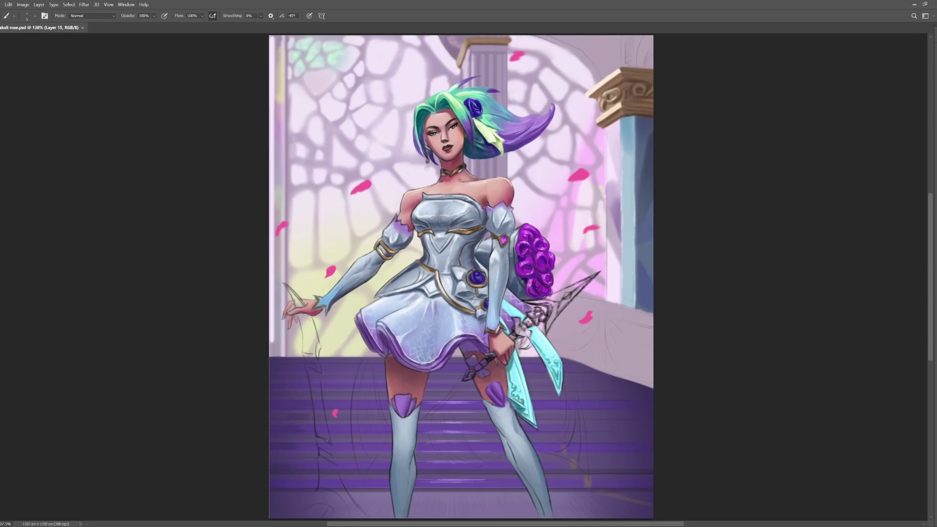
Refine the skin shading around the face and neck on the skin layer, and save the document.
key(ctrl+s)
ctrl+click(440, 109)
ctrl+click(391, 364)
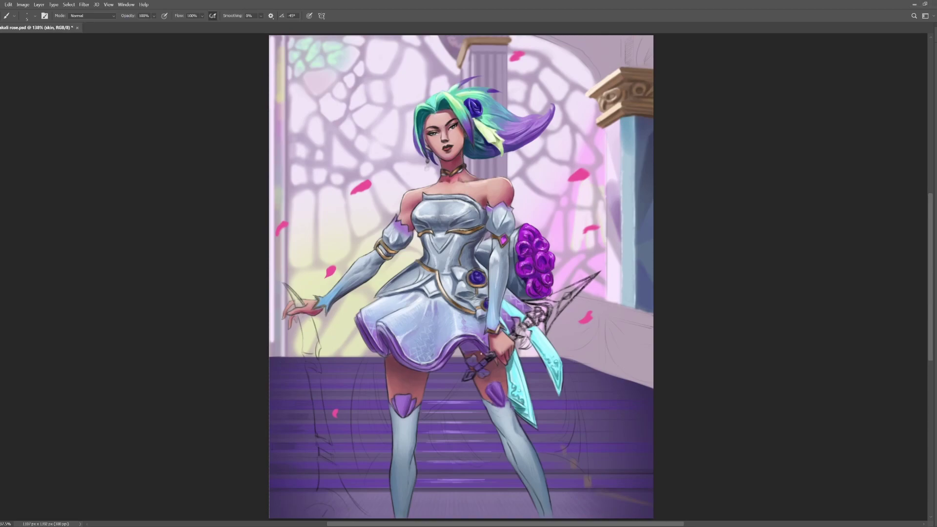
key(r)
key(b)
key(r)
ctrl+click(462, 179)
key(b)
key(ctrl+s)
click(440, 127)
key(ctrl+z)
click(440, 112)
key(0)
key(ctrl+s)
Paint a fine crosshatched pattern of pale lines across the skirt and save the document.
click(398, 326)
key(ctrl+s)
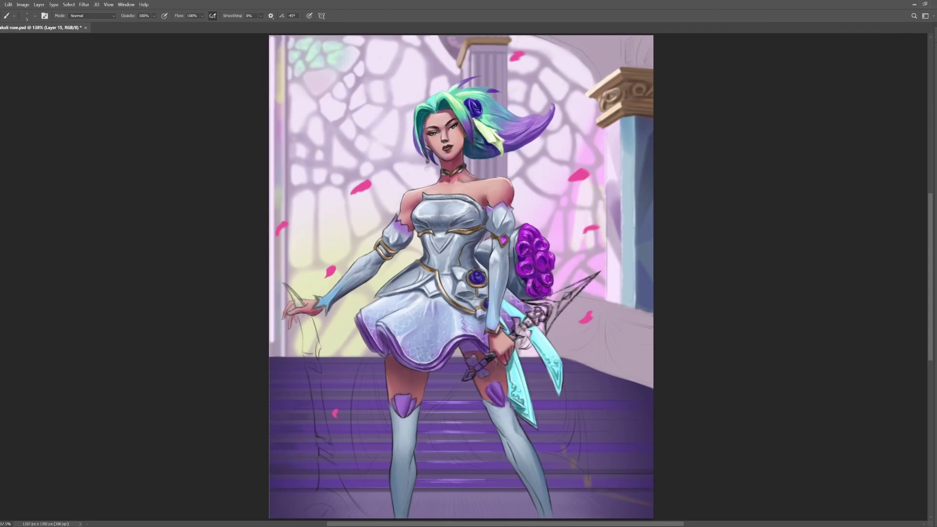
key(e)
key(ctrl+s)
key(b)
drag(370, 313, 359, 319)
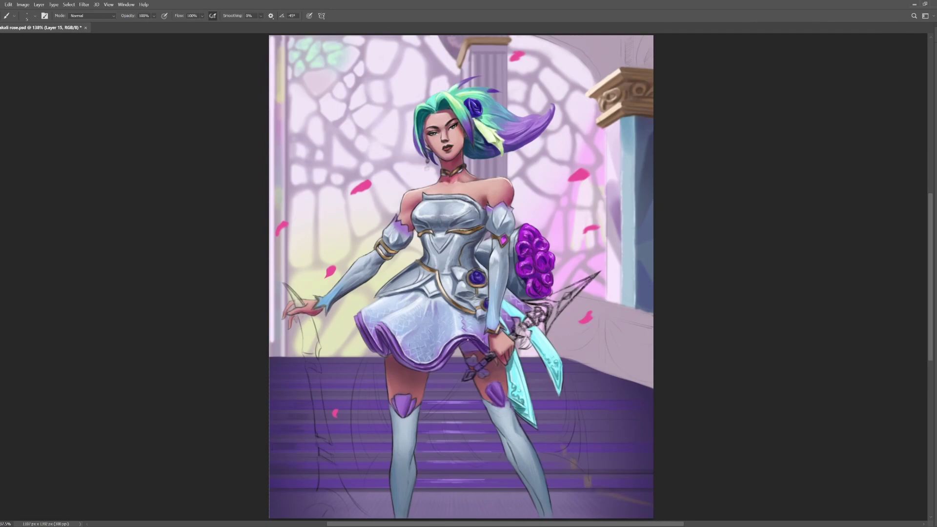
key(ctrl+s)
Draw curved ornamental lines below the knee piece on the straighter leg and paint highlights on its stocking.
mouse_move(404, 421)
mouse_down()
mouse_move(413, 435)
mouse_move(417, 415)
mouse_move(433, 429)
mouse_up()
key(e)
key(b)
drag(427, 388, 435, 378)
drag(376, 377, 382, 392)
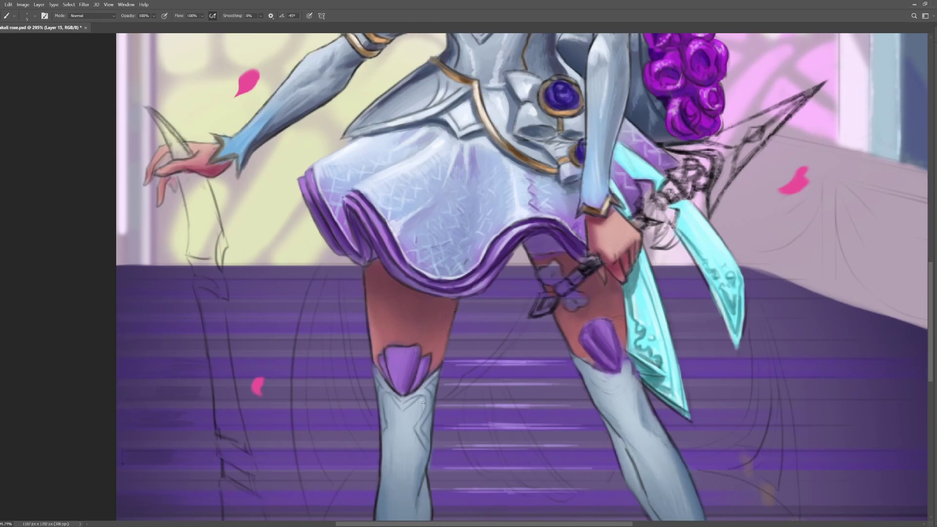
mouse_move(429, 400)
mouse_down()
mouse_move(418, 423)
mouse_move(397, 366)
mouse_move(410, 368)
mouse_up()
drag(380, 398, 385, 374)
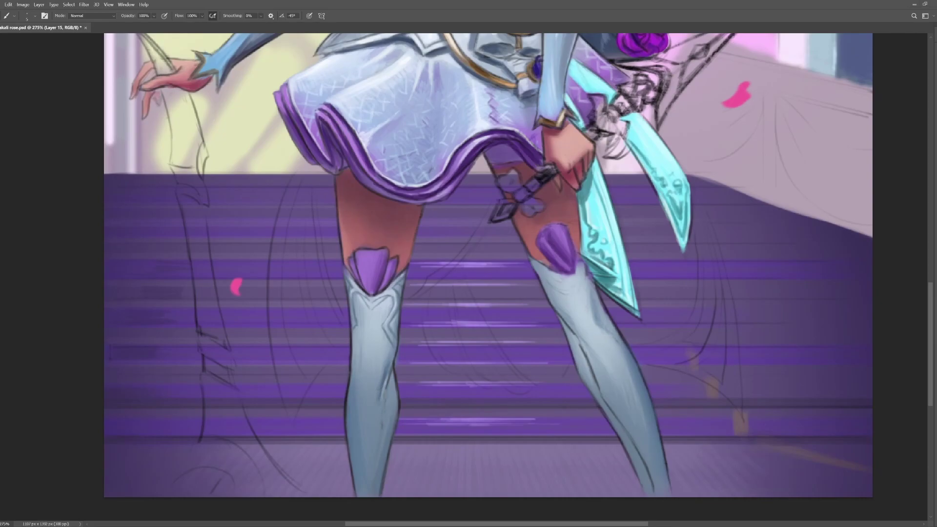
drag(372, 355, 372, 364)
drag(364, 305, 373, 336)
drag(404, 278, 398, 286)
mouse_move(366, 363)
mouse_down()
mouse_move(382, 363)
mouse_move(363, 371)
mouse_move(383, 418)
mouse_up()
Merge the detail layer down and clean the edges of the straighter leg with an enlarged eraser.
key(ctrl+e)
key(e)
drag(390, 459, 383, 491)
key(bracketright)
key(bracketright)
key(bracketright)
key(bracketright)
key(bracketright)
key(bracketright)
key(bracketright)
key(bracketright)
drag(393, 370, 391, 404)
drag(342, 347, 341, 462)
Erase rough outline edges around the two cyan blades and merge the layer down.
drag(411, 295, 423, 285)
drag(603, 290, 612, 312)
drag(605, 166, 638, 305)
mouse_move(609, 271)
mouse_down()
mouse_move(600, 263)
mouse_move(632, 312)
mouse_up()
drag(634, 151, 676, 239)
key(ctrl+e)
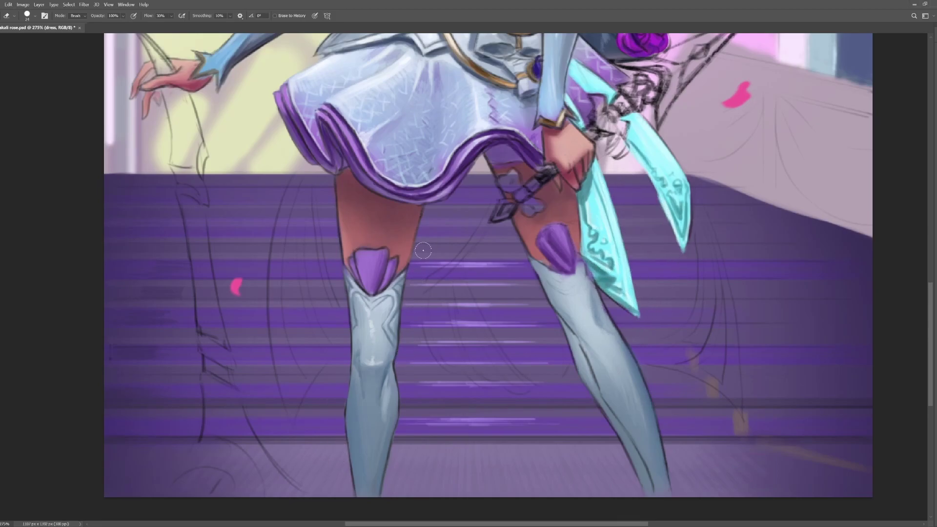
Paint pale lavender highlights and folds on the knee ornament of the straighter leg.
ctrl+click(385, 355)
key(b)
mouse_move(357, 252)
mouse_down()
mouse_move(388, 250)
mouse_move(372, 251)
mouse_up()
drag(349, 264, 396, 258)
mouse_move(360, 253)
mouse_down()
mouse_move(385, 252)
mouse_move(364, 284)
mouse_move(385, 263)
mouse_up()
drag(388, 280, 394, 267)
Paint lavender highlights on the other knee ornament and draw matching decorative lines on the stocking below it.
key(r)
key(b)
key(r)
mouse_move(538, 233)
mouse_down()
mouse_move(563, 227)
mouse_move(577, 282)
mouse_up()
key(b)
mouse_move(577, 282)
mouse_down()
mouse_move(549, 284)
mouse_move(562, 317)
mouse_up()
drag(591, 286, 598, 298)
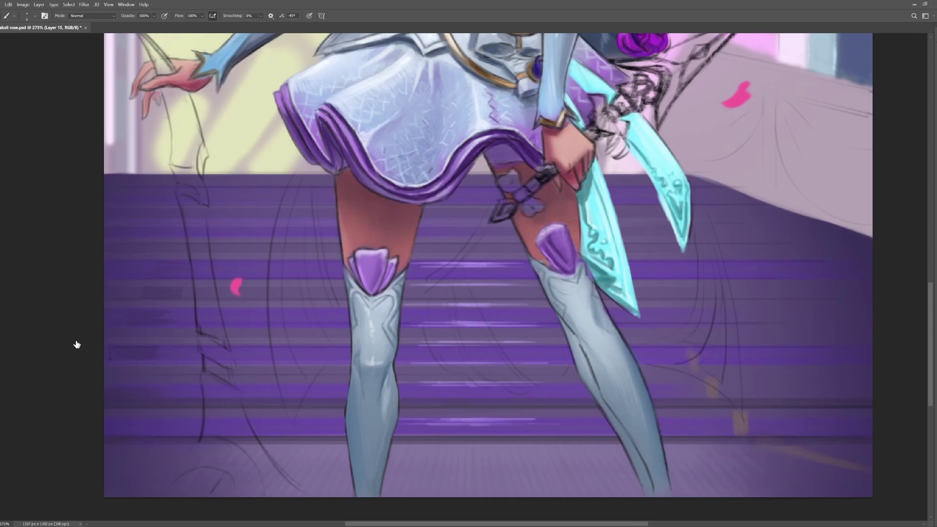
Shade the knee area of the angled leg's stocking with a larger brush and soften the result.
ctrl+click(373, 239)
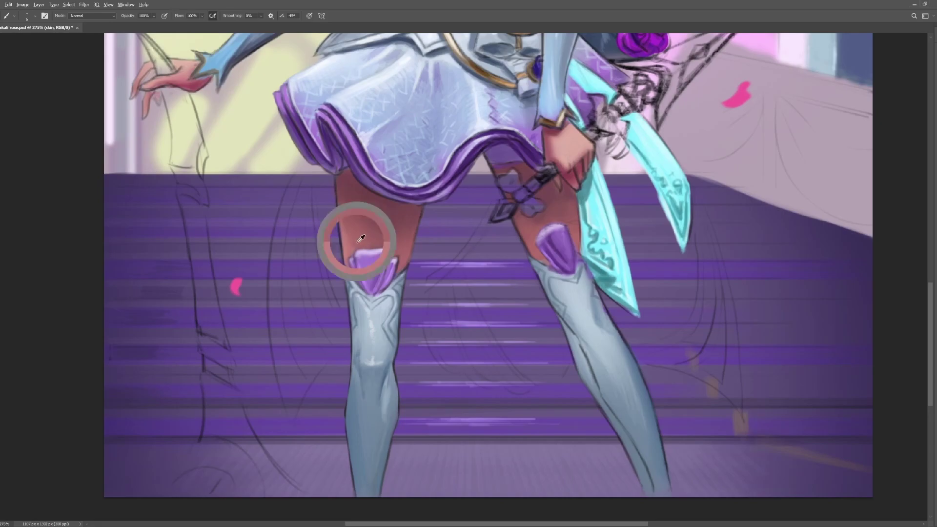
ctrl+click(586, 300)
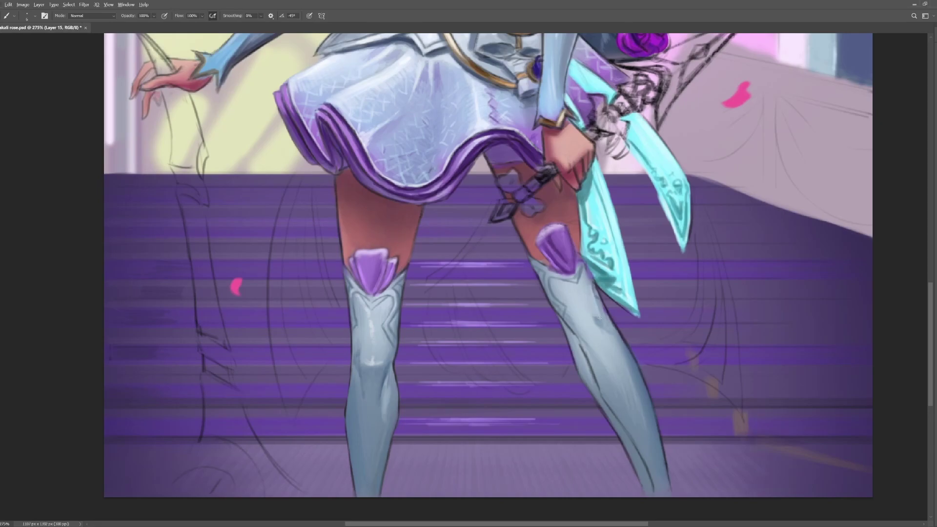
key(bracketright)
key(bracketright)
key(bracketright)
mouse_move(602, 340)
mouse_down()
mouse_move(602, 354)
mouse_move(579, 289)
mouse_up()
key(bracketleft)
key(bracketleft)
key(bracketleft)
key(bracketleft)
key(bracketleft)
key(e)
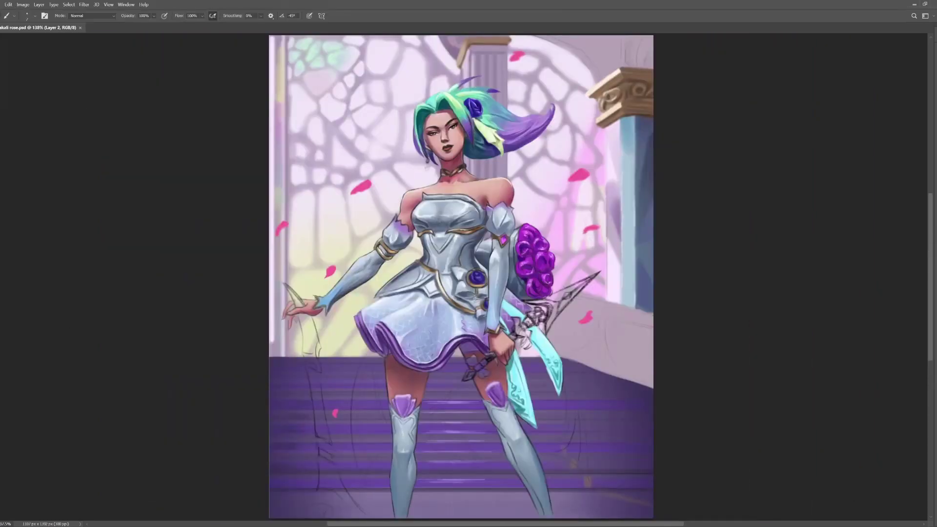
Paint loose strands at the top of the hair and split the purple trailing ends into finer locks.
ctrl+click(454, 111)
click(487, 92)
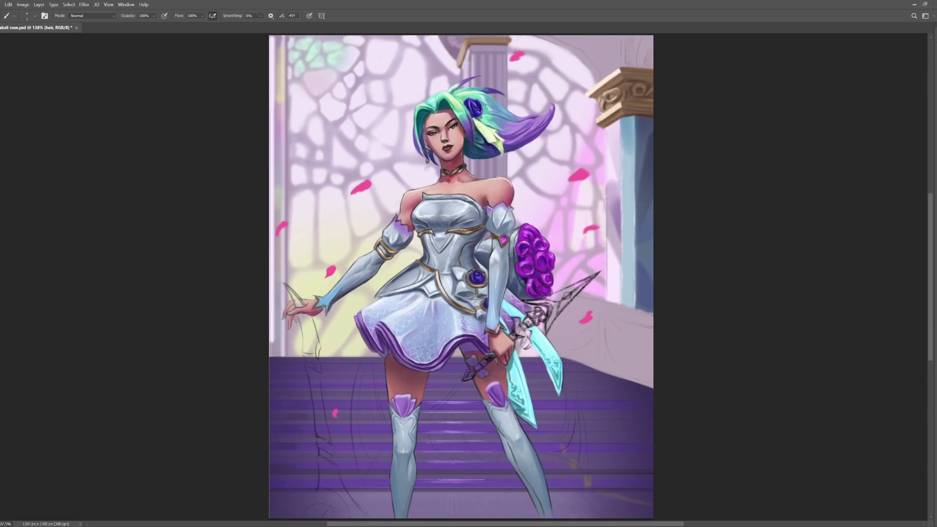
key(e)
key(b)
drag(509, 154, 531, 149)
drag(515, 150, 537, 141)
key(e)
key(b)
key(e)
key(b)
Paint dangling earrings on a new layer, save, and set the eraser to 30% opacity on a lower layer.
key(ctrl+shift+alt+n)
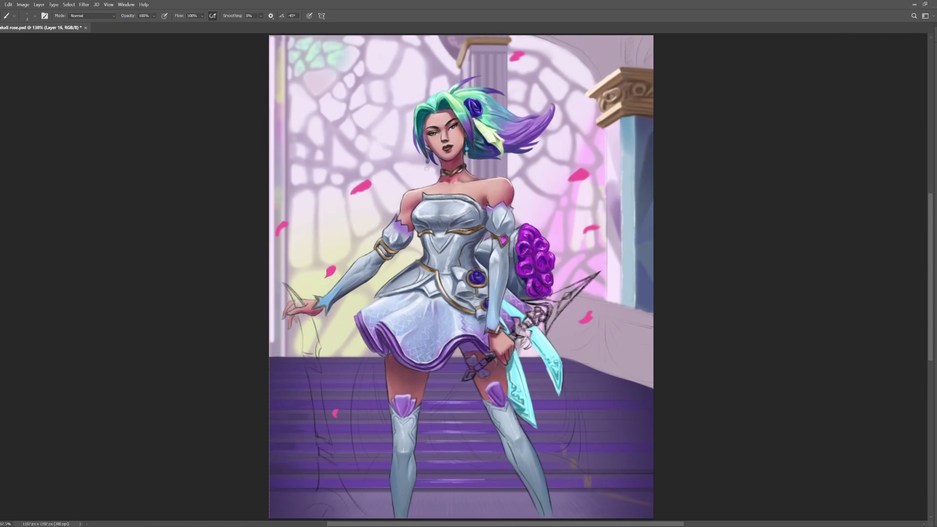
key(ctrl+s)
key(alt+[)
key(e)
key(alt+[)
key(3)
key(shift+0)
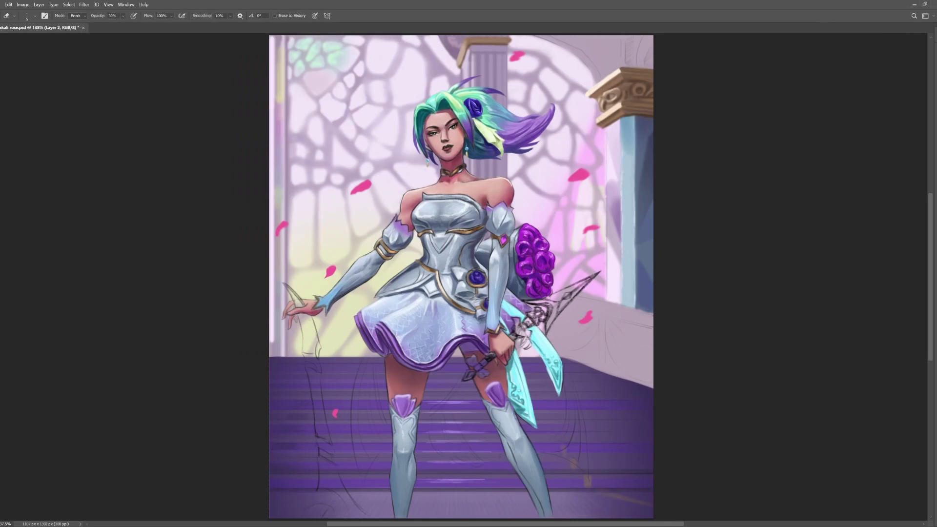
Recolour the lips in a soft red on the skin layer, lighten their outline, and save.
key(alt+])
key(b)
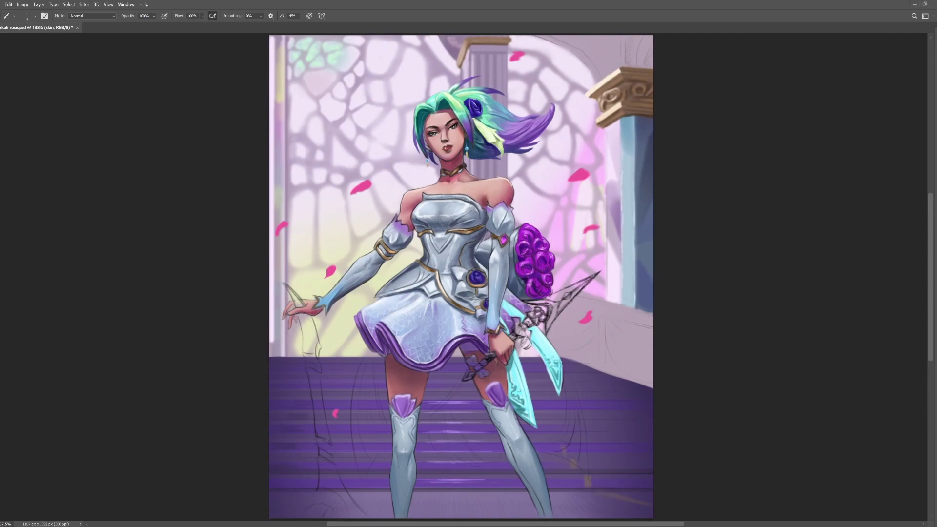
key(alt+[)
key(e)
key(alt+])
key(b)
key(ctrl+s)
Touch up the ornament at the hip on the dress layer, add a new layer, and save.
ctrl+click(348, 287)
drag(493, 305, 489, 315)
key(ctrl+s)
key(ctrl+shift+alt+n)
key(ctrl+s)
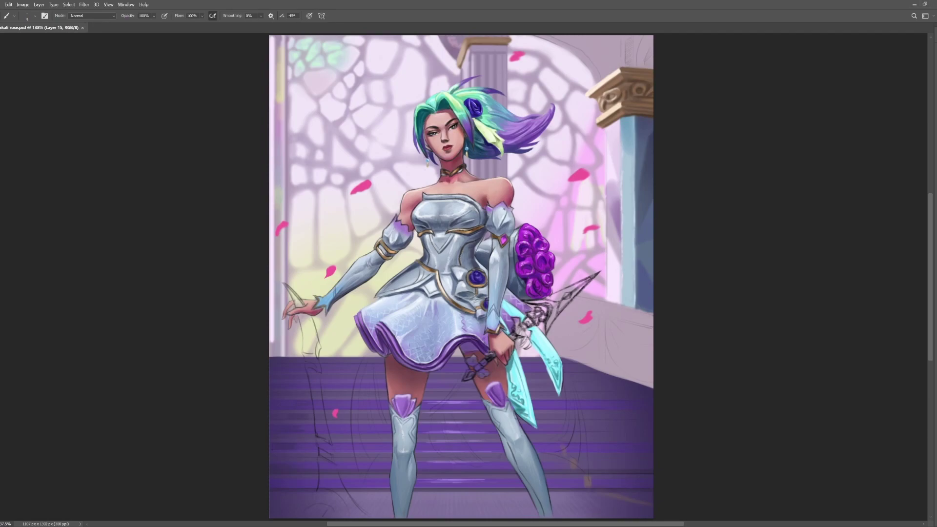
Block in the dagger's guard in gold and lavender over the sketch on a new layer.
ctrl+click(536, 320)
key(ctrl+shift+alt+n)
key(ctrl+s)
key(bracketright)
drag(538, 318, 552, 304)
mouse_move(549, 326)
mouse_down()
mouse_move(556, 310)
mouse_move(519, 336)
mouse_move(520, 325)
mouse_move(598, 274)
mouse_move(512, 322)
mouse_up()
key(e)
key(b)
key(e)
key(b)
Paint the dagger's lavender grip and its white and gold pommel with a smaller brush, and save.
key(bracketleft)
key(bracketleft)
drag(464, 377, 472, 370)
mouse_move(473, 372)
mouse_down()
mouse_move(467, 380)
mouse_move(470, 362)
mouse_move(484, 373)
mouse_move(483, 362)
mouse_up()
key(ctrl+s)
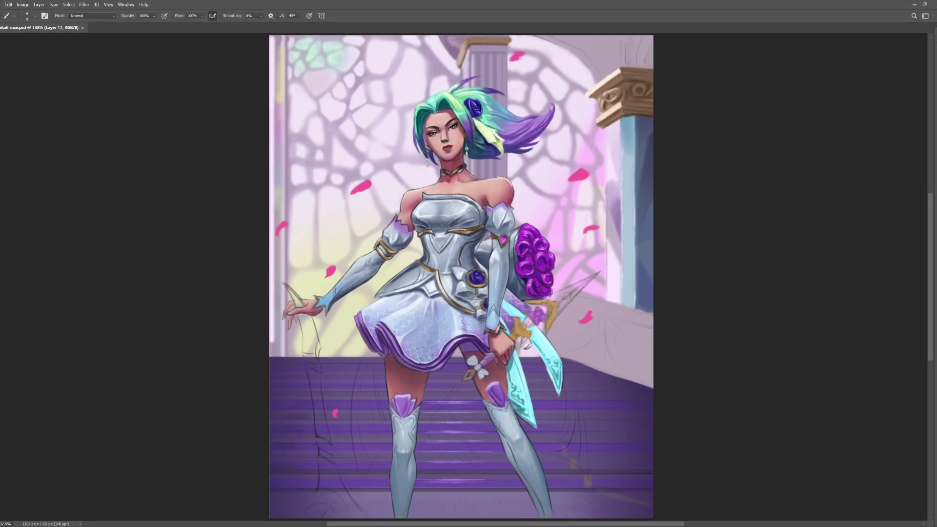
Fill the dagger's pointed blade in grey, paint pale highlights along it, and save the document.
mouse_move(558, 292)
mouse_down()
mouse_move(534, 299)
mouse_move(550, 318)
mouse_up()
key(ctrl+s)
key(ctrl+s)
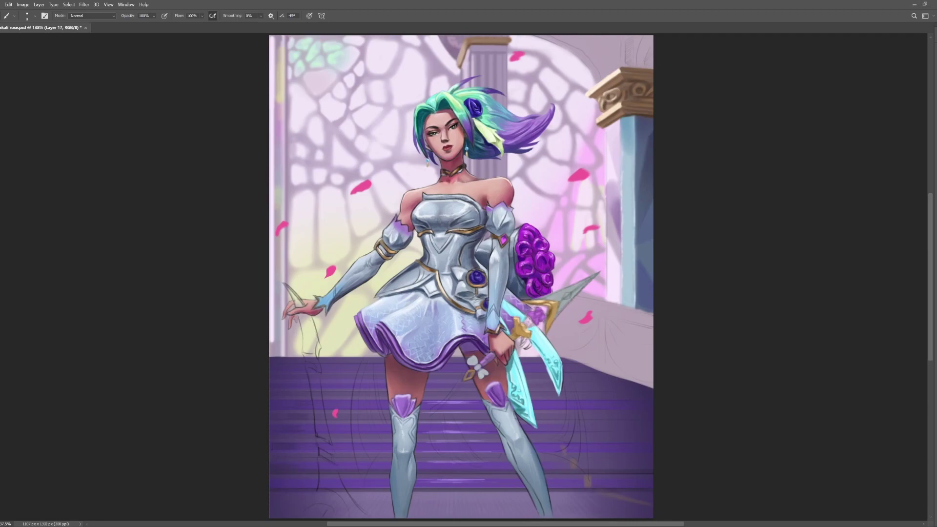
key(ctrl+s)
mouse_move(561, 292)
mouse_down()
mouse_move(535, 299)
mouse_move(589, 278)
mouse_up()
mouse_move(533, 299)
mouse_down()
mouse_move(555, 295)
mouse_move(557, 313)
mouse_move(595, 276)
mouse_up()
key(ctrl+s)
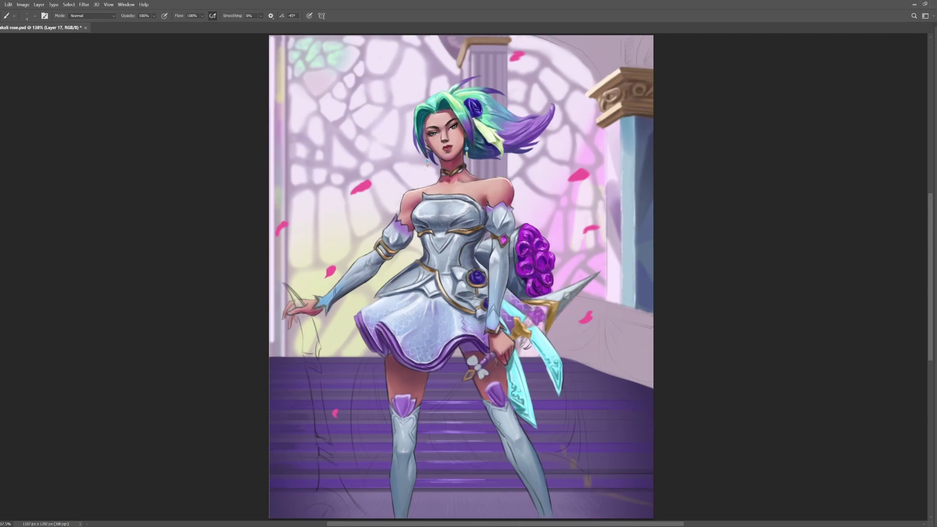
Refine the gold trim on the dagger's guard and the details on its pommel, saving the document.
mouse_move(551, 312)
mouse_down()
mouse_move(547, 326)
mouse_move(555, 307)
mouse_up()
key(ctrl+s)
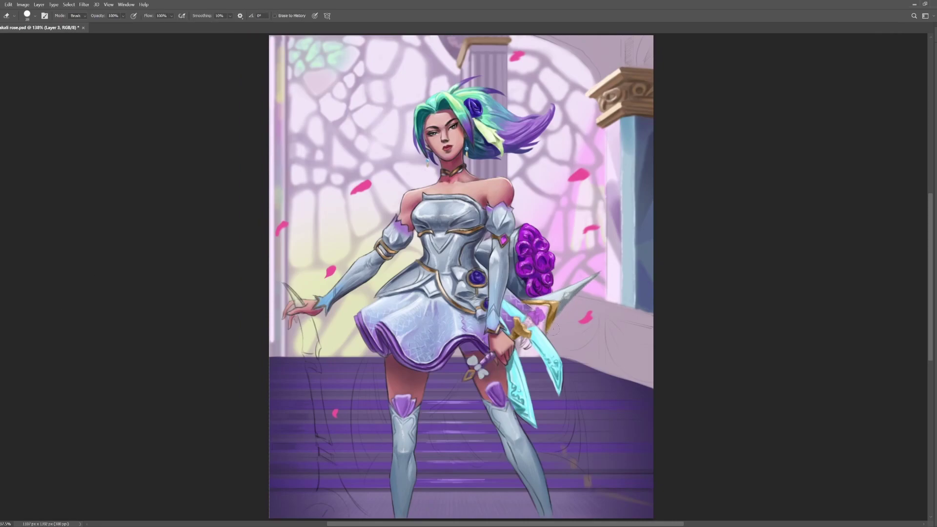
key(ctrl+z)
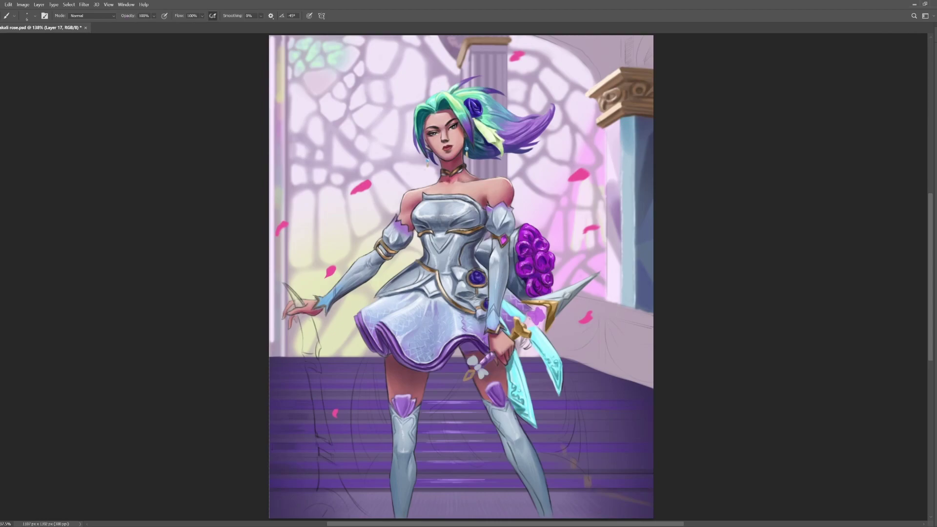
key(ctrl+s)
key(ctrl+s)
ctrl+click(512, 320)
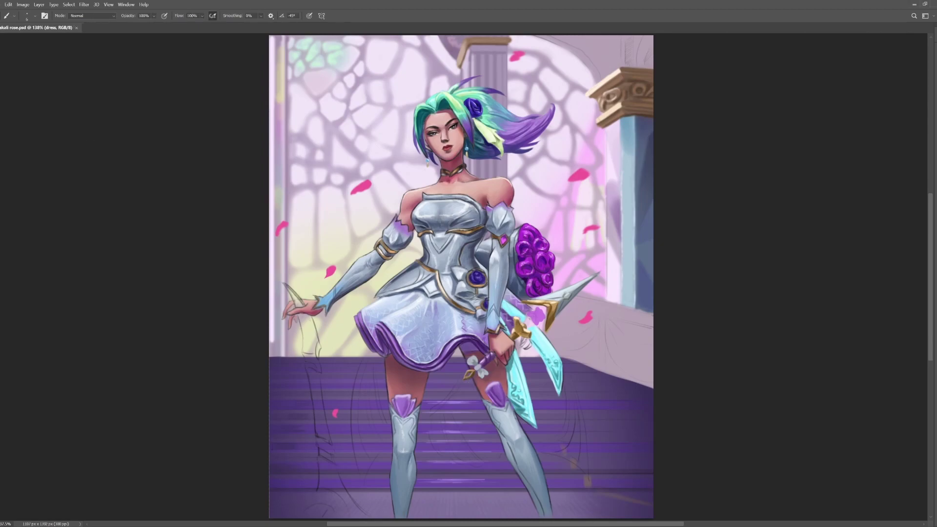
Erase the leftover sketch lines below the dagger's guard and save the document.
ctrl+click(527, 346)
key(e)
drag(528, 343, 520, 348)
key(ctrl+s)
key(b)
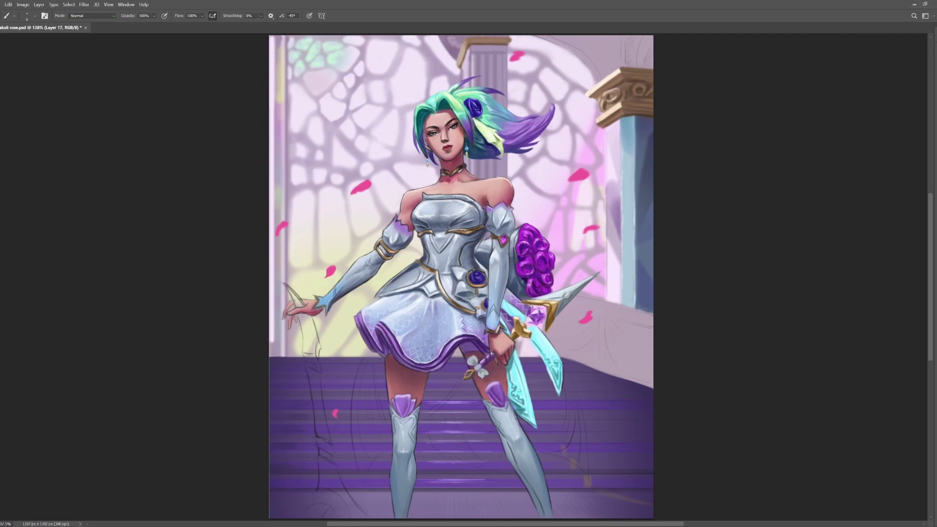
Brighten the faceted purple gem in the dagger's guard and paint fine texture on the gloves and stockings.
key(e)
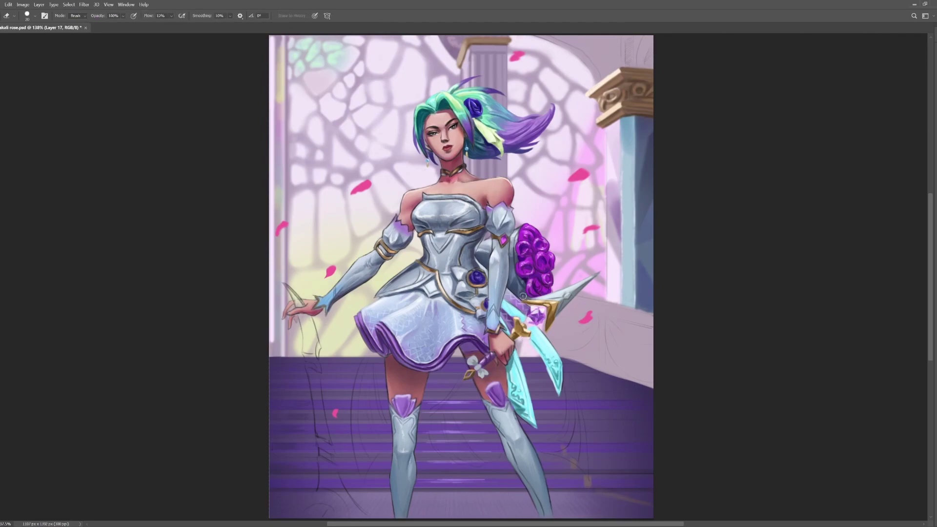
key(ctrl+z)
key(ctrl+z)
key(b)
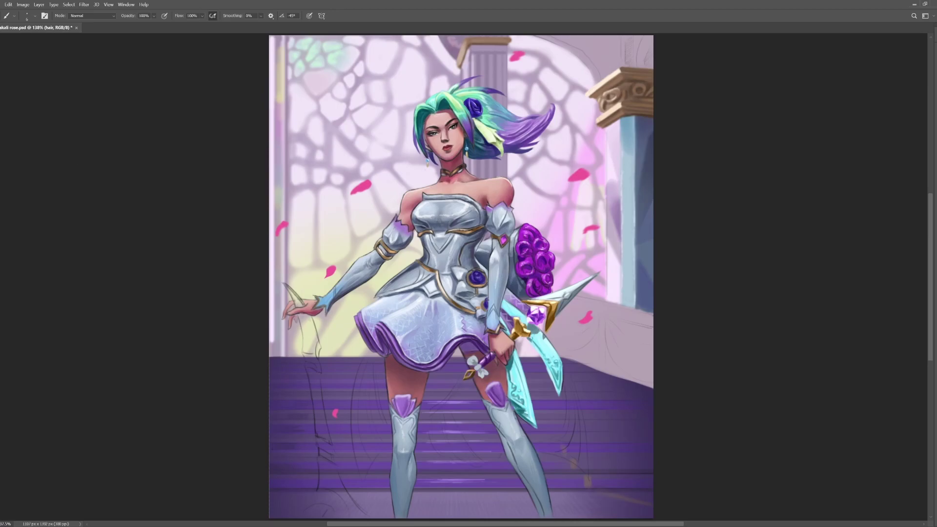
key(ctrl+shift+alt+n)
key(z)
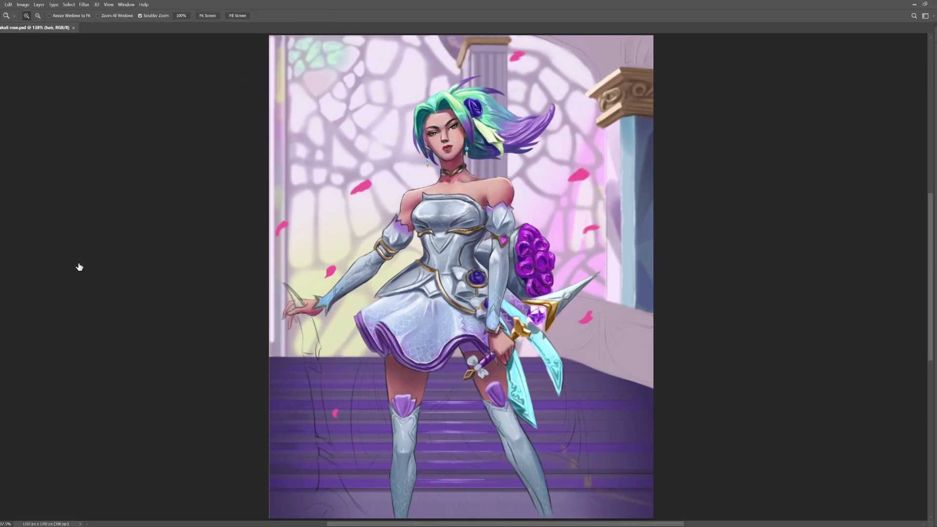
Deepen the contrast of the hair, dress and bouquet layers with Levels adjustments.
key(ctrl+l)
key(Return)
key(ctrl+l)
key(Return)
key(ctrl+l)
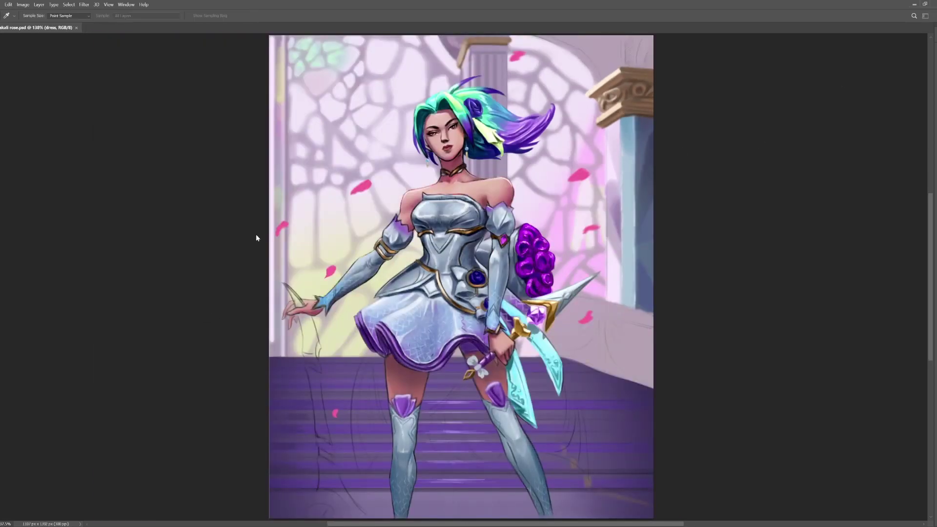
key(Return)
Adjust the skin's Levels and enrich the character's colours with Hue/Saturation adjustments.
key(ctrl+l)
drag(138, 283, 149, 277)
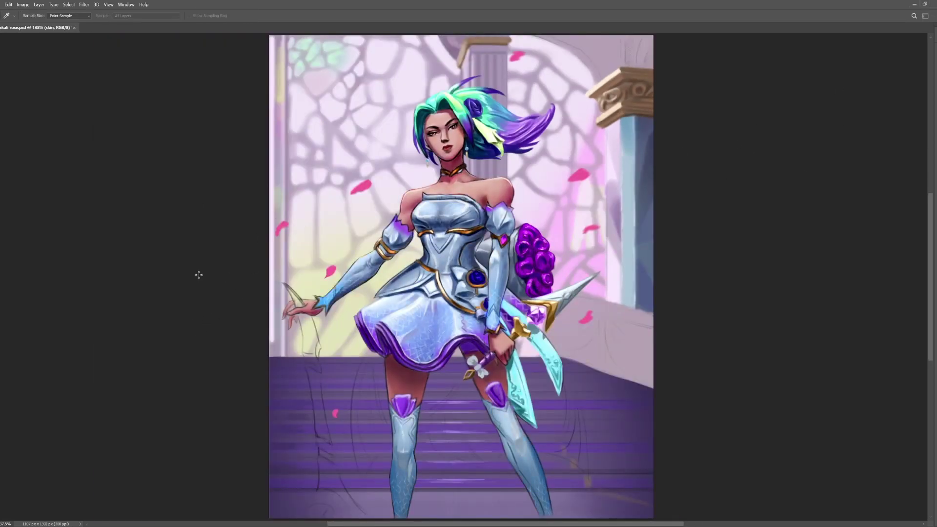
key(Return)
key(ctrl+u)
key(Return)
click(758, 143)
key(ctrl+u)
drag(137, 283, 159, 278)
key(Return)
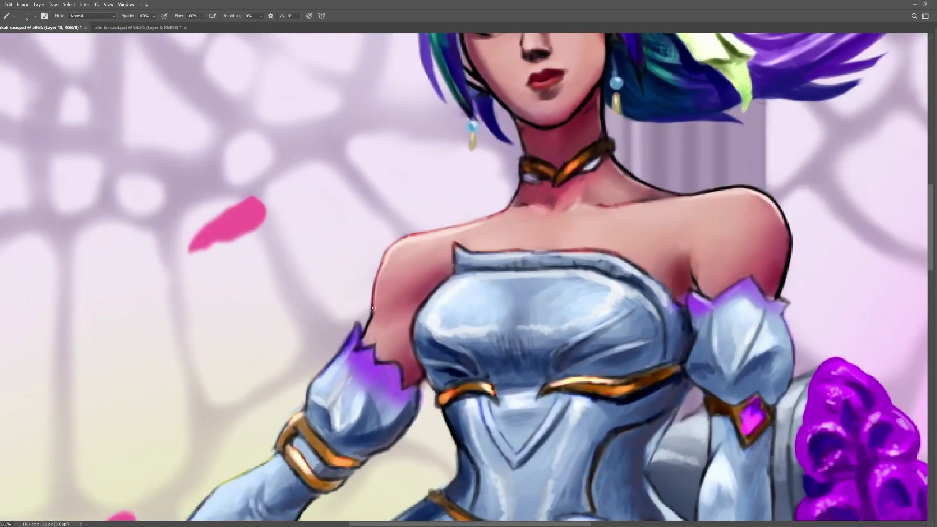
Paint clean dark outlines along the character's shoulder, upper arm and neck.
drag(363, 270, 429, 211)
mouse_move(393, 272)
mouse_down()
mouse_move(452, 214)
mouse_move(466, 167)
mouse_up()
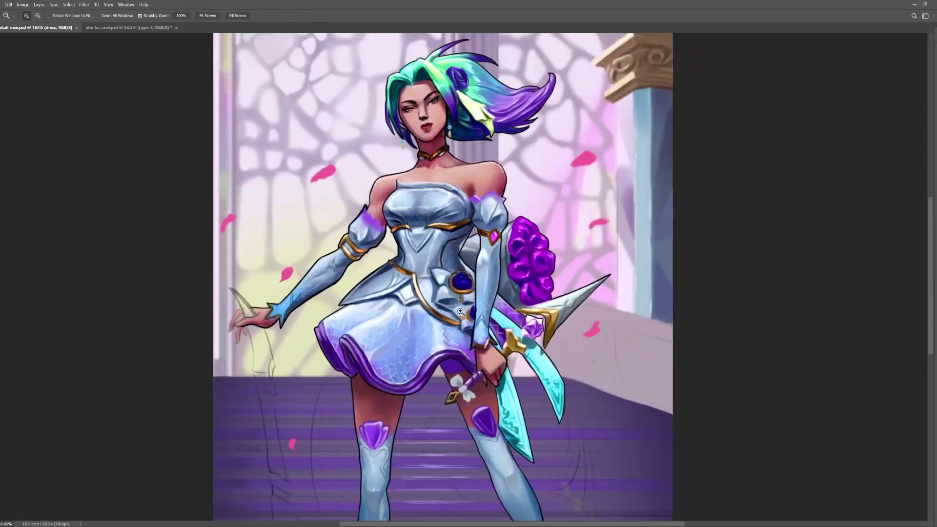
drag(460, 311, 487, 353)
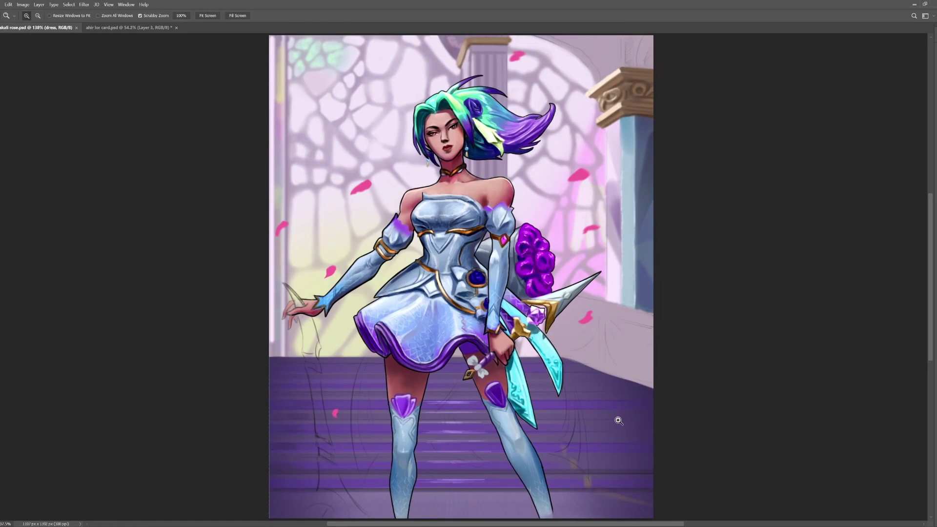
drag(466, 179, 518, 179)
Repaint the purple glove cuffs with a scalloped edge, refine the corset shading and save the document.
key(b)
mouse_move(321, 259)
mouse_down()
mouse_move(351, 295)
mouse_move(318, 267)
mouse_up()
key(r)
key(b)
key(ctrl+s)
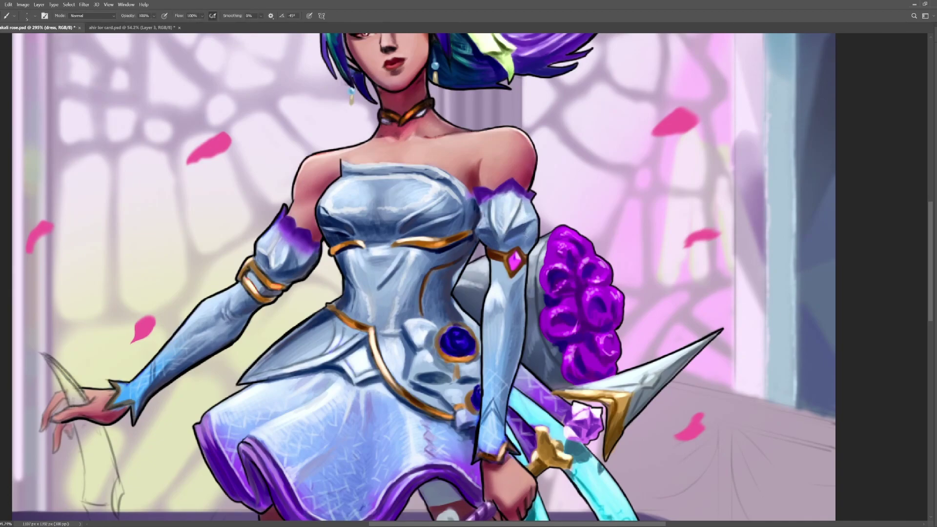
Paint shading and highlights on the waist panels and hip bow, merge them into the dress layer and save.
drag(275, 277, 301, 221)
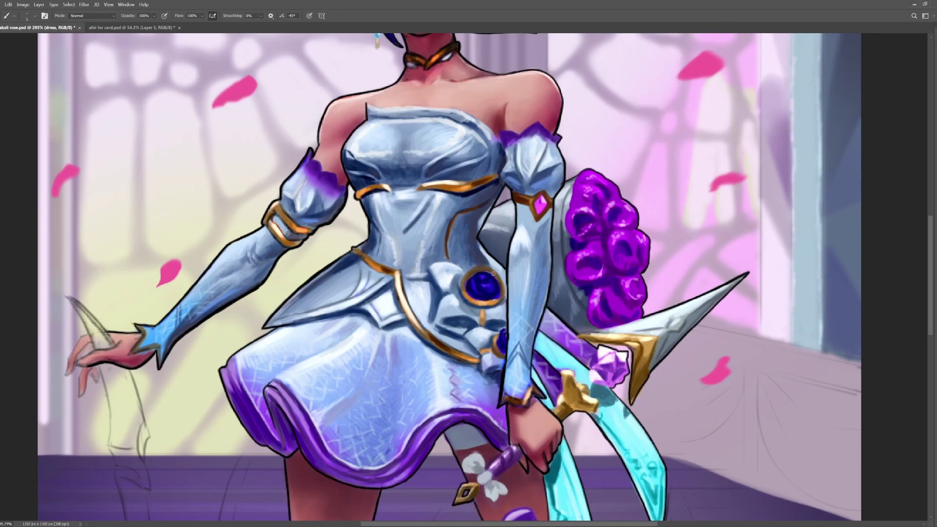
key(e)
key(b)
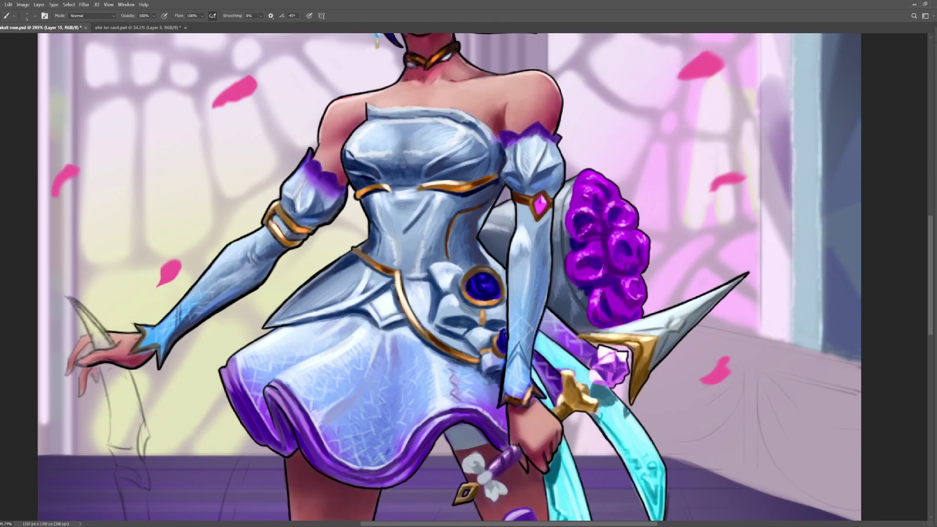
drag(369, 316, 387, 331)
drag(342, 320, 286, 326)
mouse_move(319, 317)
mouse_down()
mouse_move(269, 325)
mouse_move(326, 273)
mouse_up()
drag(442, 295, 434, 279)
mouse_move(457, 322)
mouse_down()
mouse_move(474, 320)
mouse_move(463, 320)
mouse_up()
mouse_move(488, 324)
mouse_down()
mouse_move(505, 323)
mouse_move(505, 331)
mouse_move(470, 382)
mouse_move(497, 385)
mouse_move(469, 382)
mouse_up()
key(ctrl+e)
key(ctrl+s)
Clean up the dress around the hip ornament beside the gloved hand and save the document.
ctrl+click(506, 338)
key(e)
key(ctrl+s)
key(b)
ctrl+click(459, 352)
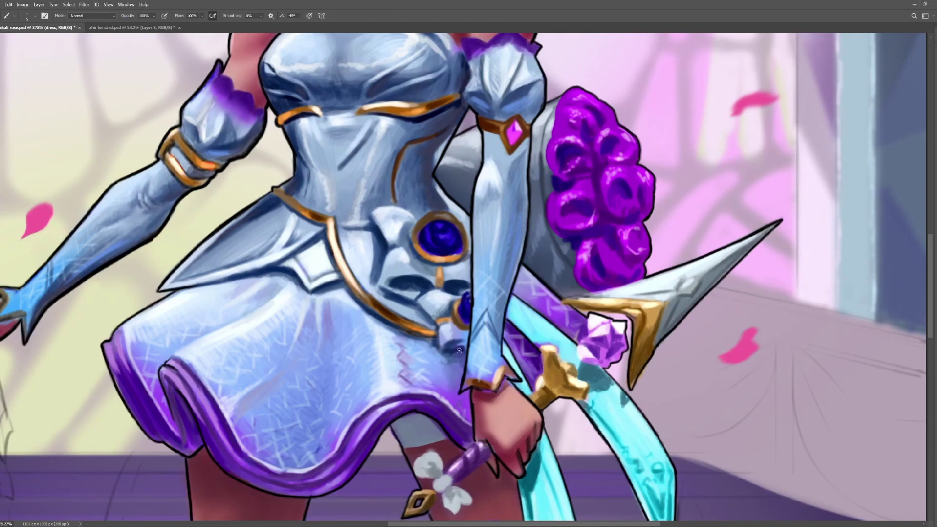
key(ctrl+s)
key(z)
key(ctrl+1)
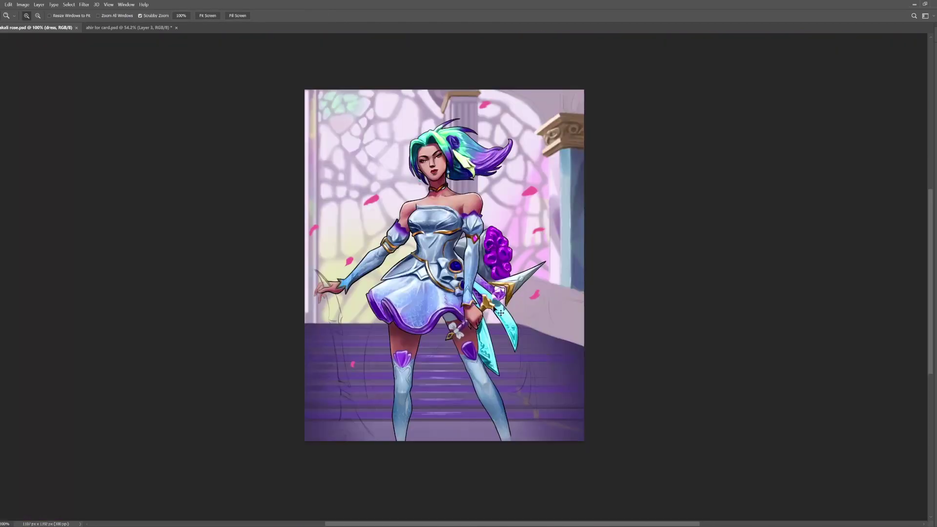
key(ctrl+0)
Fill lassoed shapes with translucent pale blue for the dress's outer fabric tails on both sides of the legs.
mouse_move(370, 349)
mouse_down()
mouse_move(356, 390)
mouse_move(418, 327)
mouse_move(432, 410)
mouse_move(447, 378)
mouse_up()
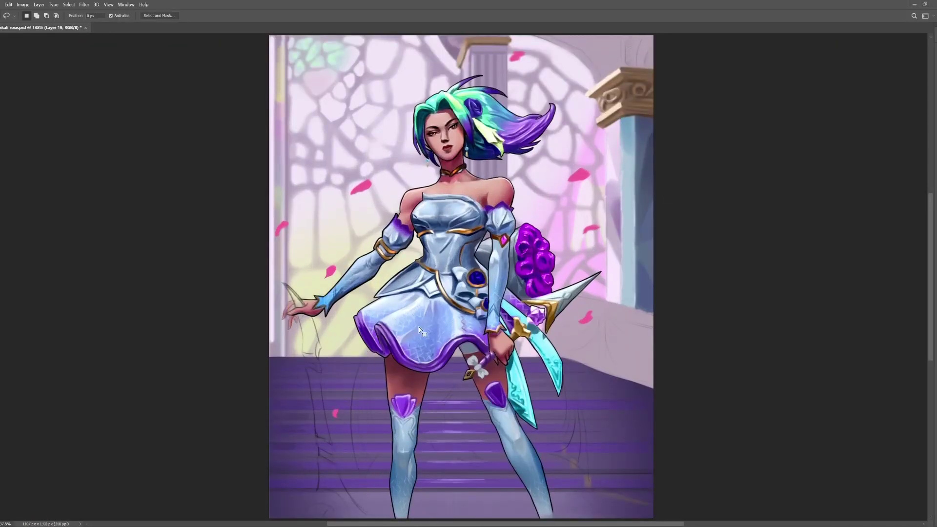
key(b)
key(ctrl+d)
key(l)
mouse_move(582, 478)
mouse_down()
mouse_move(512, 410)
mouse_move(583, 468)
mouse_up()
key(ctrl+shift+alt+n)
key(b)
drag(535, 397, 561, 439)
key(ctrl+d)
key(l)
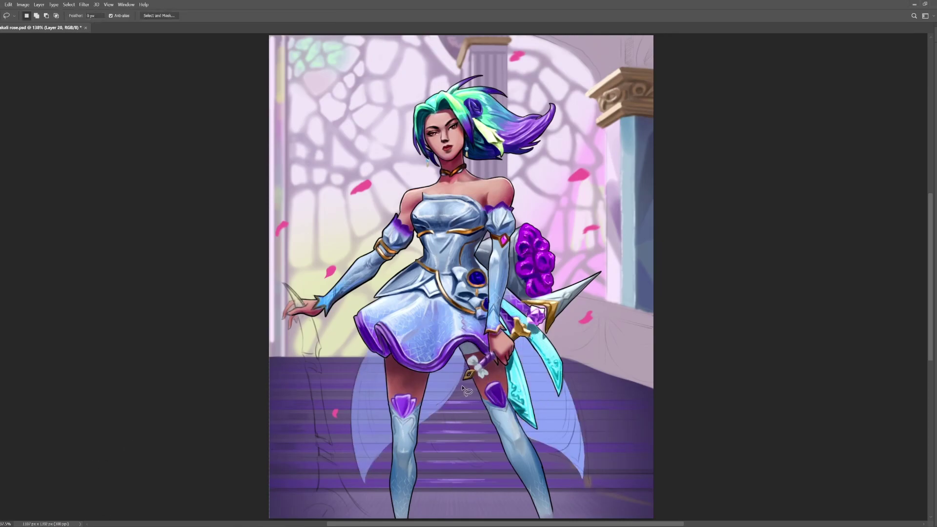
Add a translucent pale blue fabric tail between the legs and soften it with the eraser.
mouse_move(455, 420)
mouse_down()
mouse_move(439, 433)
mouse_move(452, 380)
mouse_up()
key(b)
mouse_move(446, 439)
mouse_down()
mouse_move(479, 470)
mouse_move(441, 415)
mouse_move(469, 451)
mouse_up()
drag(436, 421, 473, 454)
key(ctrl+d)
key([)
key([)
key([)
key([)
drag(448, 406, 458, 442)
key(e)
drag(450, 388, 436, 407)
Fade the outer fabric tails with the eraser and paint lighter edges and folds on a new layer.
key(z)
key(5)
key(alt+[)
key(e)
drag(353, 385, 352, 442)
drag(568, 450, 574, 391)
key(ctrl+alt+shift+n)
key(b)
mouse_move(366, 360)
mouse_down()
mouse_move(357, 452)
mouse_move(369, 444)
mouse_up()
drag(365, 479, 390, 444)
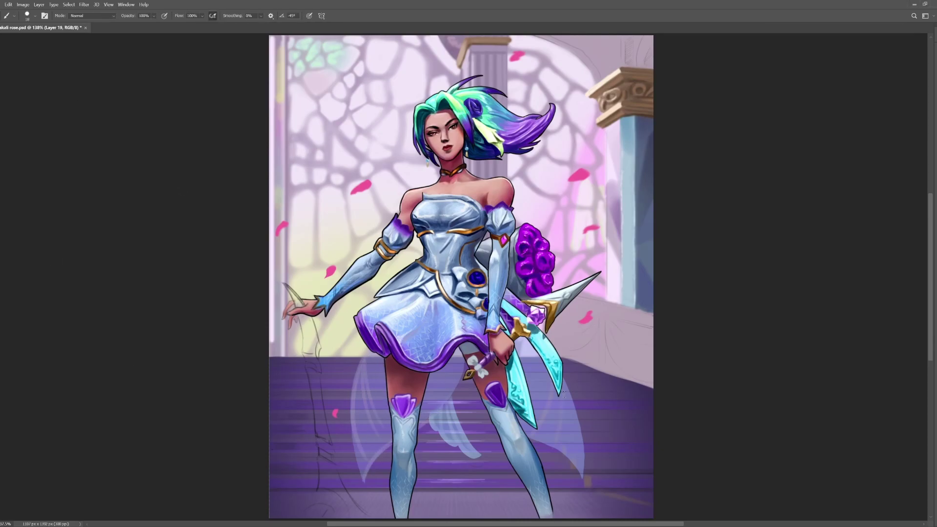
Try brightening the translucent fabric tails with a large soft brush in Color Dodge mode.
click(99, 146)
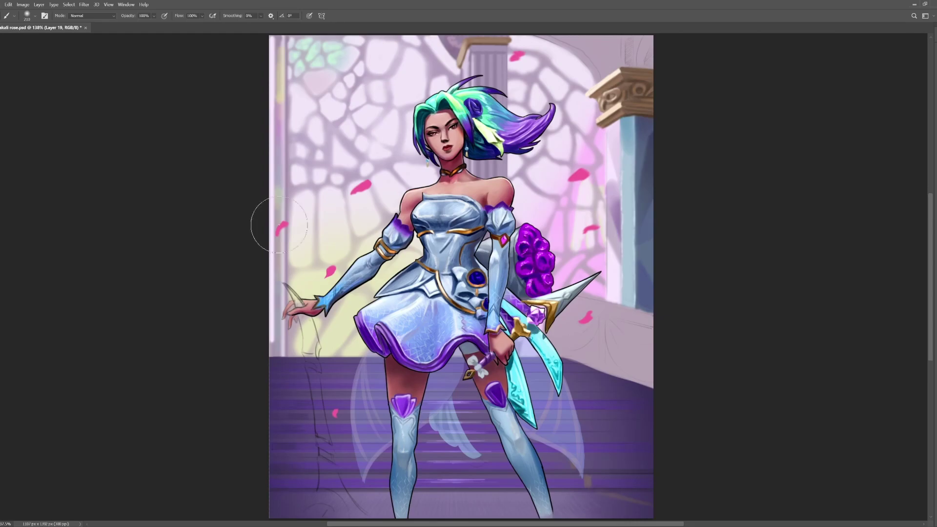
click(91, 15)
click(83, 117)
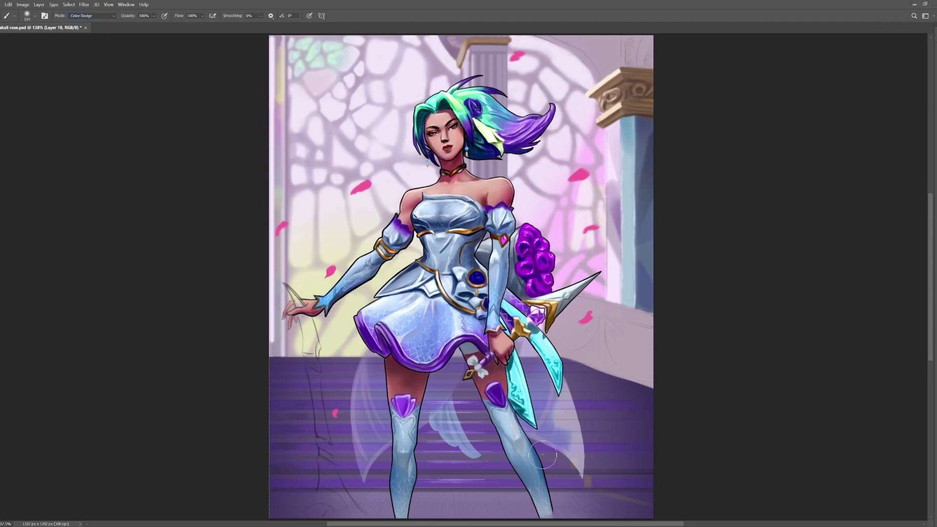
key(3)
key(ctrl+z)
key(shift+alt+n)
Block in the upper gold grip of the weapon under the outstretched hand, using the bracelet's gold colour.
click(420, 416)
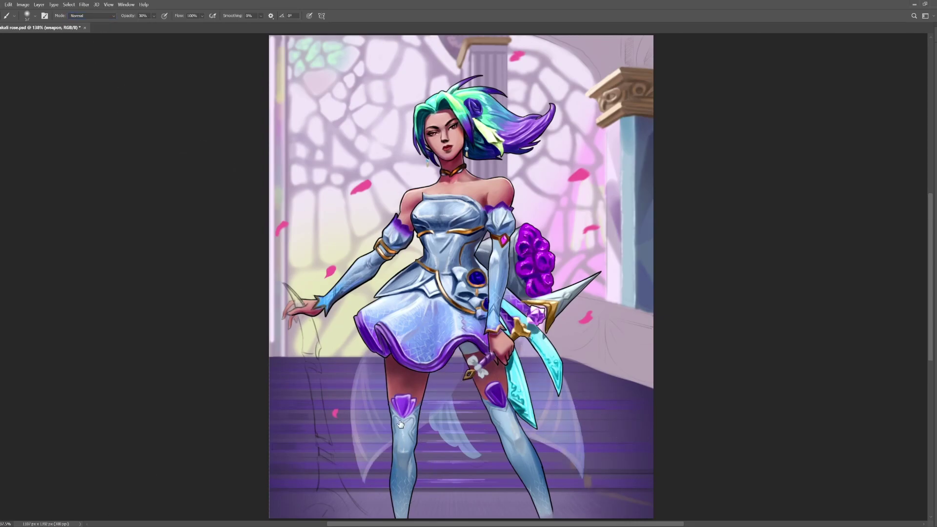
alt+click(385, 245)
key([)
key([)
key([)
key([)
key([)
key([)
key([)
mouse_move(295, 296)
mouse_down()
mouse_move(314, 356)
mouse_move(301, 362)
mouse_move(328, 443)
mouse_up()
key(ctrl+z)
key(e)
key(b)
key(e)
drag(289, 328, 291, 367)
Block in the weapon's lavender shaft, gold bands and curved lower end, and erase the leftover sketch lines.
key(b)
drag(320, 439, 342, 486)
key(e)
key(b)
mouse_move(337, 466)
mouse_down()
mouse_move(319, 456)
mouse_move(362, 515)
mouse_move(332, 463)
mouse_up()
key(e)
key(b)
key(alt+[)
mouse_move(319, 479)
mouse_down()
mouse_move(317, 490)
mouse_move(349, 513)
mouse_up()
key(e)
ctrl+click(304, 296)
drag(321, 355, 288, 288)
key(b)
mouse_move(318, 409)
mouse_down()
mouse_move(331, 461)
mouse_move(371, 439)
mouse_up()
key(z)
key(ctrl+0)
ctrl+click(291, 294)
key(b)
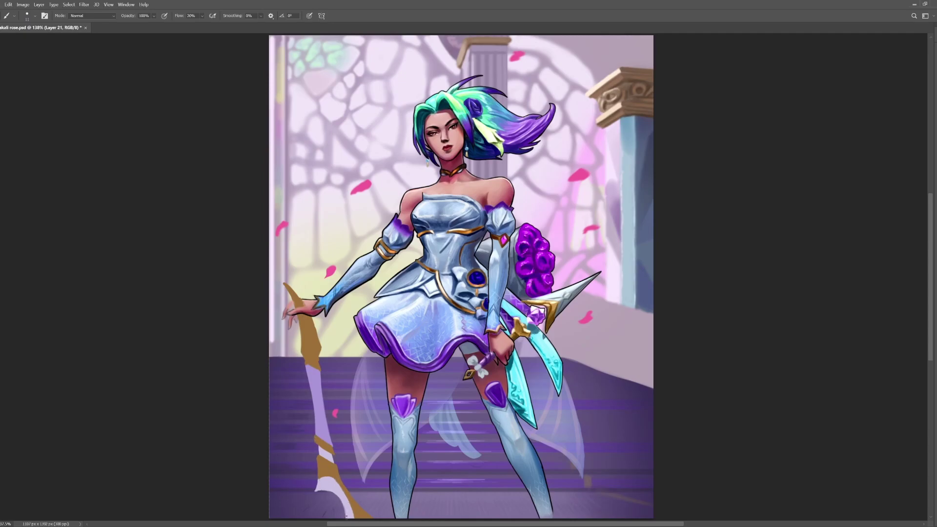
Shade the weapon's lavender shaft with darker violet along its length.
click(40, 435)
click(40, 434)
click(99, 460)
click(50, 262)
drag(311, 362, 303, 428)
drag(305, 390, 321, 432)
key(period)
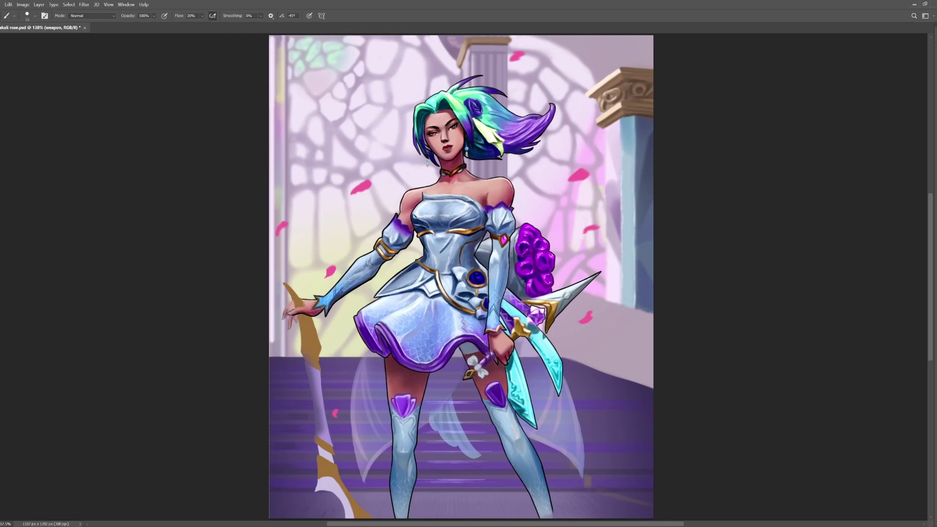
drag(309, 332, 342, 333)
drag(342, 382, 349, 301)
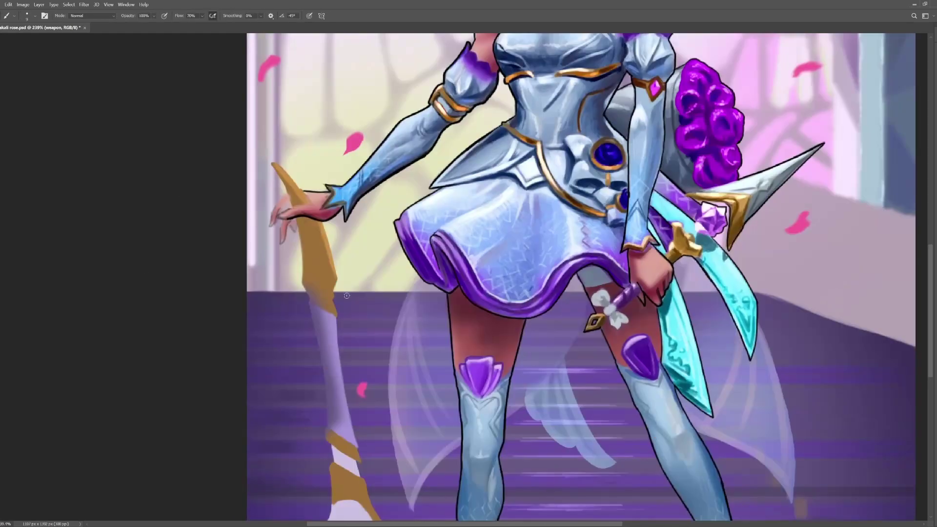
key(bracketright)
key(bracketright)
key(bracketright)
drag(331, 402, 317, 319)
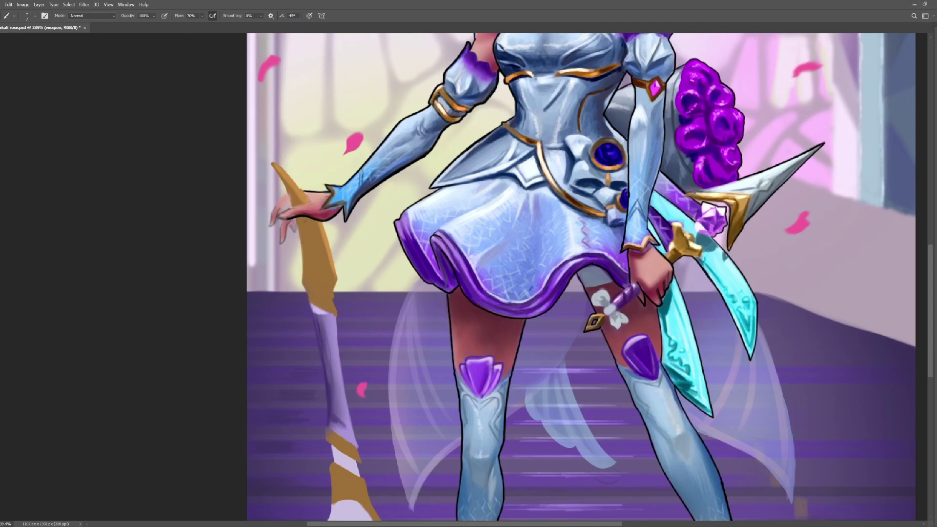
Paint shadows on the weapon's gold grip, bands and curved lower end.
key(ctrl+0)
key(comma)
mouse_move(314, 371)
mouse_down()
mouse_move(327, 439)
mouse_move(312, 368)
mouse_up()
drag(315, 493, 344, 510)
alt+right_click(324, 450)
drag(328, 454, 319, 445)
alt+right_click(298, 347)
drag(308, 355, 303, 319)
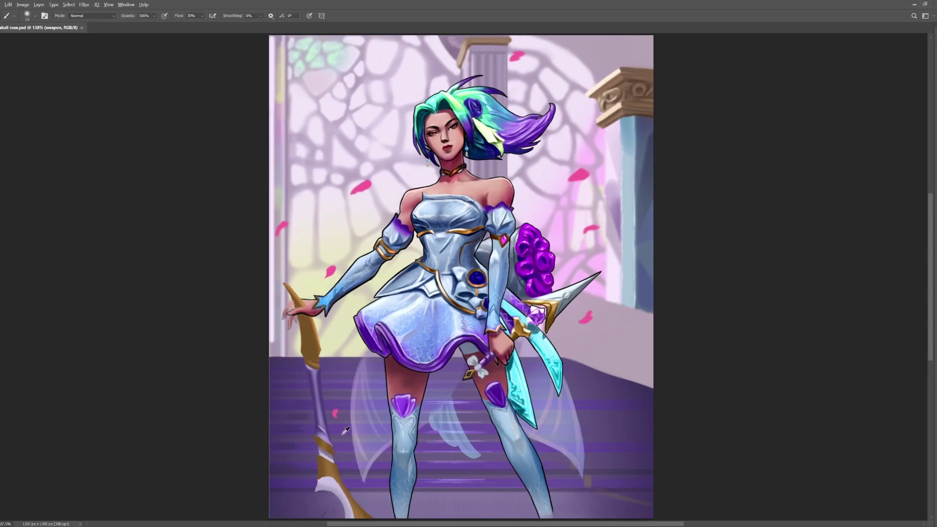
Blend soft shading at 30% opacity over the weapon's gold grip, shaft and lower fittings.
key(period)
key(3)
key(bracketright)
drag(304, 316, 309, 341)
drag(301, 307, 286, 285)
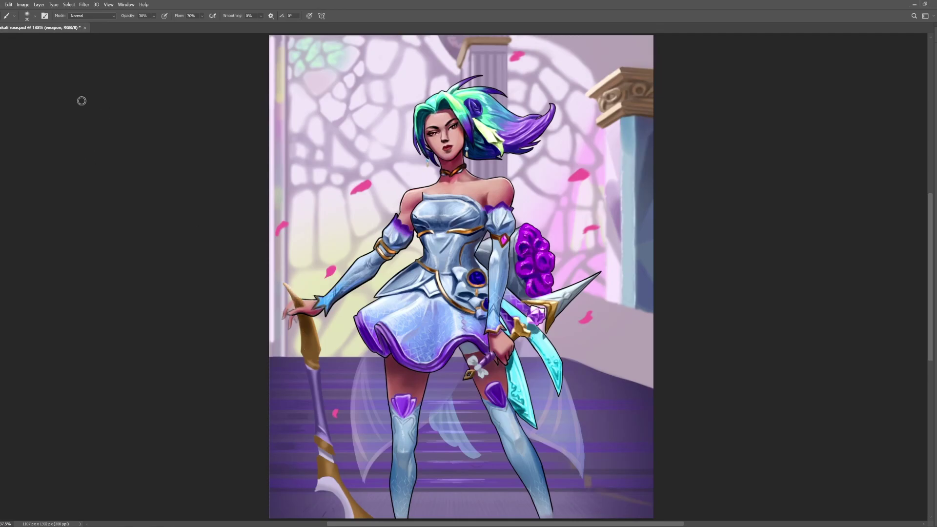
key(period)
mouse_move(304, 373)
mouse_down()
mouse_move(361, 514)
mouse_move(336, 516)
mouse_up()
Paint a faceted purple and blue gem within the curved lower end of the weapon using lasso selections.
key(z)
key(l)
key(b)
key(bracketright)
drag(312, 512, 333, 513)
key(ctrl+d)
key(bracketleft)
key(l)
key(b)
key(l)
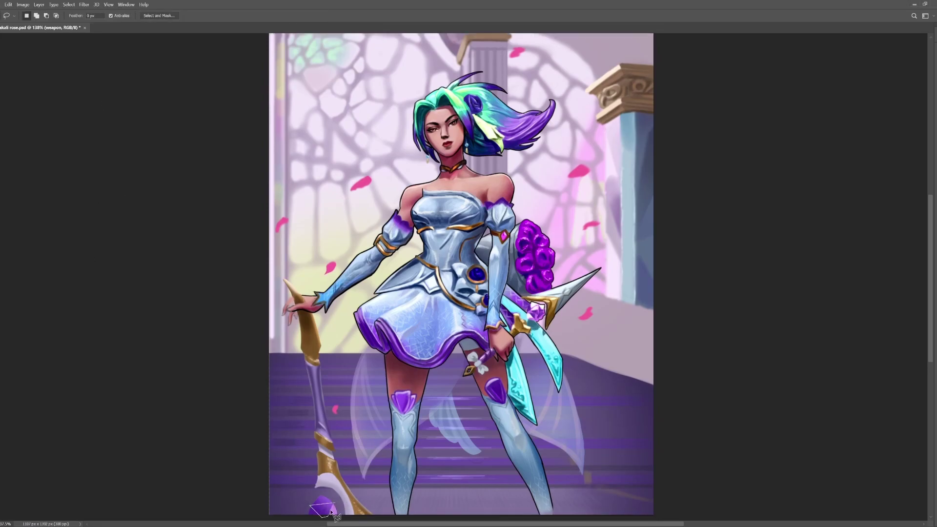
drag(337, 498, 320, 512)
key(b)
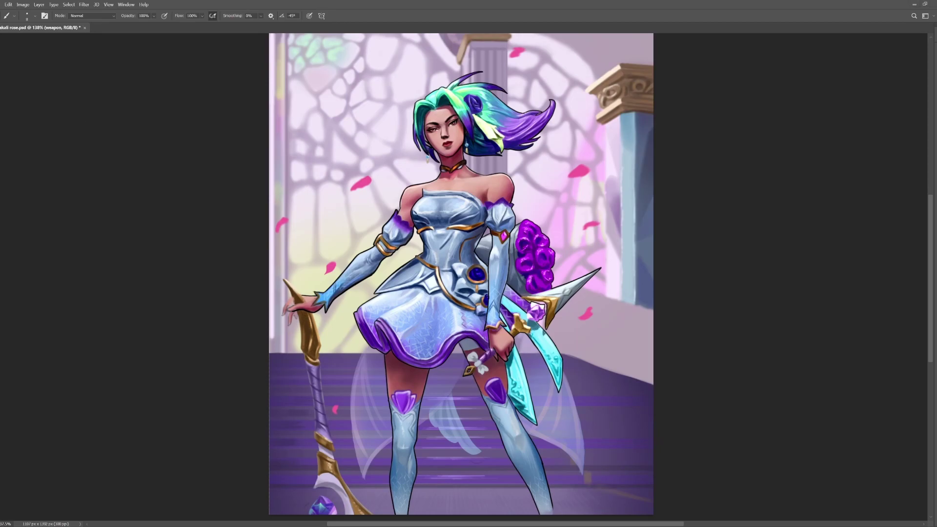
Save the document and glaze soft shading over the weapon's gold grip and shaft at 30% opacity.
key(ctrl+s)
key(ctrl+s)
click(151, 130)
drag(314, 441, 301, 332)
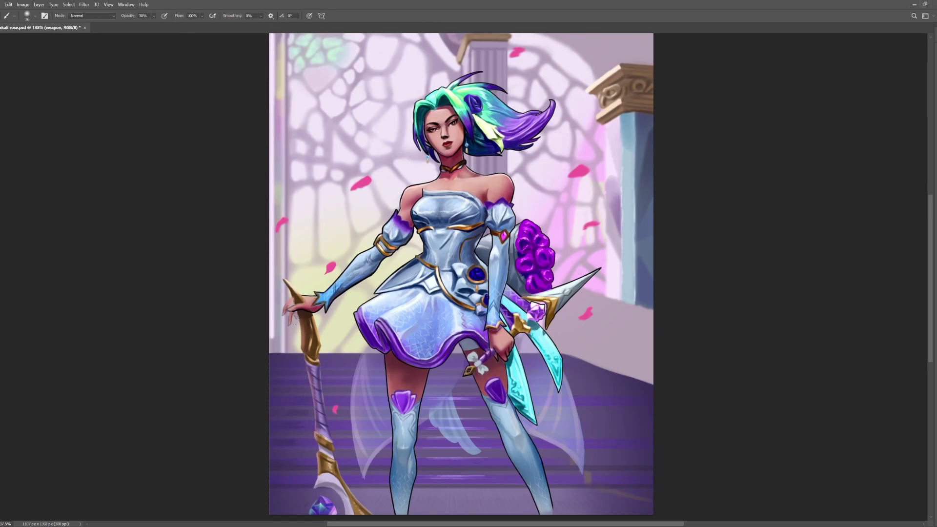
drag(319, 366, 322, 400)
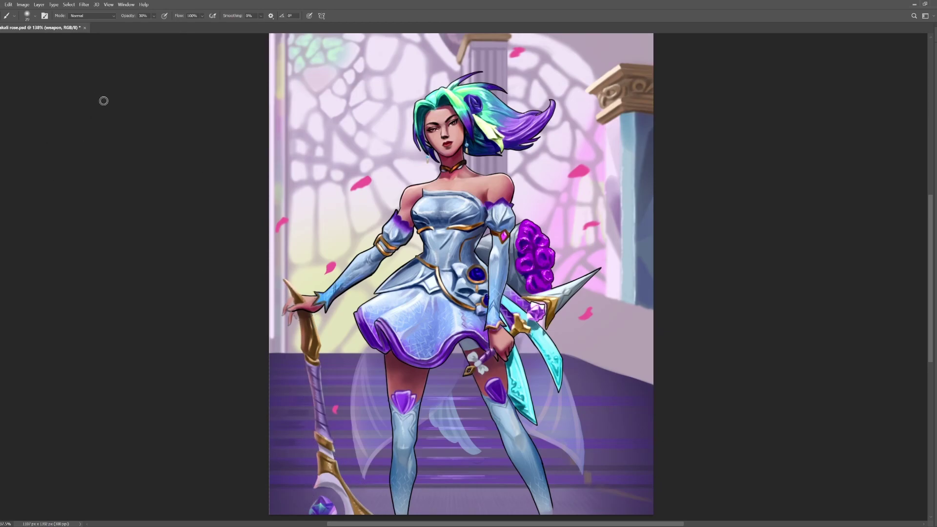
Shade the floating pink rose petals with darker tones and save the document.
key(e)
ctrl+click(361, 224)
key(b)
drag(361, 183, 280, 224)
drag(579, 171, 517, 53)
key(ctrl+s)
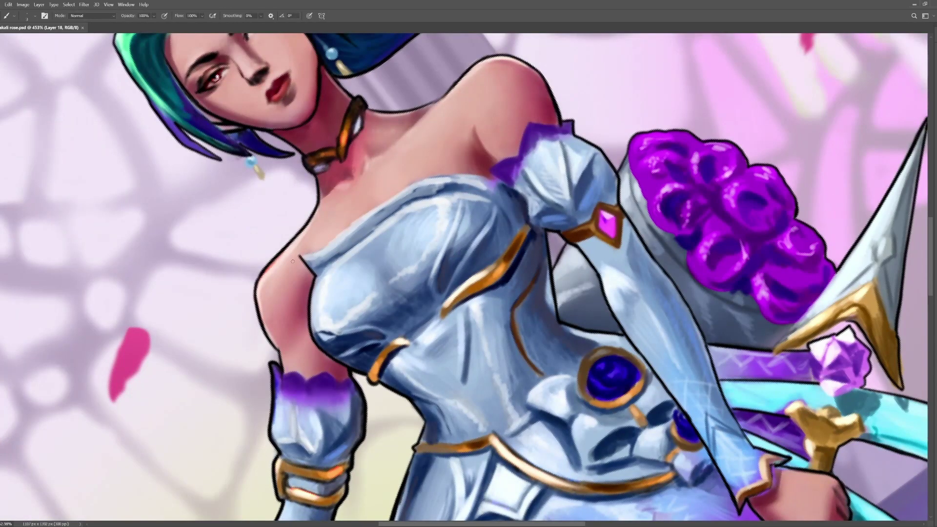
Outline the bodice's neckline, trim and folds with dark line work and save the document.
drag(299, 255, 453, 177)
key(Escape)
key([)
mouse_move(548, 230)
mouse_down()
mouse_move(555, 290)
mouse_move(478, 308)
mouse_up()
drag(545, 274, 430, 287)
drag(328, 300, 372, 294)
drag(545, 275, 504, 291)
mouse_move(455, 291)
mouse_down()
mouse_move(424, 296)
mouse_move(448, 293)
mouse_up()
key(ctrl+s)
key(z)
key(ctrl+0)
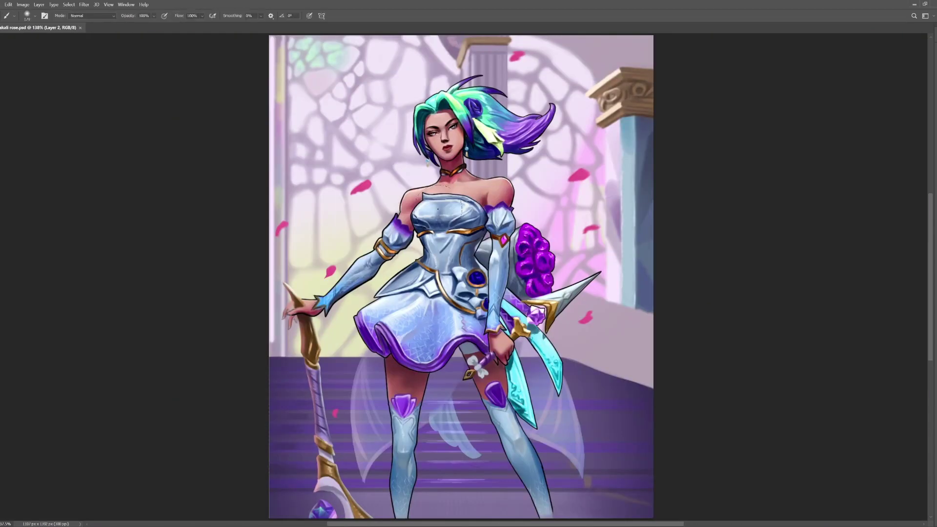
Repaint the fingers resting on the tall weapon in skin tones and highlight the weapon's pointed gold tip.
key(i)
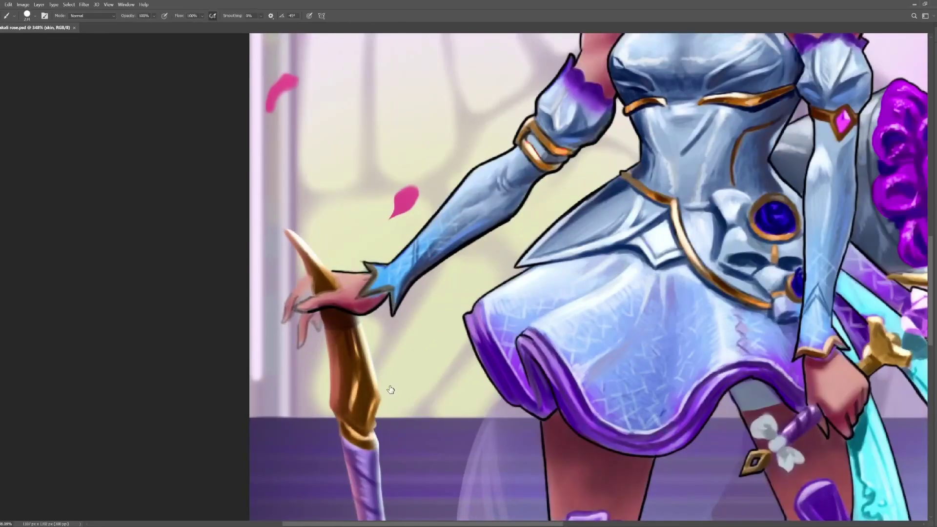
mouse_move(346, 305)
mouse_down()
mouse_move(292, 298)
mouse_move(327, 285)
mouse_up()
key(e)
key(b)
drag(383, 293, 373, 297)
drag(306, 334, 301, 344)
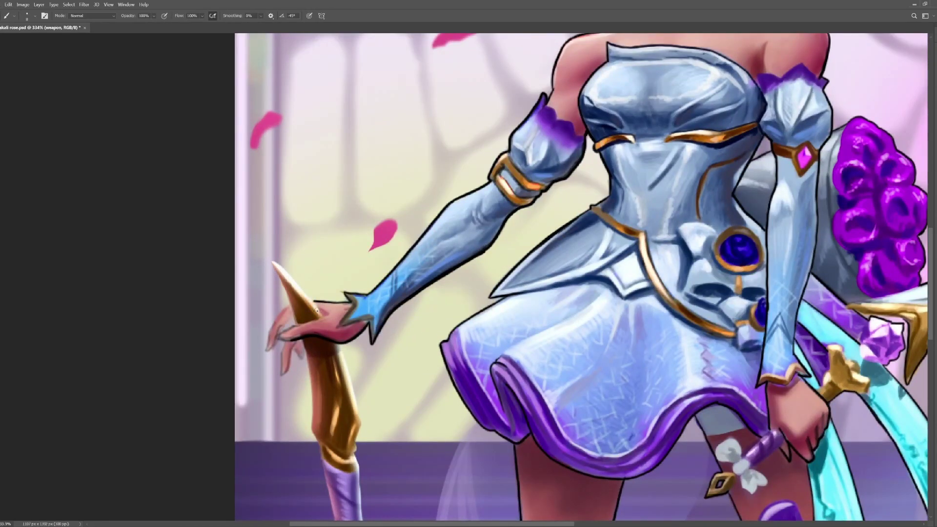
ctrl+click(324, 309)
drag(302, 333, 290, 340)
mouse_move(287, 318)
mouse_down()
mouse_move(268, 348)
mouse_move(285, 370)
mouse_up()
drag(326, 320, 295, 329)
mouse_move(287, 311)
mouse_down()
mouse_move(268, 345)
mouse_move(324, 325)
mouse_up()
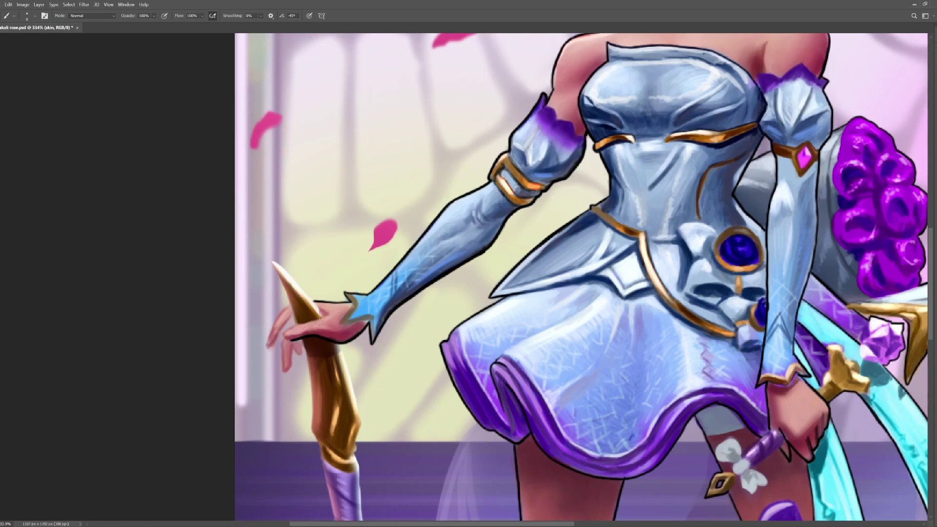
Clean up the fingers' edges with the eraser and refine the line work where the hand meets the weapon.
alt+click(322, 321)
key(e)
mouse_move(272, 342)
mouse_down()
mouse_move(288, 370)
mouse_move(290, 302)
mouse_move(284, 371)
mouse_up()
key(b)
ctrl+click(315, 333)
key(.)
mouse_move(313, 320)
mouse_down()
mouse_move(234, 320)
mouse_move(390, 317)
mouse_up()
Draw black outlines along both edges of the tall weapon's gold grip.
key(r)
mouse_move(320, 296)
mouse_down()
mouse_move(410, 142)
mouse_move(367, 246)
mouse_up()
drag(445, 191, 423, 236)
key(r)
drag(356, 168, 458, 122)
drag(452, 122, 380, 219)
drag(509, 122, 384, 295)
key(r)
drag(385, 294, 383, 268)
mouse_move(383, 268)
mouse_down()
mouse_move(455, 152)
mouse_move(489, 172)
mouse_up()
Outline both edges of the weapon's purple shaft in black, trimming stray line work with the eraser.
key(p)
click(310, 241)
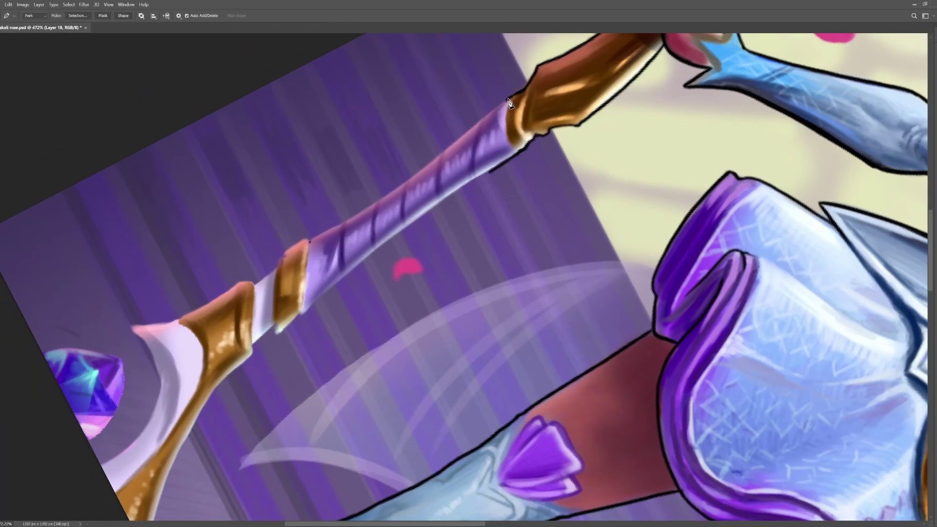
key(r)
mouse_move(319, 166)
mouse_down()
mouse_move(284, 236)
mouse_move(297, 349)
mouse_up()
key(b)
drag(385, 137, 392, 207)
key(ctrl+z)
key(r)
mouse_move(324, 310)
mouse_down()
mouse_move(409, 225)
mouse_move(672, 46)
mouse_move(653, 99)
mouse_up()
drag(345, 265, 479, 140)
key(e)
drag(364, 252, 317, 285)
mouse_move(470, 174)
mouse_down()
mouse_move(364, 299)
mouse_move(364, 354)
mouse_up()
key(b)
mouse_move(383, 306)
mouse_down()
mouse_move(474, 195)
mouse_move(450, 368)
mouse_up()
Outline the weapon's lower gold fitting and curved blade in black and save the document.
key(r)
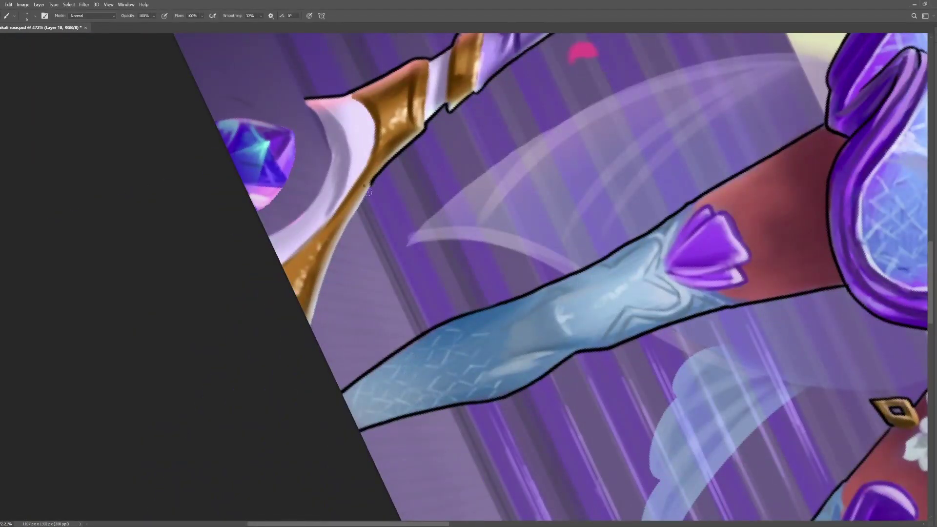
drag(376, 176, 326, 271)
drag(326, 271, 413, 324)
drag(393, 149, 356, 283)
key(Escape)
drag(356, 215, 437, 246)
key(ctrl+z)
drag(337, 252, 434, 263)
key(e)
key(ctrl+s)
key(z)
key(ctrl+0)
Finish the line work on the hands and weapons, merge the layer down and save the document.
drag(295, 312, 344, 313)
key(b)
mouse_move(328, 271)
mouse_down()
mouse_move(293, 299)
mouse_move(383, 300)
mouse_up()
key(z)
key(ctrl+0)
drag(494, 340, 552, 341)
drag(464, 305, 486, 312)
key(ctrl+e)
key(ctrl+s)
key(z)
key(ctrl+0)
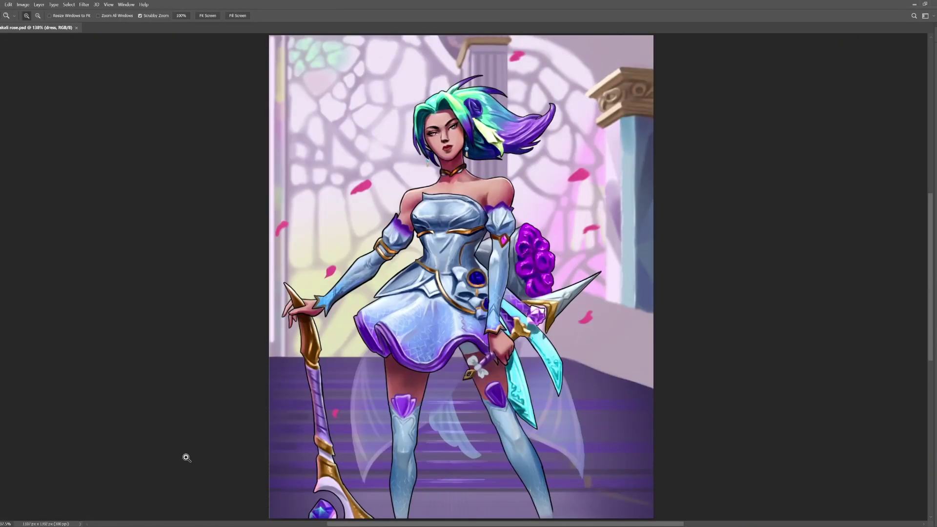
Sign the artwork in white in the canvas's lower-right corner on a new layer and save the document.
key(b)
key(ctrl+shift+alt+n)
drag(616, 507, 633, 514)
drag(635, 510, 641, 516)
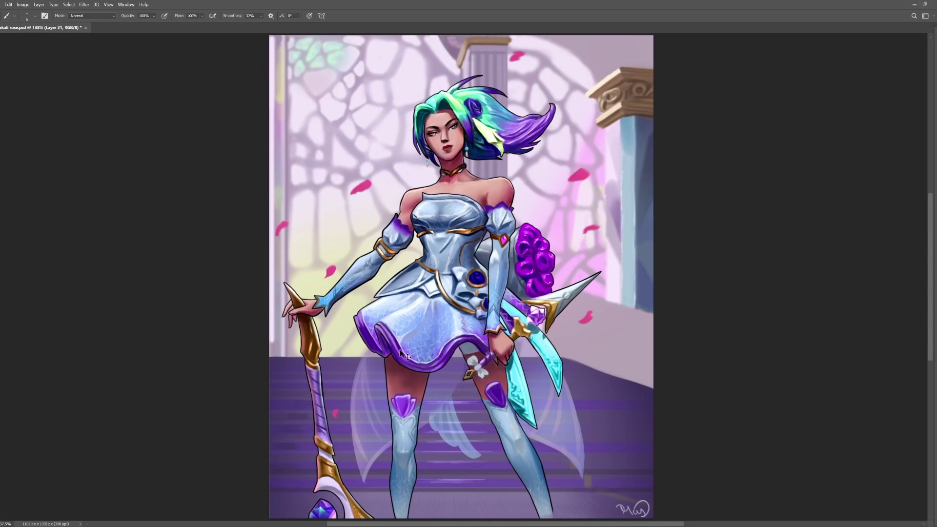
key(ctrl+s)
key(z)
drag(560, 507, 615, 508)
key(b)
key(z)
drag(718, 213, 613, 269)
key(ctrl+0)
Merge the selected layers and apply a noise filter twice to give the background a grainy texture.
key(ctrl+shift+alt+n)
key(space)
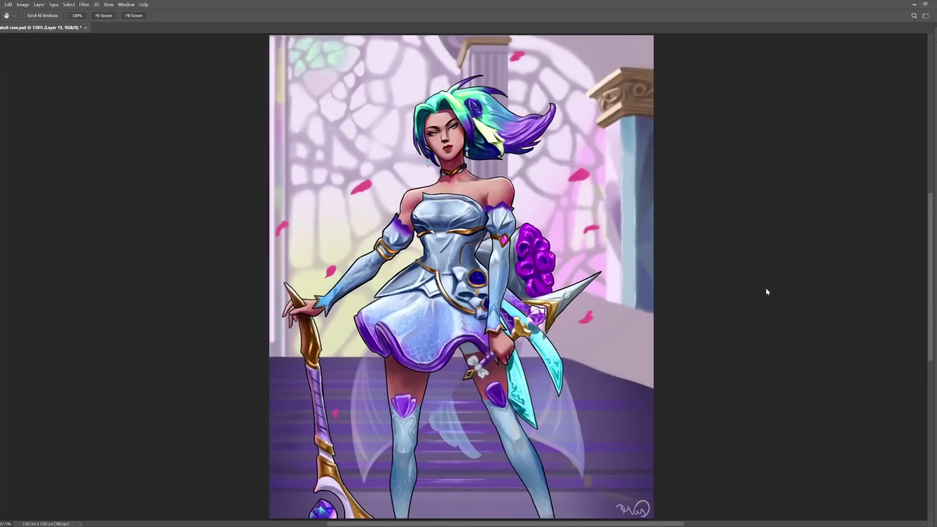
key(ctrl+s)
click(42, 433)
shift+click(74, 474)
key(ctrl+e)
click(84, 4)
click(192, 124)
click(575, 214)
click(84, 5)
click(191, 124)
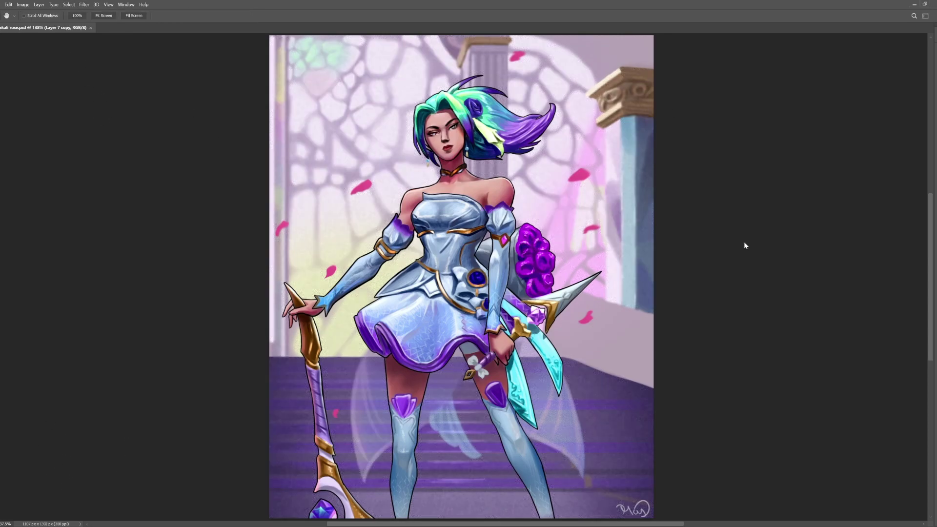
Outline the purple gem and the small gold hilt beside the lowered hand with black line work.
key(z)
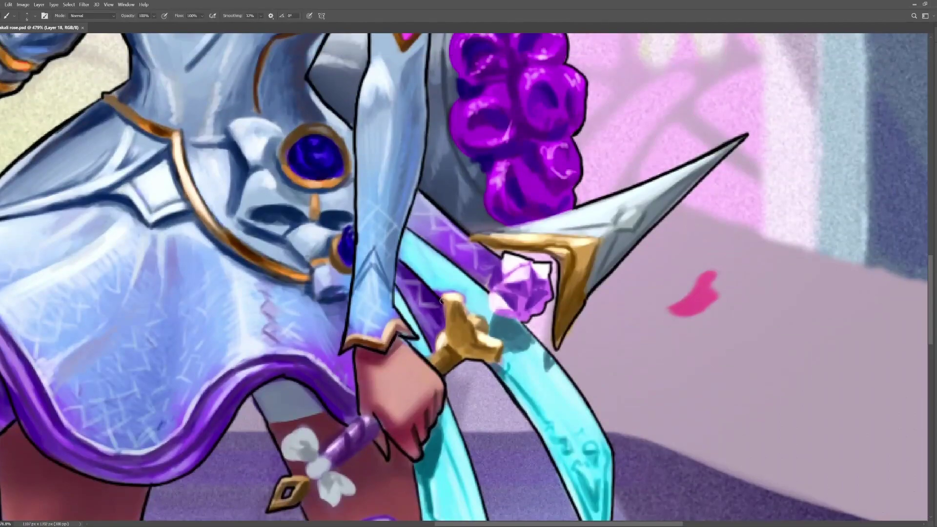
drag(519, 320, 489, 312)
mouse_move(468, 237)
mouse_down()
mouse_move(552, 257)
mouse_move(493, 290)
mouse_up()
drag(472, 253, 529, 236)
drag(543, 272, 531, 309)
drag(422, 263, 518, 271)
drag(440, 341, 481, 277)
drag(447, 305, 429, 324)
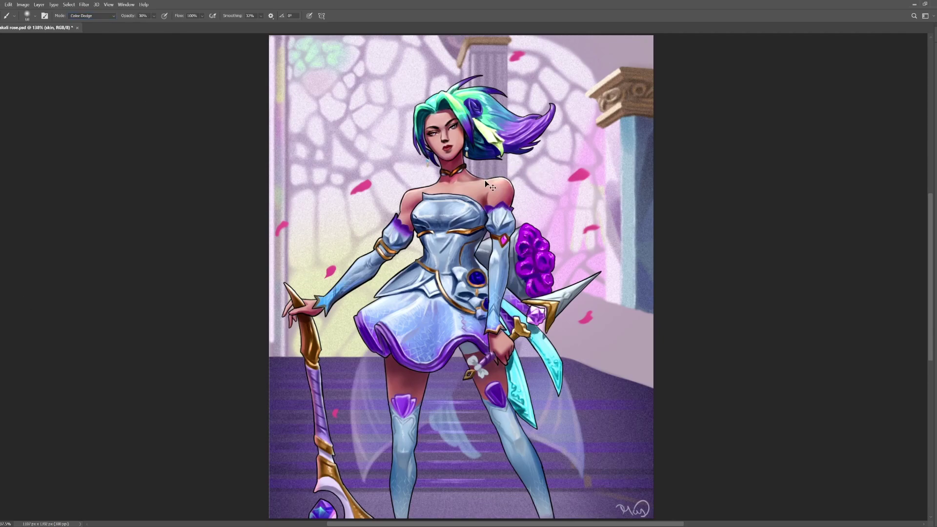
Glaze a Color Dodge glow over the neck and collarbone at 10% opacity and save the document.
ctrl+click(442, 120)
key(1)
drag(444, 175, 462, 183)
key(ctrl+s)
ctrl+click(535, 258)
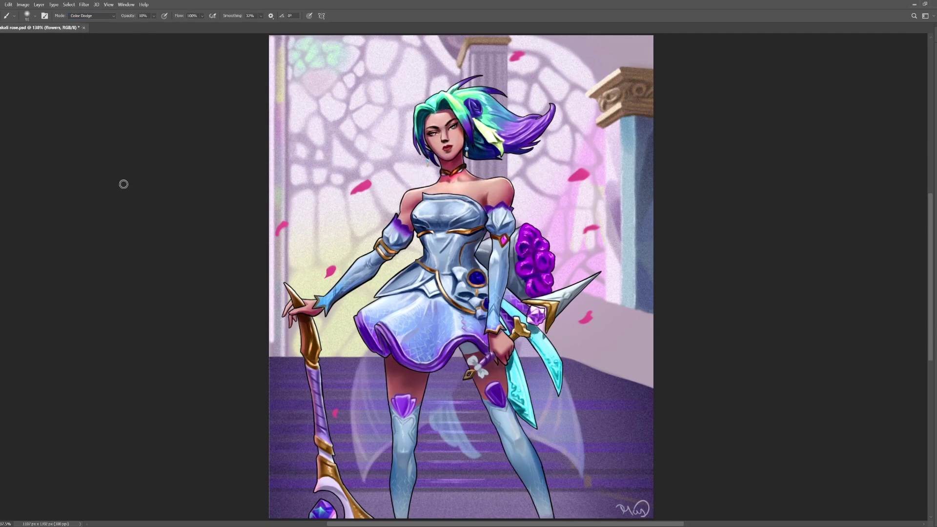